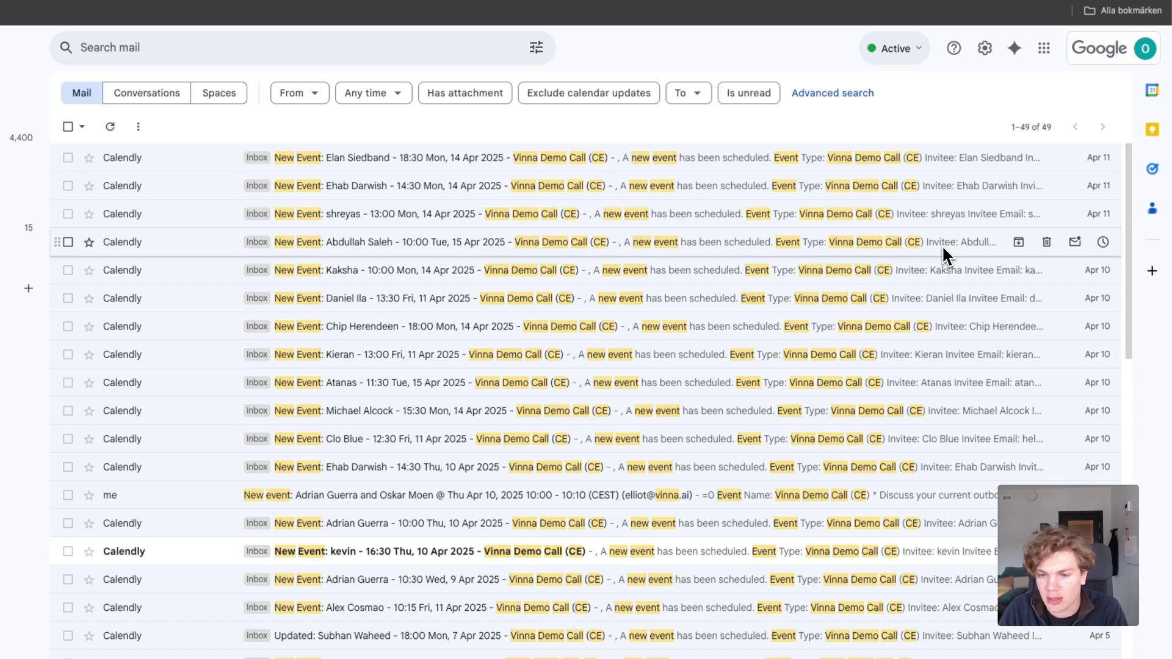
Scroll through the 49 'Vinna Demo Call (CE)' Calendly booking notifications in Gmail
{"action": "scroll", "coordinate": [772, 283], "scroll_direction": "down", "scroll_amount": 1}
{"action": "scroll", "coordinate": [705, 292], "scroll_direction": "up", "scroll_amount": 1}
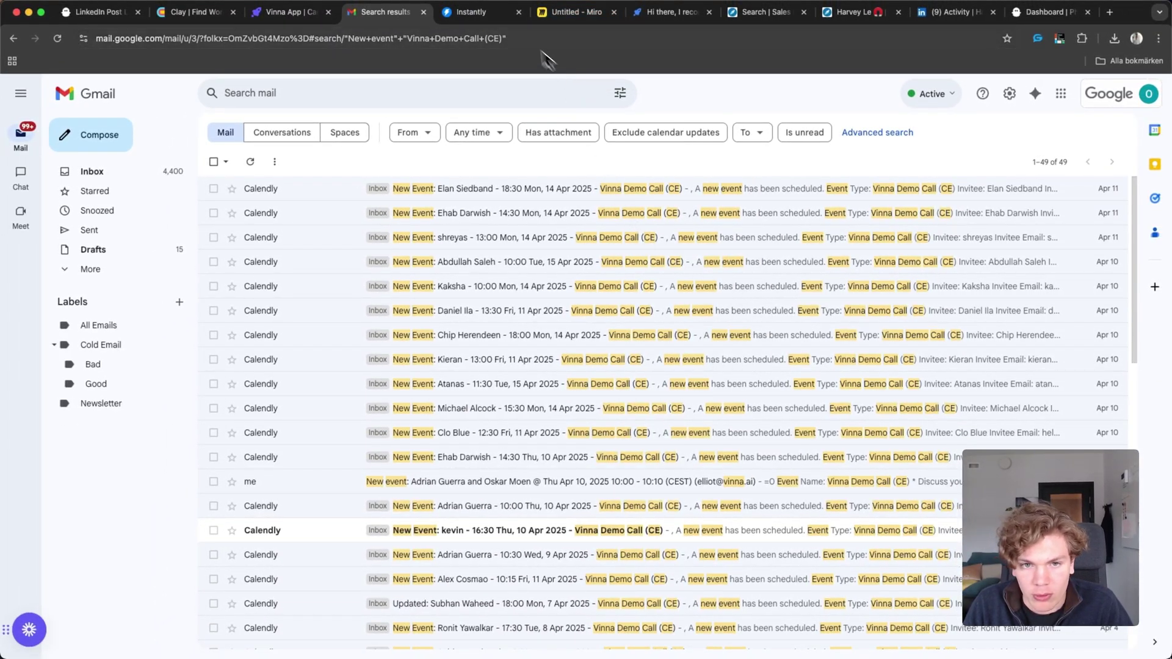
Show the Soft CTA campaign's Instantly analytics, with the send chart zoomed to early April
{"action": "left_click", "coordinate": [461, 14]}
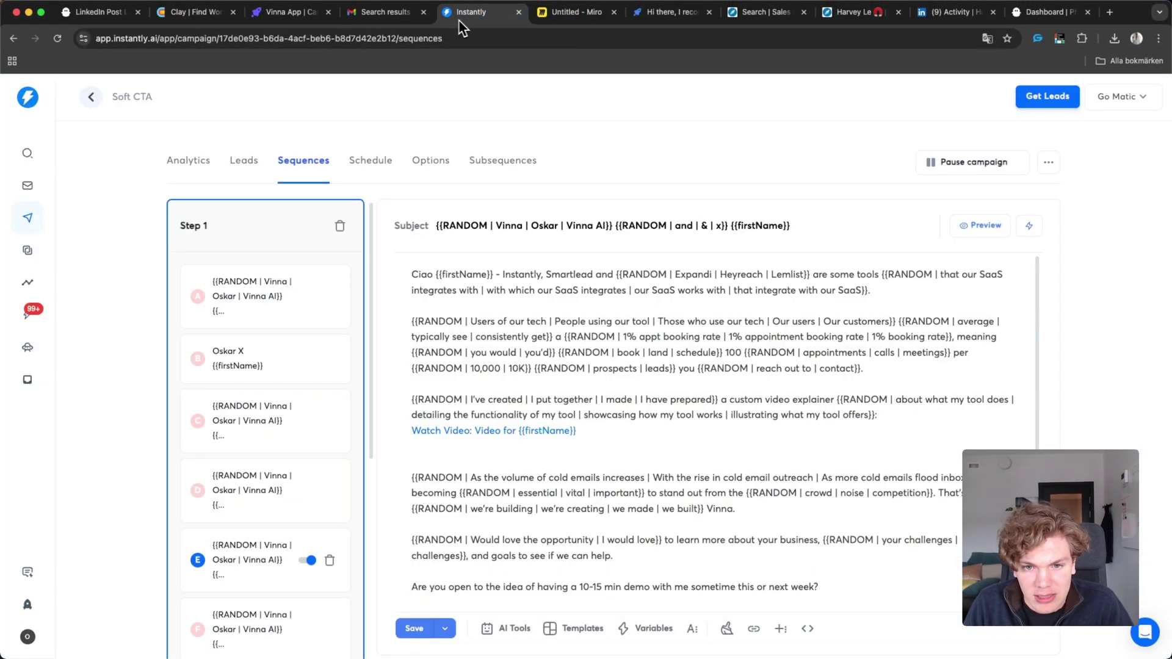
{"action": "left_click", "coordinate": [189, 160]}
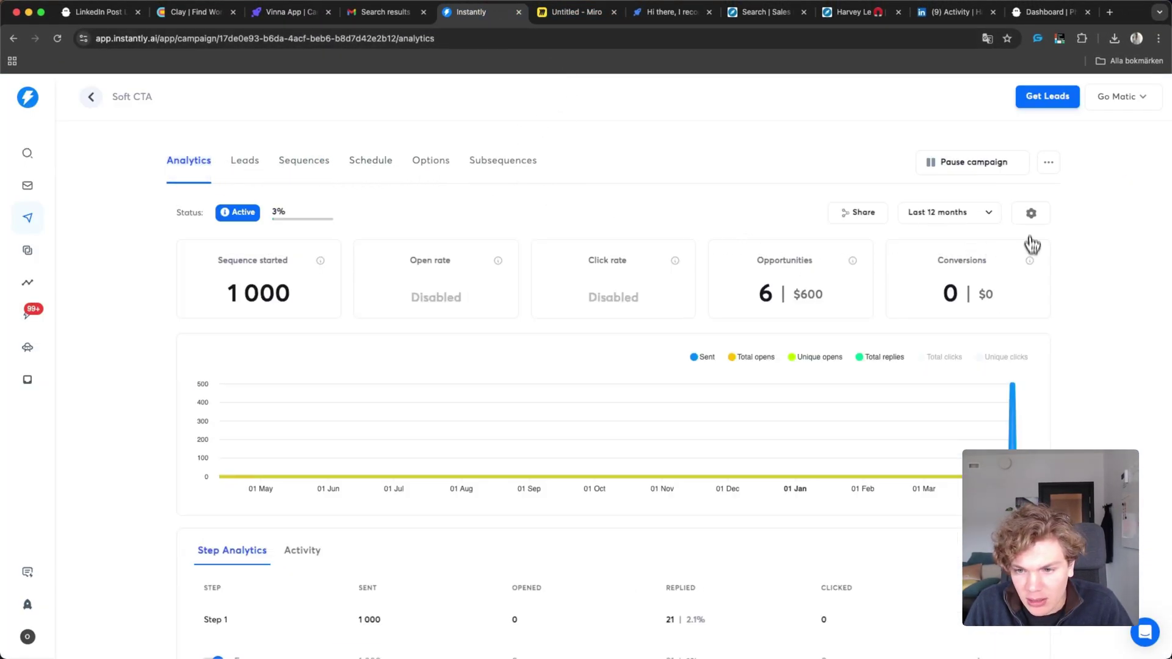
{"action": "scroll", "coordinate": [1016, 390], "scroll_direction": "up", "scroll_amount": 3}
{"action": "scroll", "coordinate": [1012, 428], "scroll_direction": "up", "scroll_amount": 3}
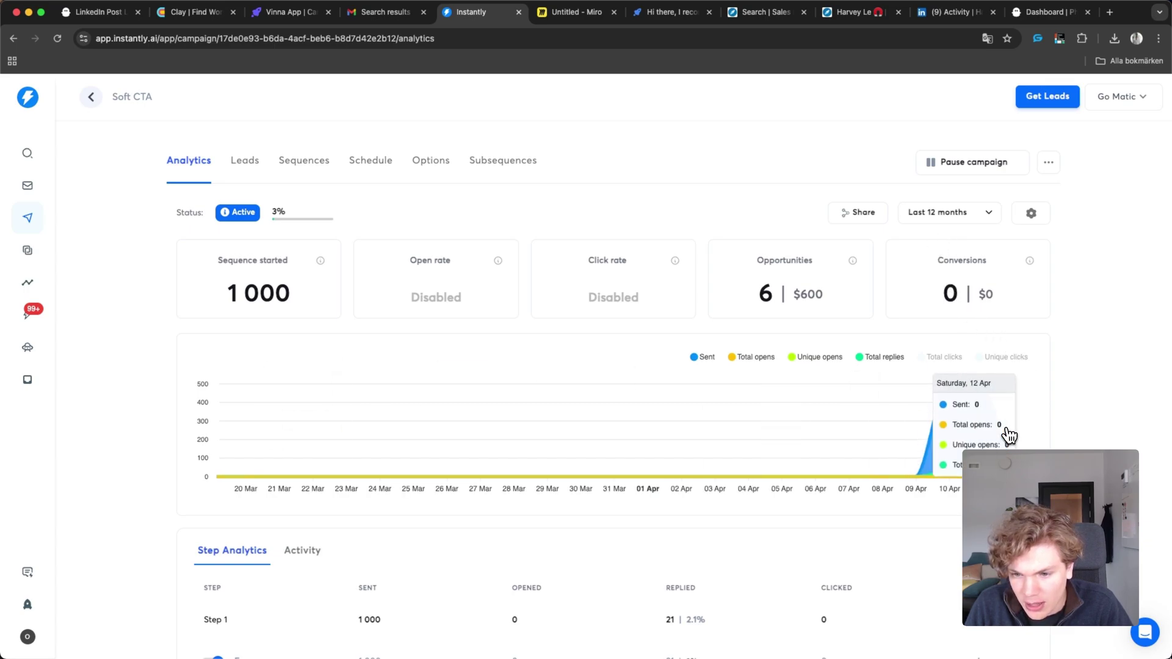
{"action": "scroll", "coordinate": [915, 435], "scroll_direction": "up", "scroll_amount": 2}
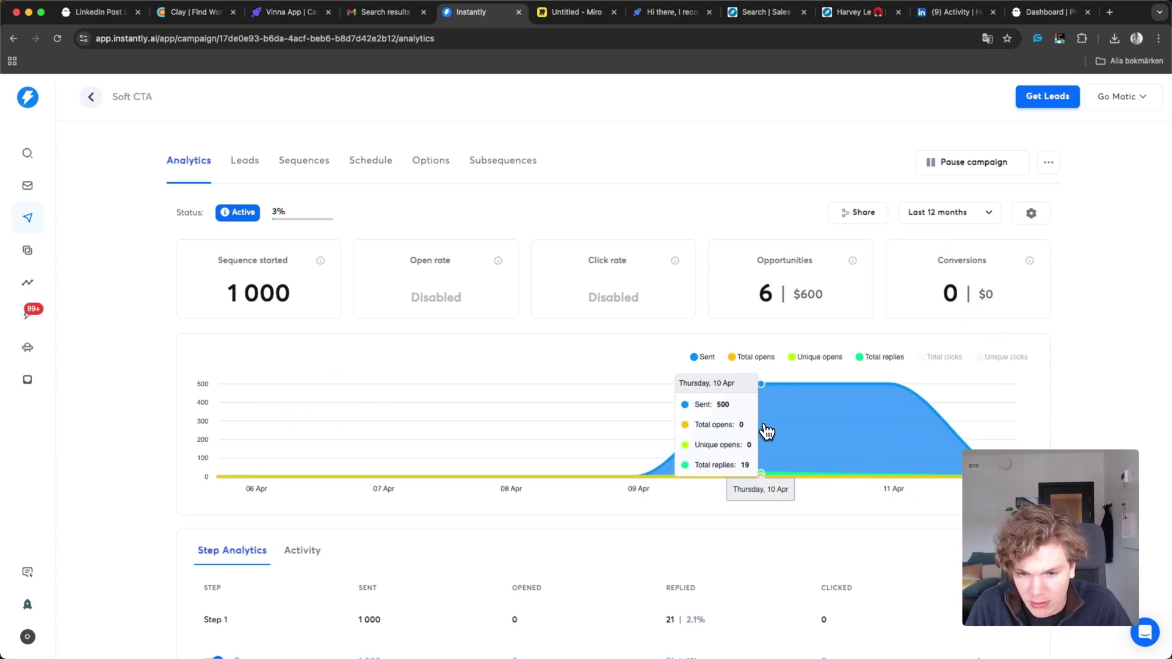
{"action": "scroll", "coordinate": [732, 421], "scroll_direction": "down", "scroll_amount": 3}
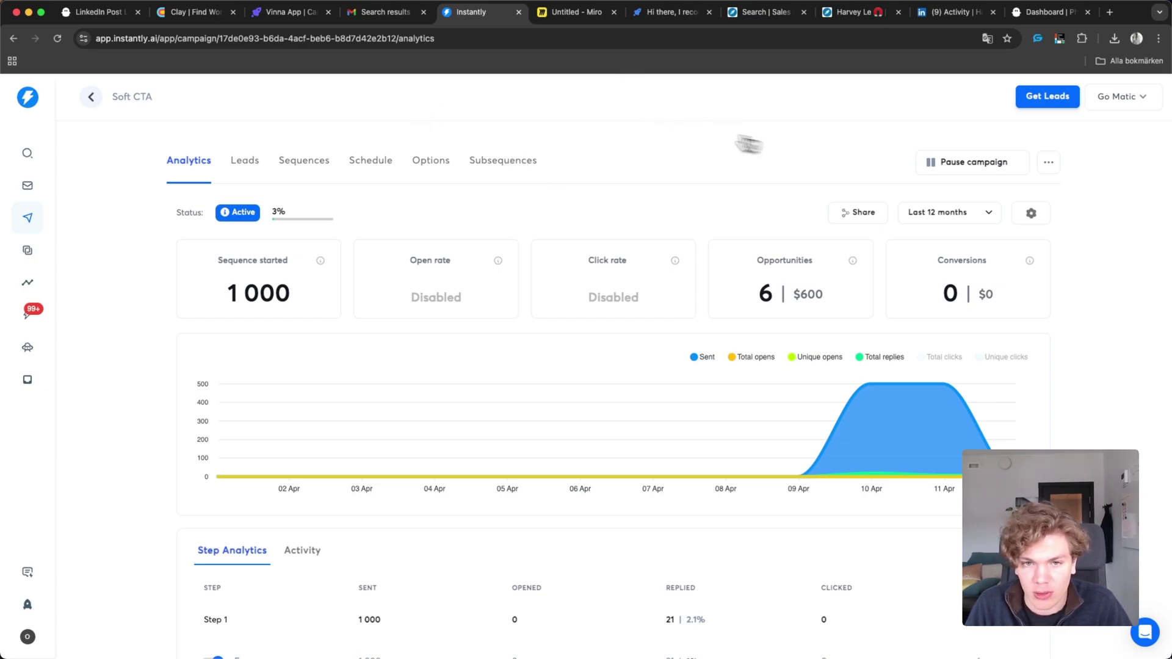
Pan and zoom the Miro flowchart from scraping Instantly.ai experts through Clay email enrichment
{"action": "left_click", "coordinate": [559, 17]}
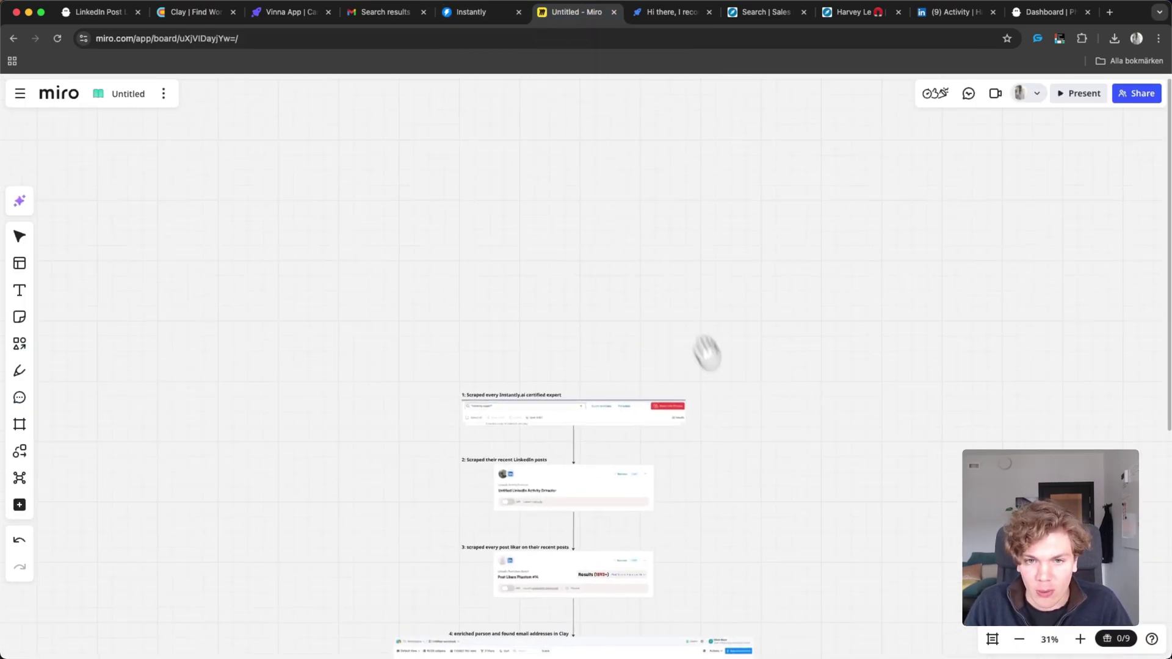
{"action": "scroll", "coordinate": [707, 353], "scroll_direction": "down", "scroll_amount": 3}
{"action": "scroll", "coordinate": [628, 272], "scroll_direction": "up", "scroll_amount": 5}
{"action": "scroll", "coordinate": [659, 348], "scroll_direction": "up", "scroll_amount": 1}
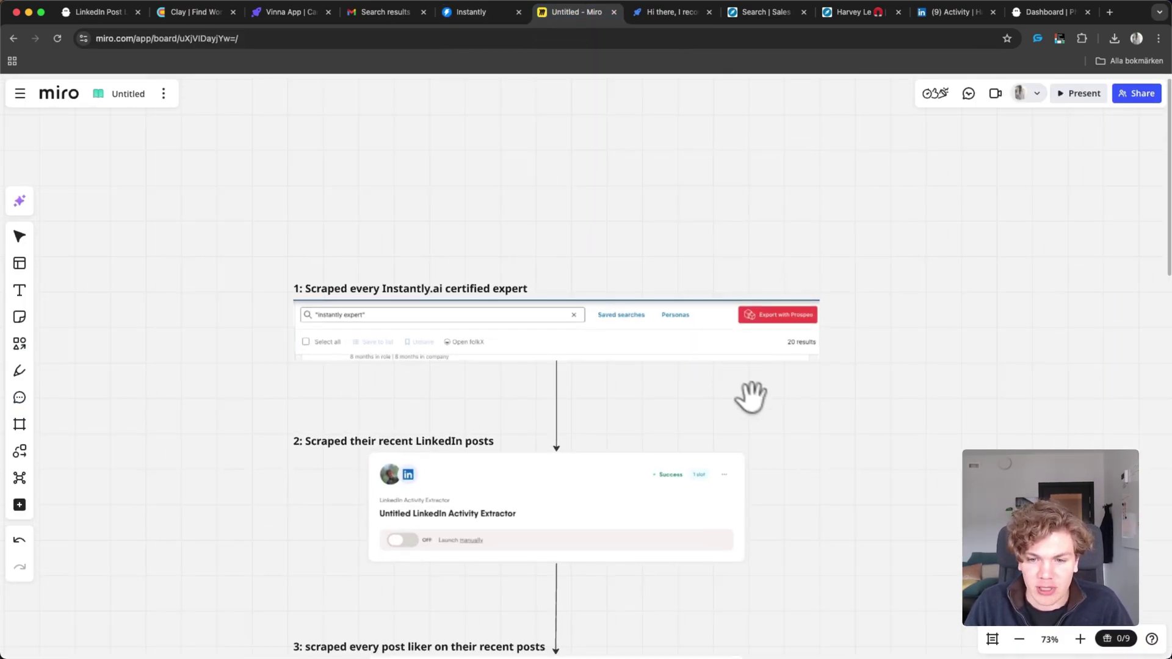
{"action": "scroll", "coordinate": [797, 375], "scroll_direction": "down", "scroll_amount": 2}
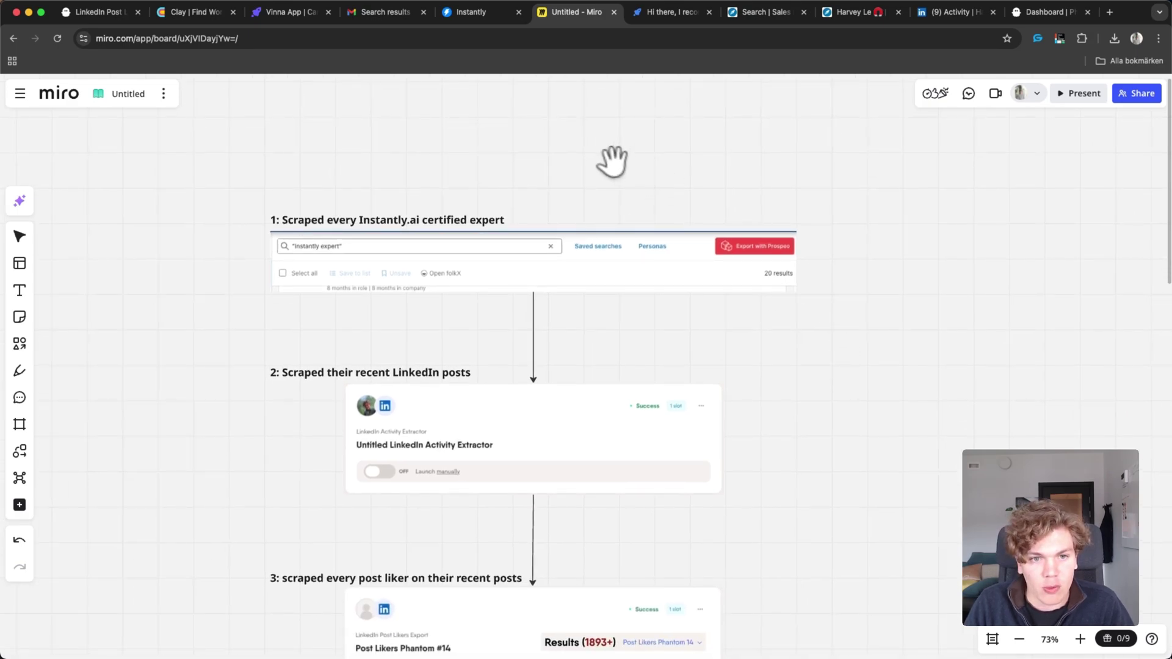
{"action": "scroll", "coordinate": [540, 159], "scroll_direction": "up", "scroll_amount": 2}
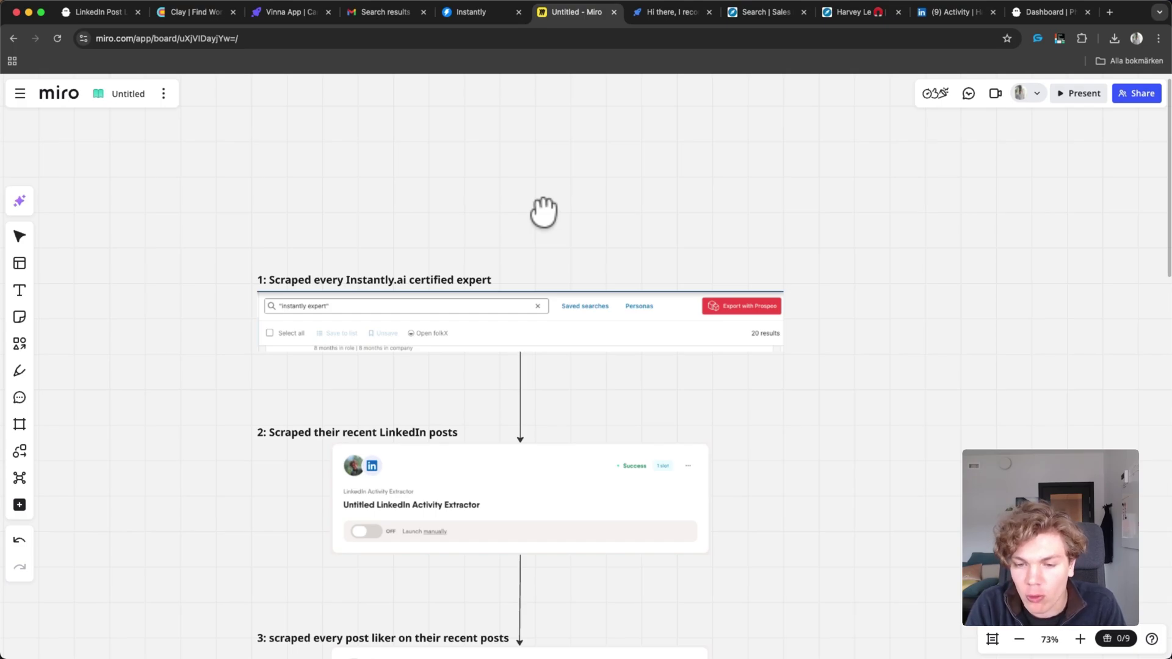
{"action": "scroll", "coordinate": [543, 212], "scroll_direction": "down", "scroll_amount": 3}
{"action": "scroll", "coordinate": [555, 212], "scroll_direction": "down", "scroll_amount": 2}
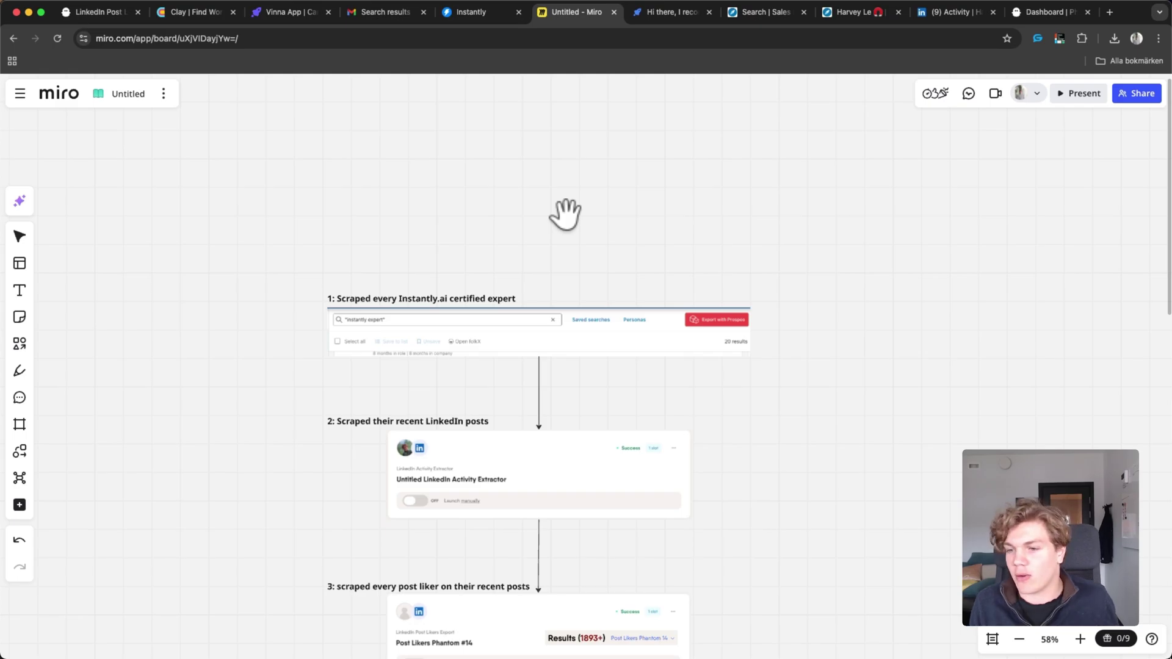
{"action": "scroll", "coordinate": [510, 149], "scroll_direction": "down", "scroll_amount": 3}
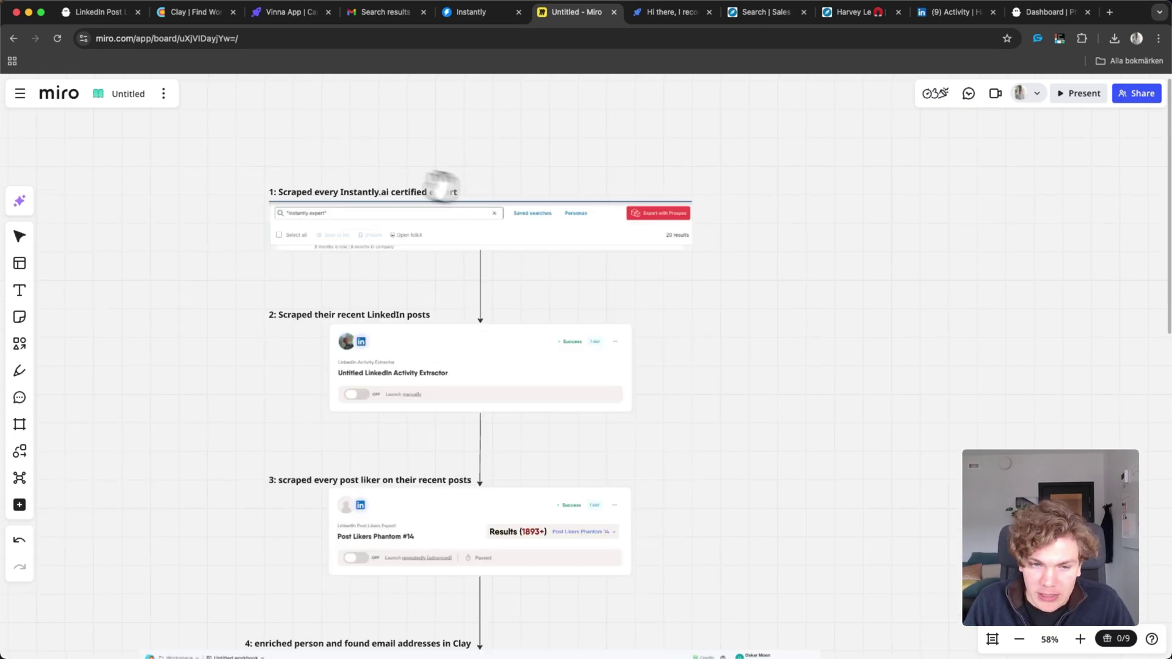
Review the Outbound post-likers Vinna campaign and a personalized video landing page, then return to Miro
{"action": "left_click", "coordinate": [304, 12]}
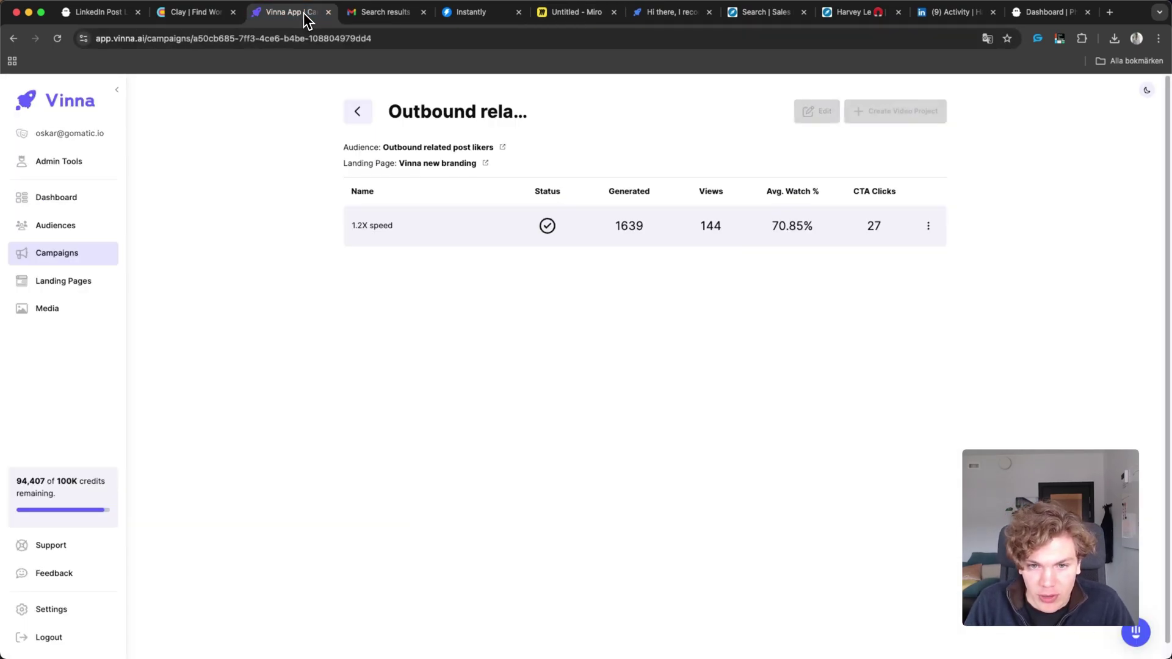
{"action": "left_click", "coordinate": [671, 12]}
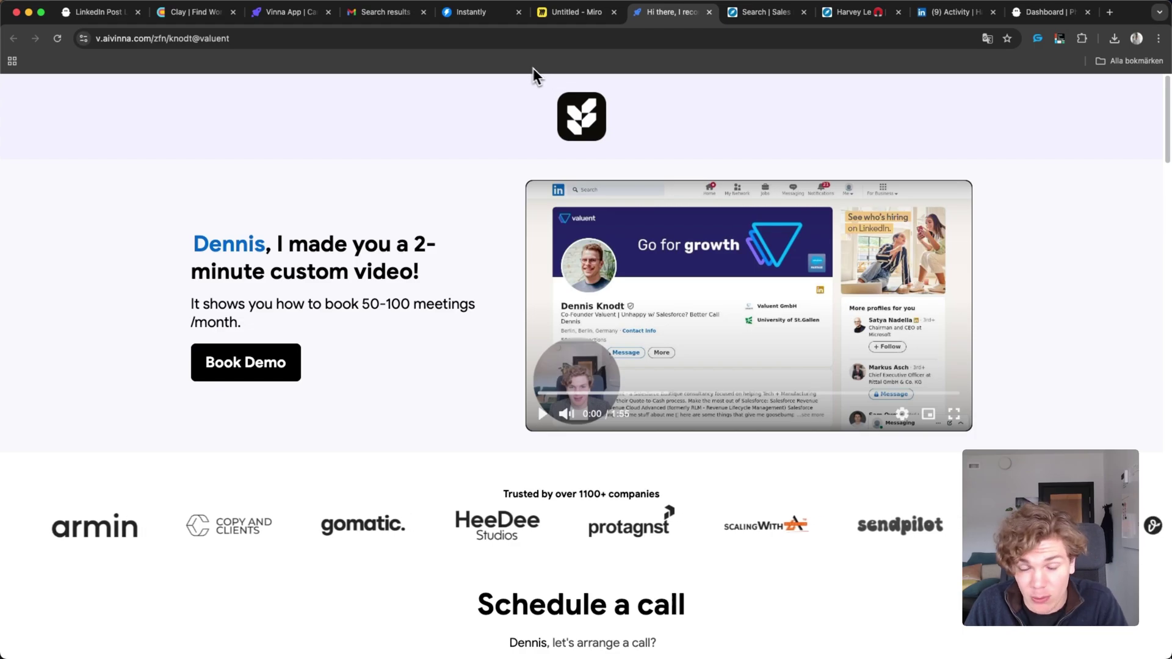
{"action": "left_click", "coordinate": [575, 15]}
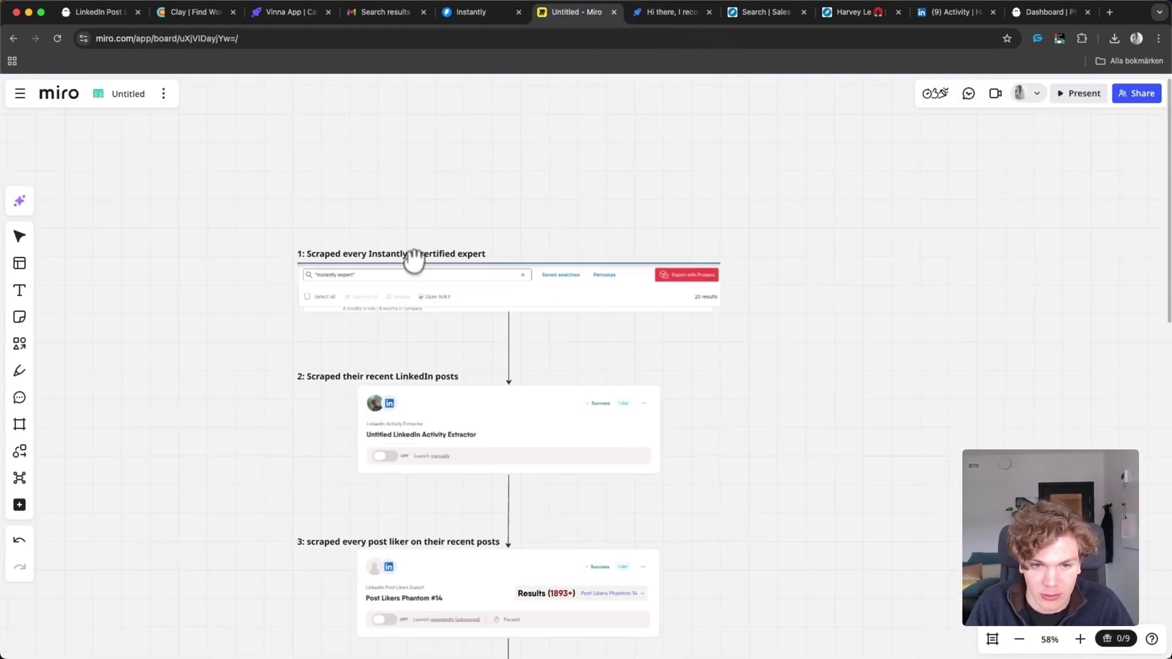
Zoom into step 1 of the Miro flowchart, the certified-expert scrape
{"action": "mouse_move", "coordinate": [413, 261]}
{"action": "left_mouse_down"}
{"action": "mouse_move", "coordinate": [536, 361]}
{"action": "mouse_move", "coordinate": [558, 281]}
{"action": "left_mouse_up"}
{"action": "scroll", "coordinate": [558, 281], "scroll_direction": "up", "scroll_amount": 10}
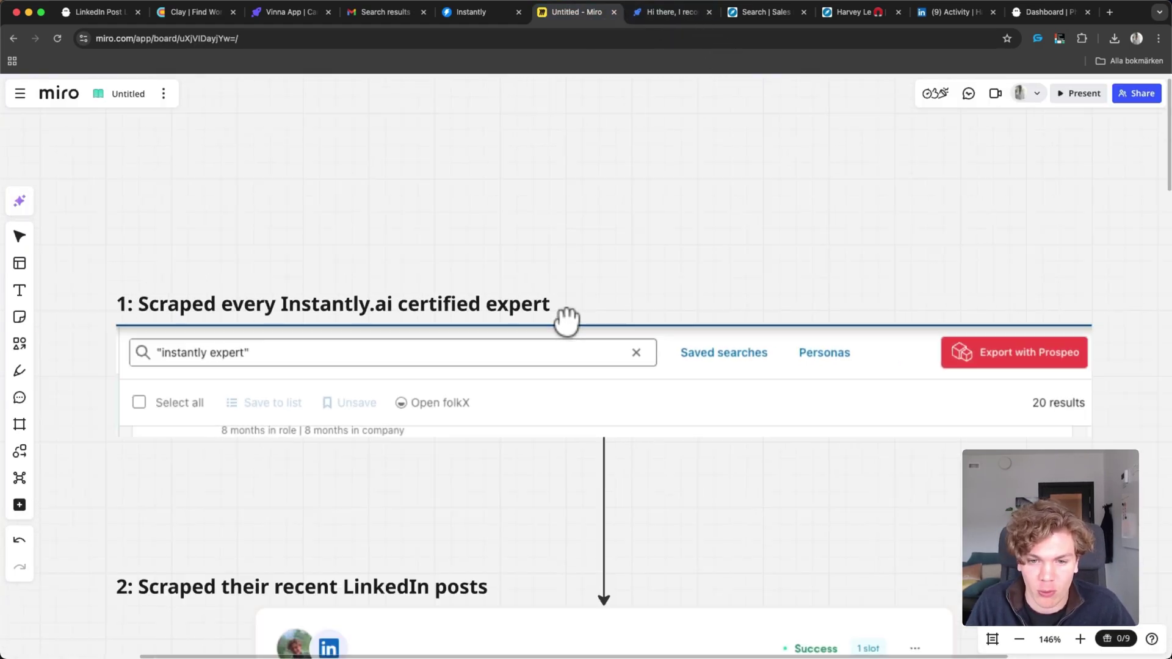
{"action": "scroll", "coordinate": [566, 321], "scroll_direction": "down", "scroll_amount": 8}
{"action": "scroll", "coordinate": [624, 332], "scroll_direction": "up", "scroll_amount": 3}
{"action": "scroll", "coordinate": [567, 269], "scroll_direction": "up", "scroll_amount": 5}
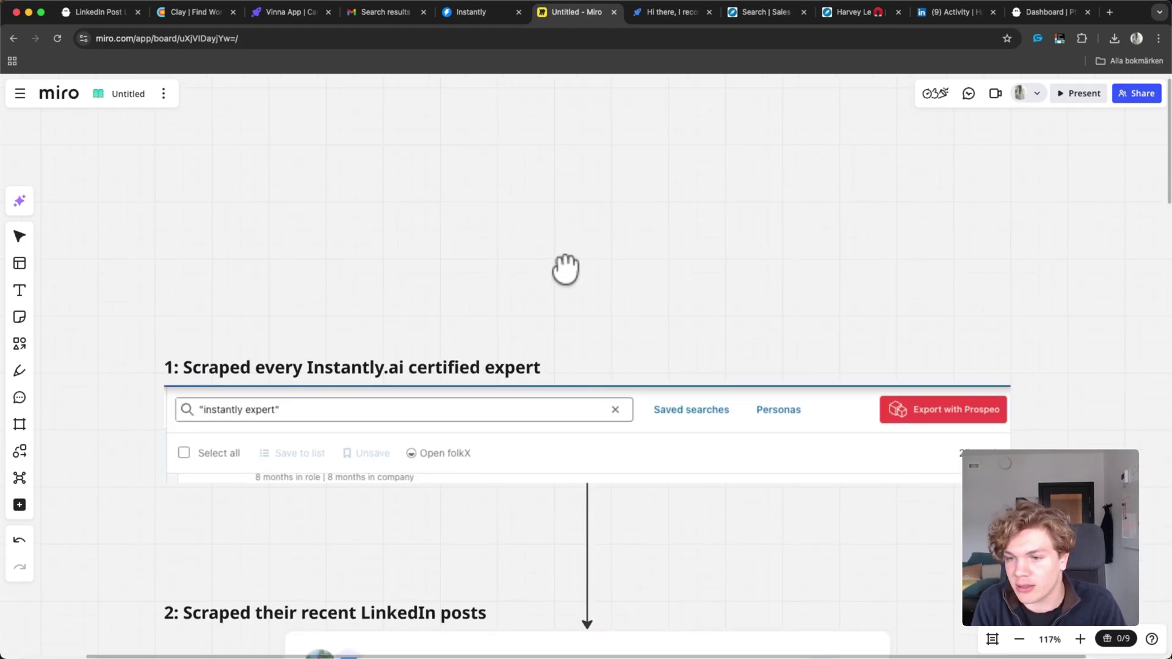
{"action": "scroll", "coordinate": [569, 273], "scroll_direction": "down", "scroll_amount": 4}
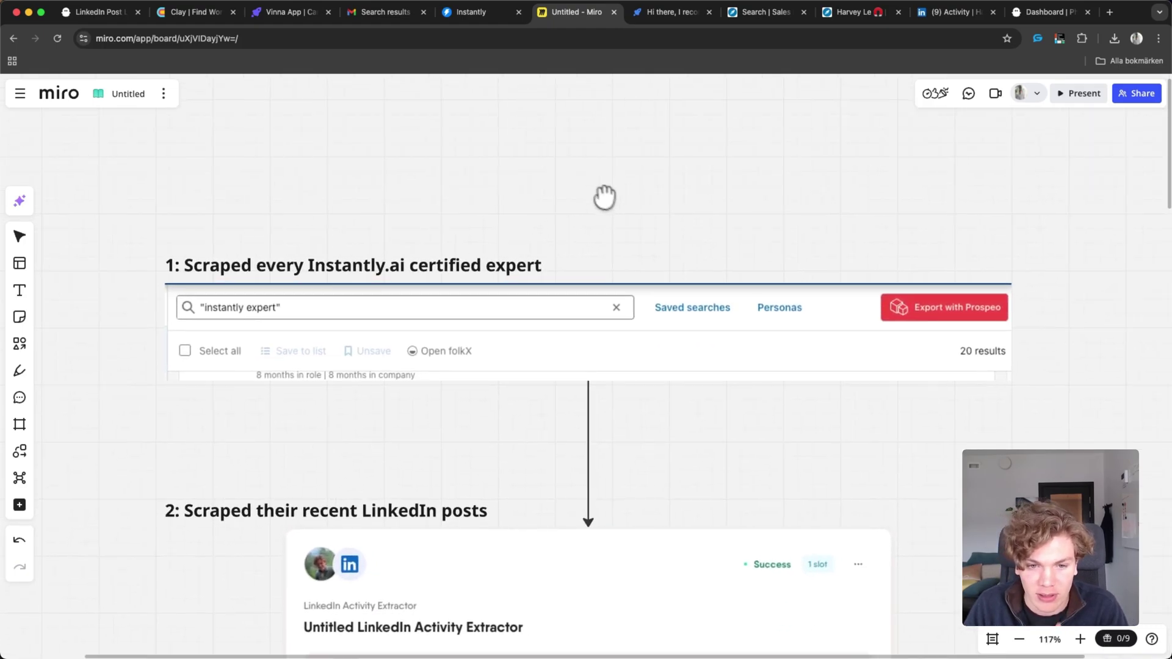
Pan across the first scraping steps and bring up an expert's LinkedIn recent-activity page
{"action": "scroll", "coordinate": [595, 191], "scroll_direction": "right", "scroll_amount": 2}
{"action": "scroll", "coordinate": [572, 240], "scroll_direction": "left", "scroll_amount": 2}
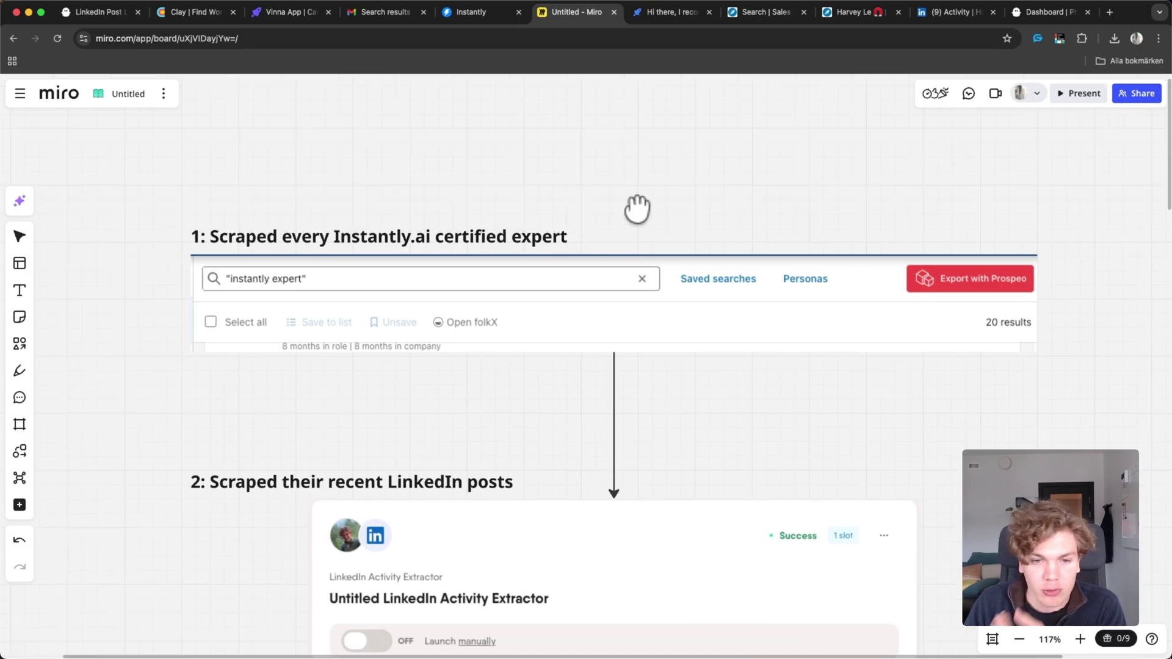
{"action": "scroll", "coordinate": [636, 209], "scroll_direction": "right", "scroll_amount": 5}
{"action": "scroll", "coordinate": [565, 233], "scroll_direction": "left", "scroll_amount": 4}
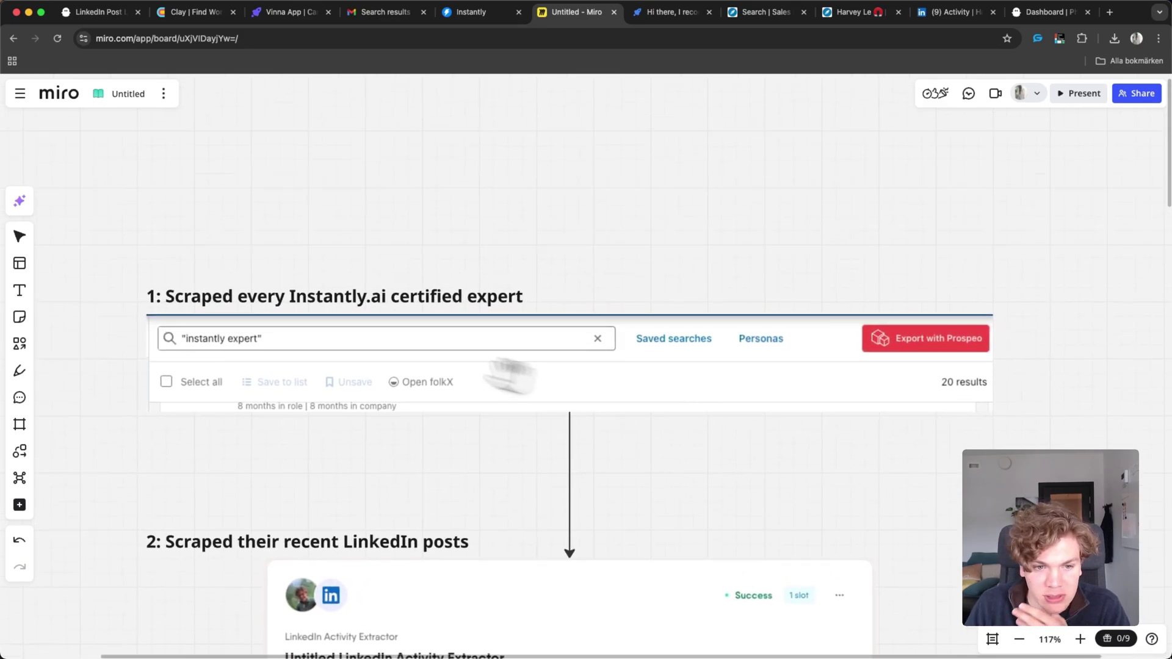
{"action": "scroll", "coordinate": [510, 371], "scroll_direction": "right", "scroll_amount": 2}
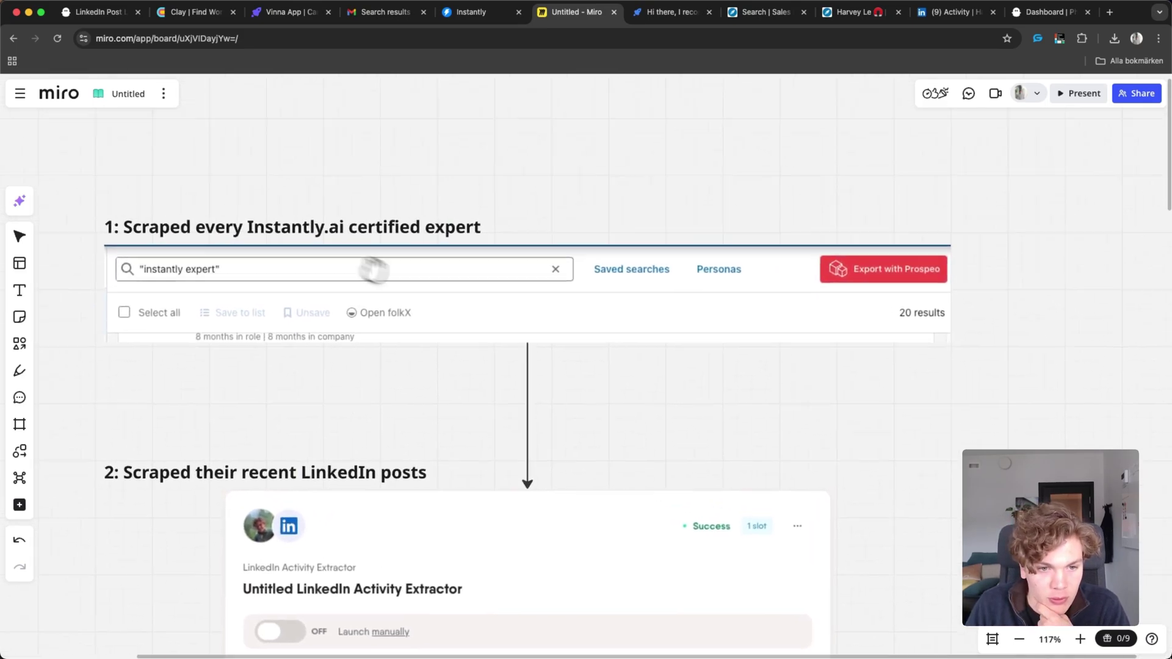
{"action": "scroll", "coordinate": [415, 286], "scroll_direction": "right", "scroll_amount": 2}
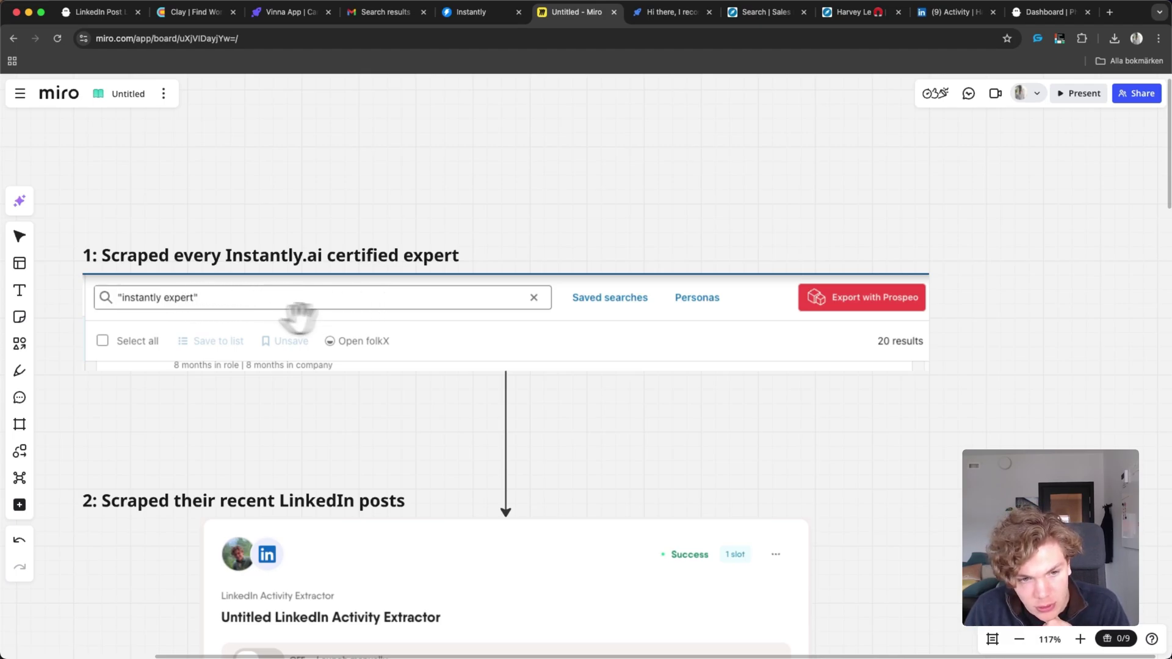
{"action": "scroll", "coordinate": [488, 311], "scroll_direction": "right", "scroll_amount": 2}
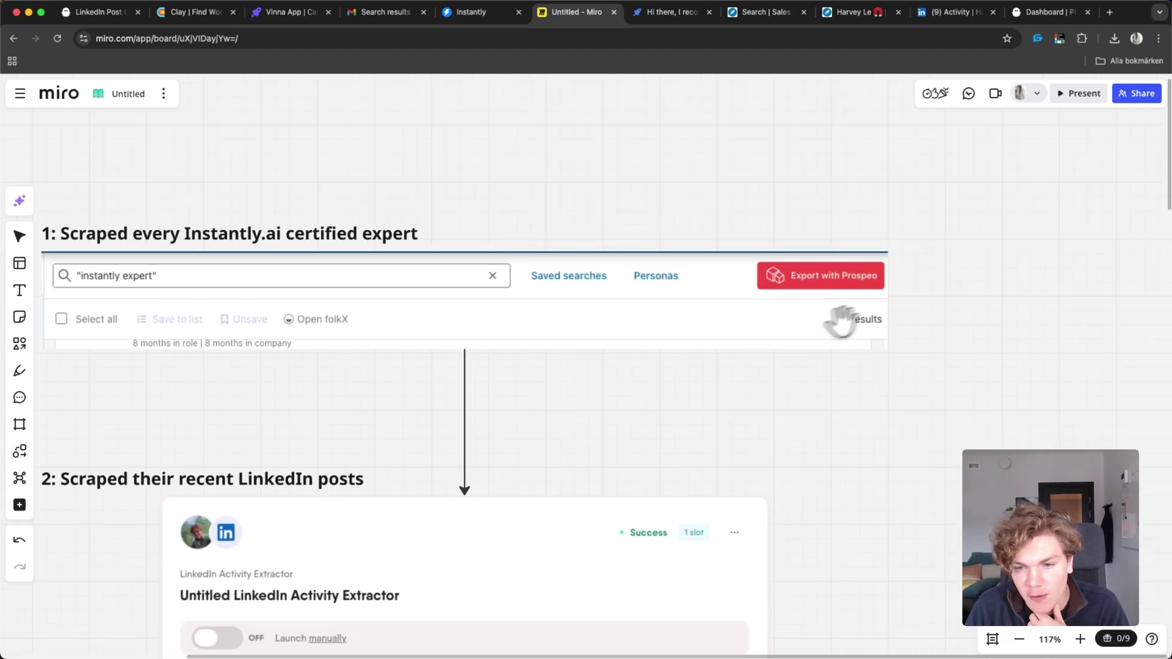
{"action": "scroll", "coordinate": [873, 321], "scroll_direction": "left", "scroll_amount": 3}
{"action": "scroll", "coordinate": [872, 320], "scroll_direction": "up", "scroll_amount": 2}
{"action": "scroll", "coordinate": [905, 317], "scroll_direction": "up", "scroll_amount": 1}
{"action": "scroll", "coordinate": [910, 311], "scroll_direction": "down", "scroll_amount": 2}
{"action": "scroll", "coordinate": [867, 299], "scroll_direction": "down", "scroll_amount": 3}
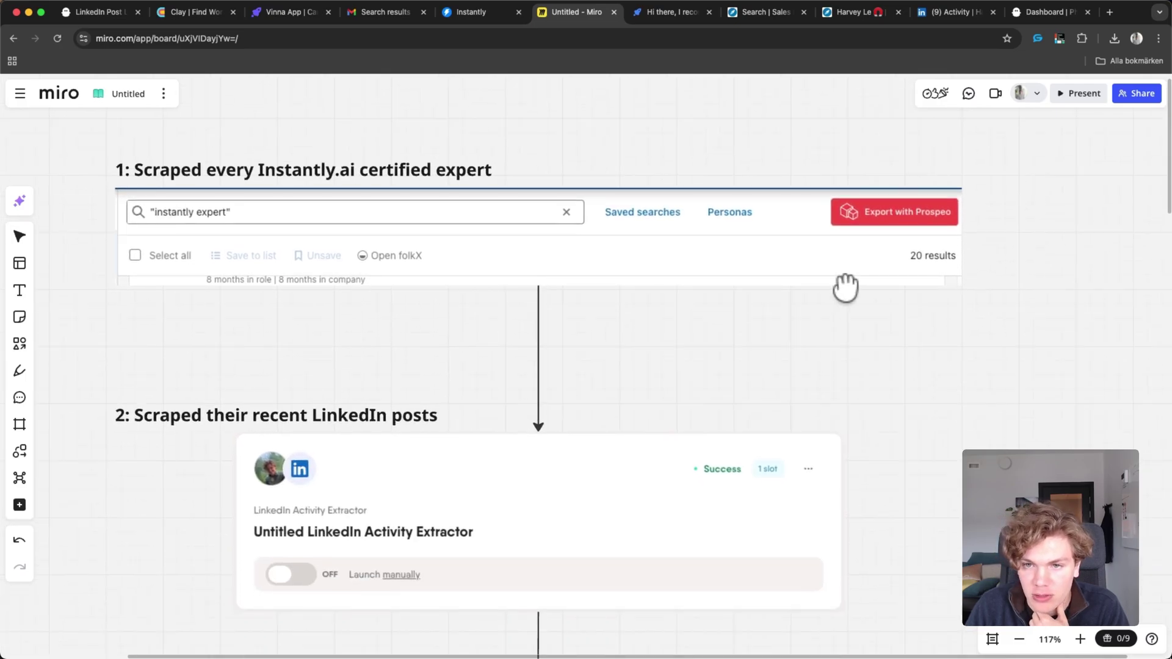
{"action": "scroll", "coordinate": [1019, 280], "scroll_direction": "up", "scroll_amount": 2}
{"action": "scroll", "coordinate": [1019, 281], "scroll_direction": "left", "scroll_amount": 1}
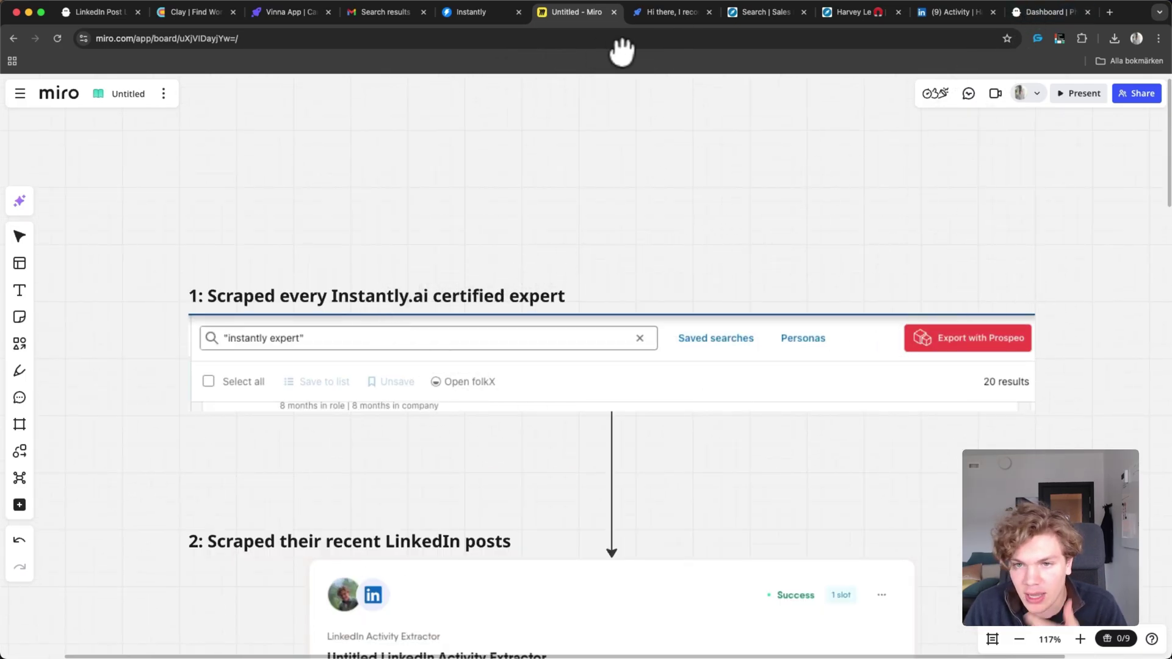
{"action": "left_click", "coordinate": [953, 12]}
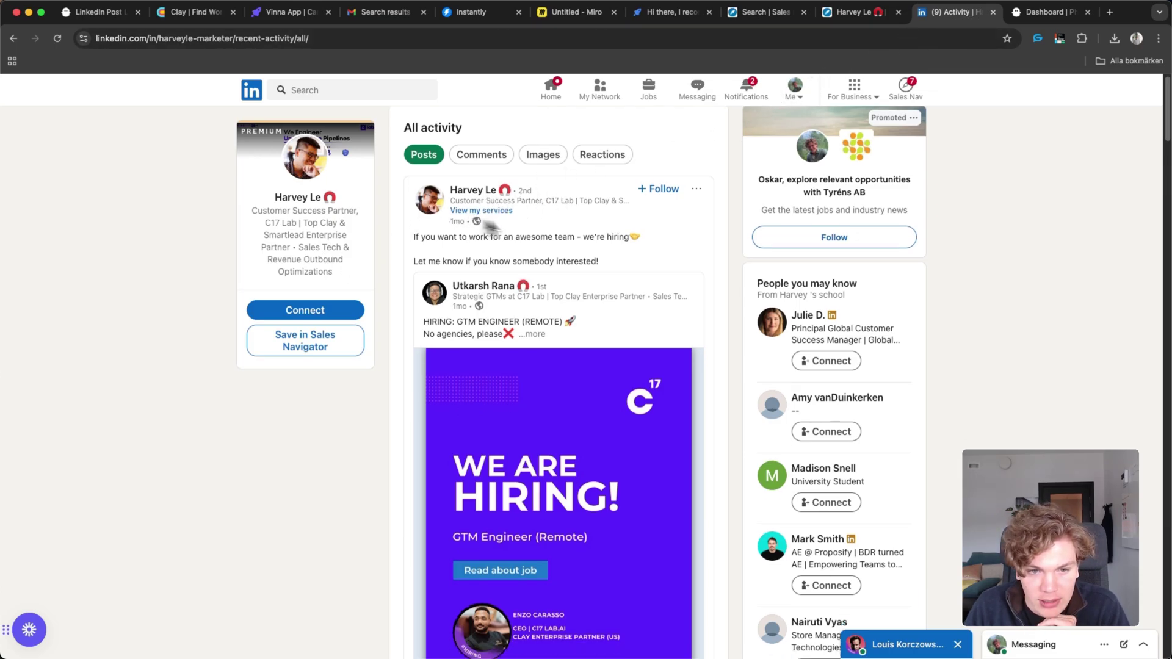
Scroll the expert's LinkedIn posts down to the campaign-comparison post and follow-up meme post
{"action": "scroll", "coordinate": [570, 269], "scroll_direction": "down", "scroll_amount": 5}
{"action": "scroll", "coordinate": [635, 259], "scroll_direction": "up", "scroll_amount": 3}
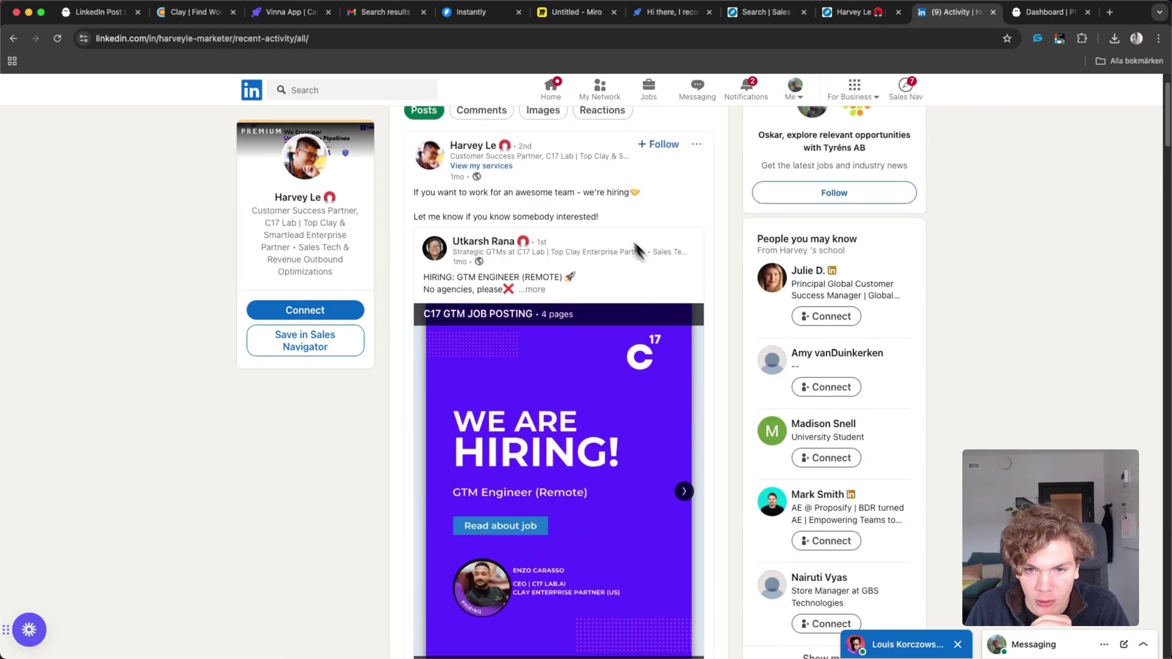
{"action": "scroll", "coordinate": [650, 277], "scroll_direction": "down", "scroll_amount": 4}
{"action": "scroll", "coordinate": [651, 299], "scroll_direction": "down", "scroll_amount": 2}
{"action": "scroll", "coordinate": [652, 317], "scroll_direction": "down", "scroll_amount": 2}
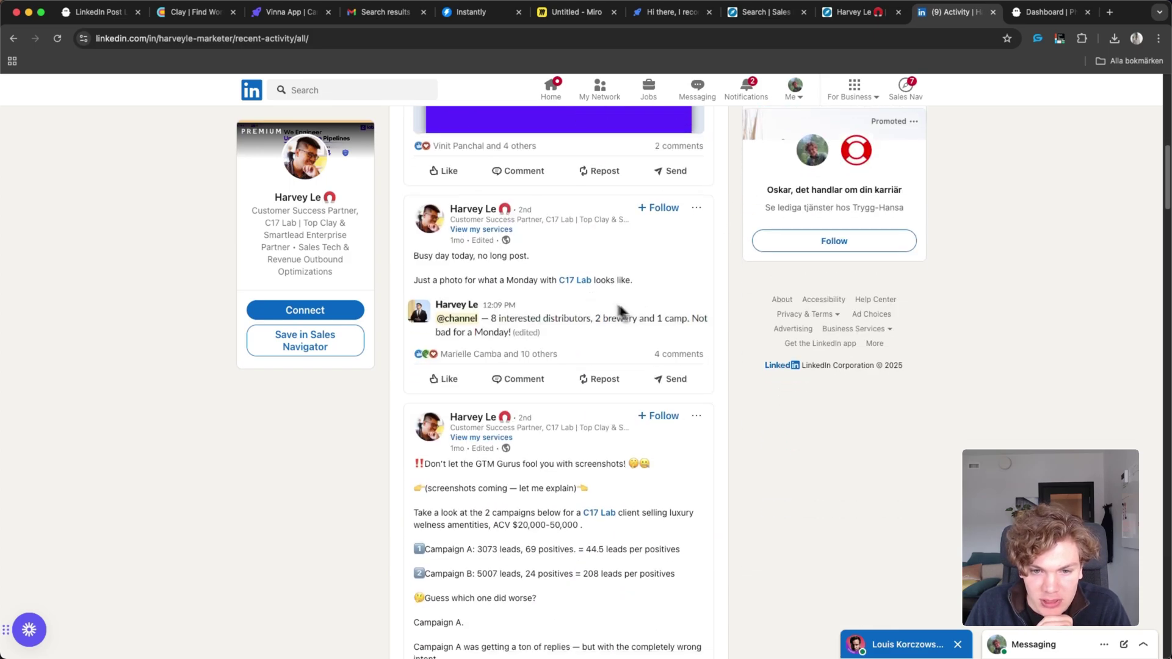
{"action": "scroll", "coordinate": [619, 313], "scroll_direction": "down", "scroll_amount": 1}
{"action": "scroll", "coordinate": [620, 305], "scroll_direction": "down", "scroll_amount": 1}
{"action": "scroll", "coordinate": [586, 330], "scroll_direction": "down", "scroll_amount": 3}
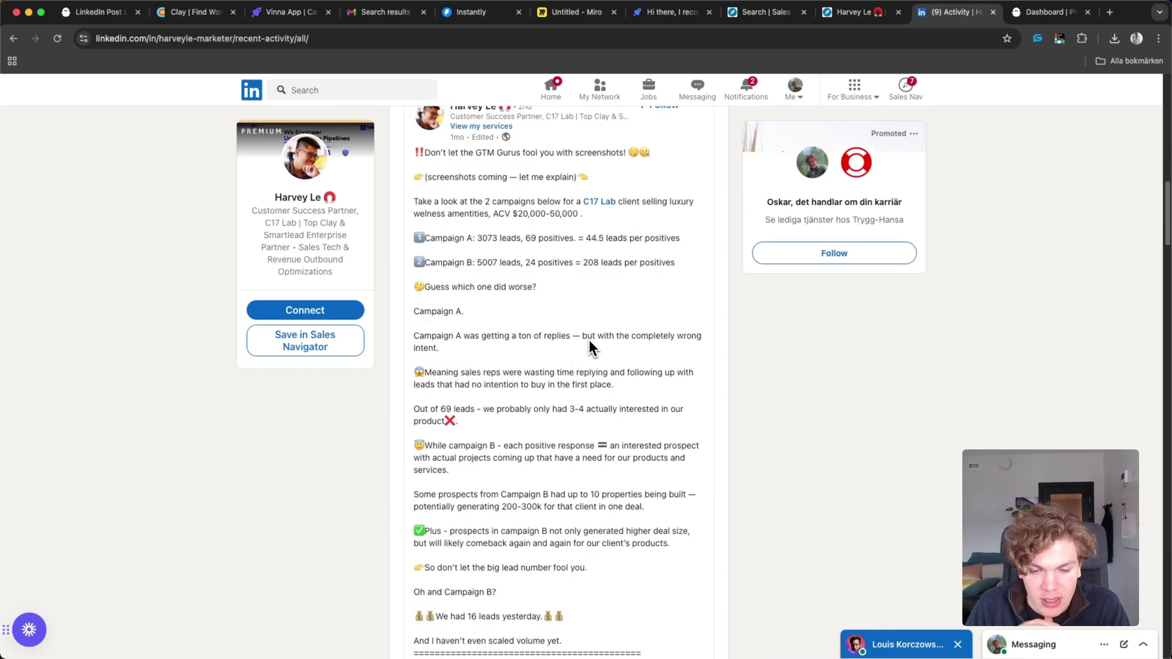
{"action": "scroll", "coordinate": [593, 346], "scroll_direction": "down", "scroll_amount": 1}
{"action": "scroll", "coordinate": [594, 357], "scroll_direction": "down", "scroll_amount": 2}
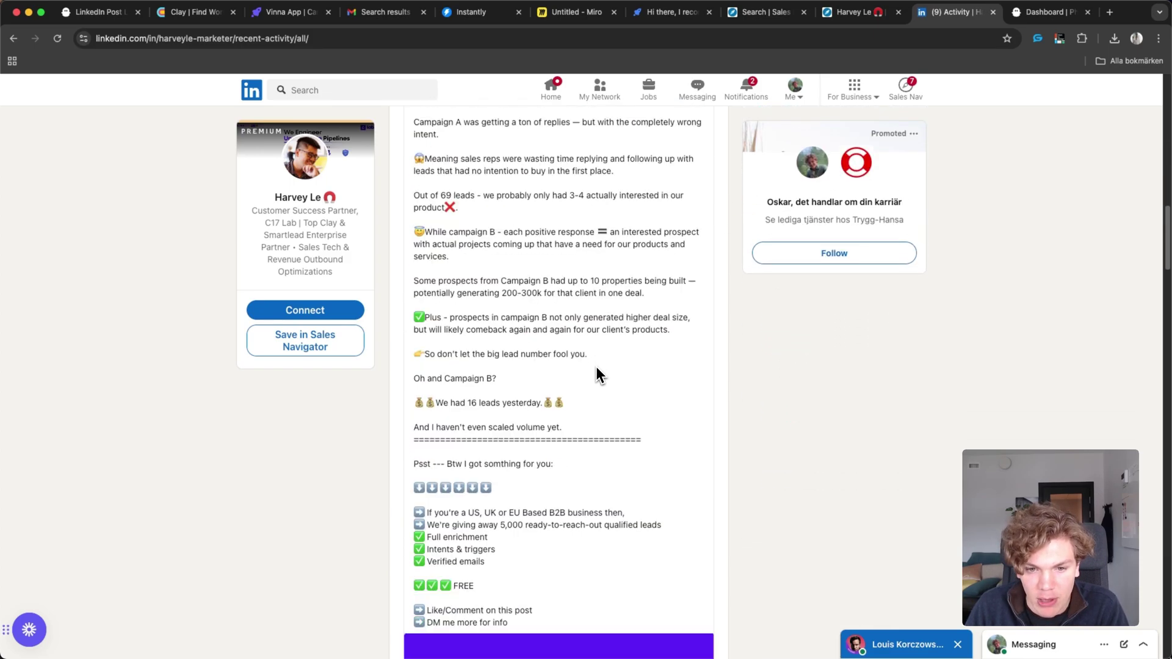
{"action": "scroll", "coordinate": [597, 368], "scroll_direction": "down", "scroll_amount": 5}
{"action": "scroll", "coordinate": [599, 371], "scroll_direction": "down", "scroll_amount": 3}
{"action": "scroll", "coordinate": [600, 369], "scroll_direction": "down", "scroll_amount": 8}
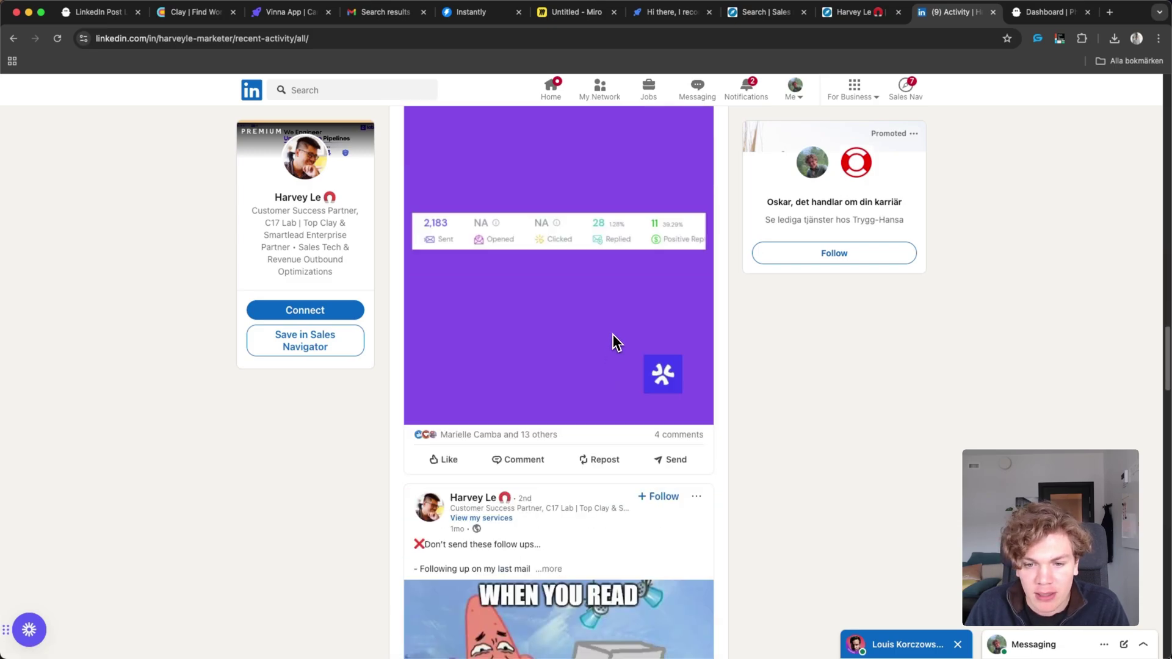
{"action": "scroll", "coordinate": [612, 334], "scroll_direction": "up", "scroll_amount": 1}
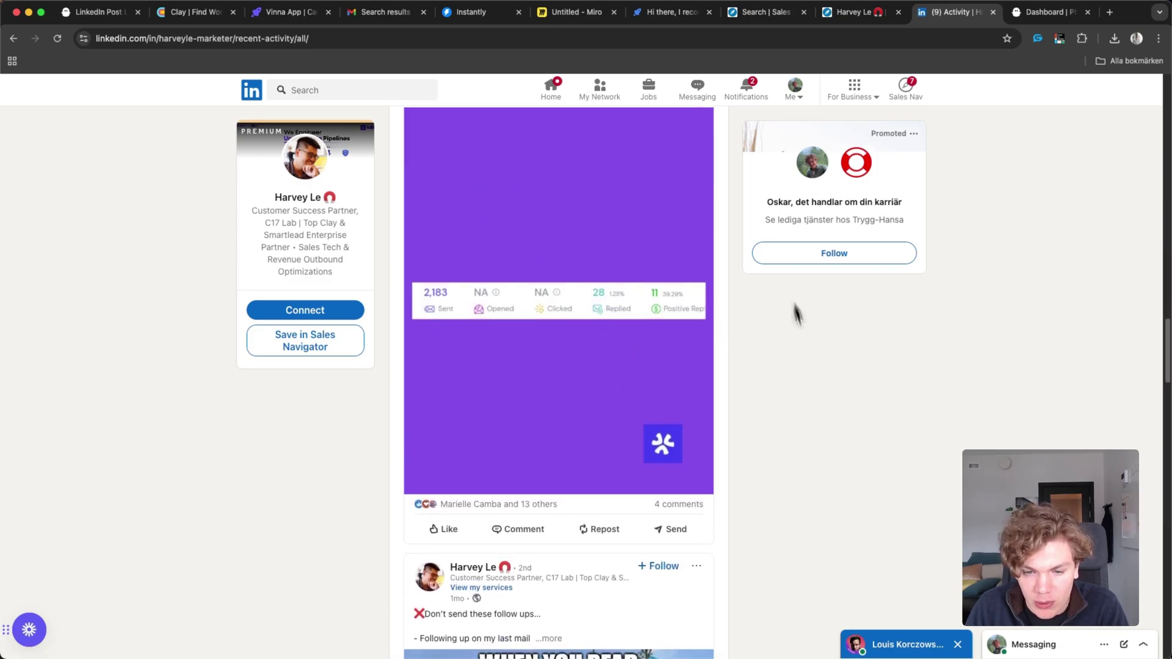
{"action": "scroll", "coordinate": [507, 288], "scroll_direction": "up", "scroll_amount": 1}
{"action": "scroll", "coordinate": [562, 332], "scroll_direction": "down", "scroll_amount": 2}
{"action": "scroll", "coordinate": [587, 393], "scroll_direction": "down", "scroll_amount": 1}
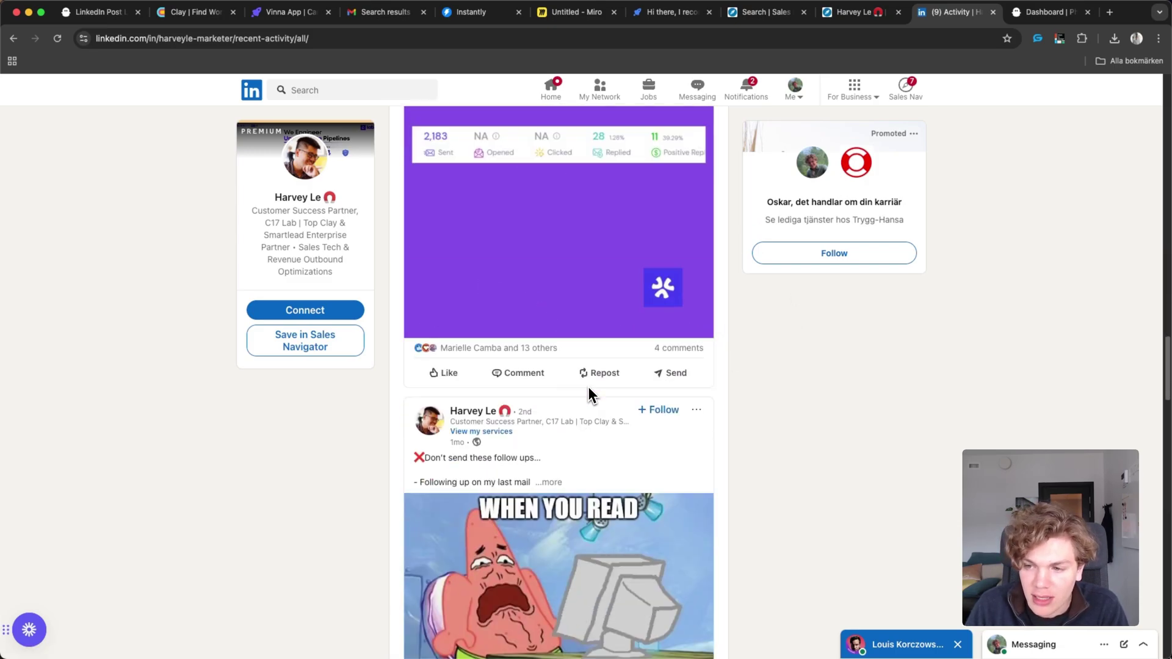
{"action": "scroll", "coordinate": [591, 387], "scroll_direction": "down", "scroll_amount": 1}
{"action": "scroll", "coordinate": [591, 388], "scroll_direction": "down", "scroll_amount": 2}
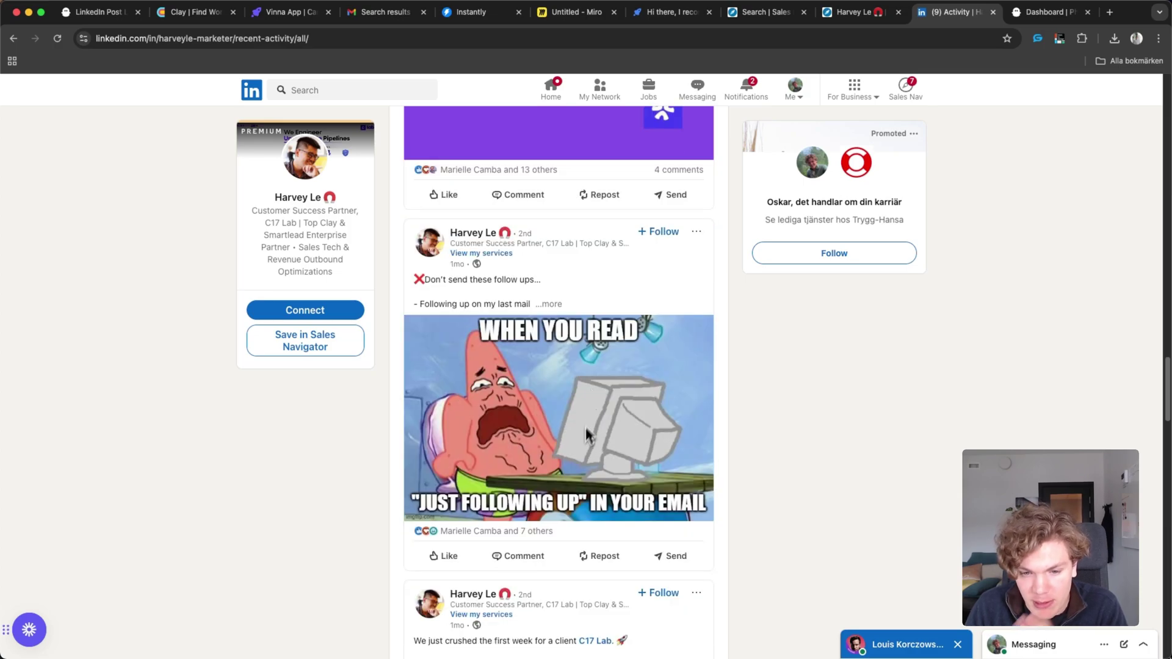
{"action": "scroll", "coordinate": [576, 452], "scroll_direction": "up", "scroll_amount": 1}
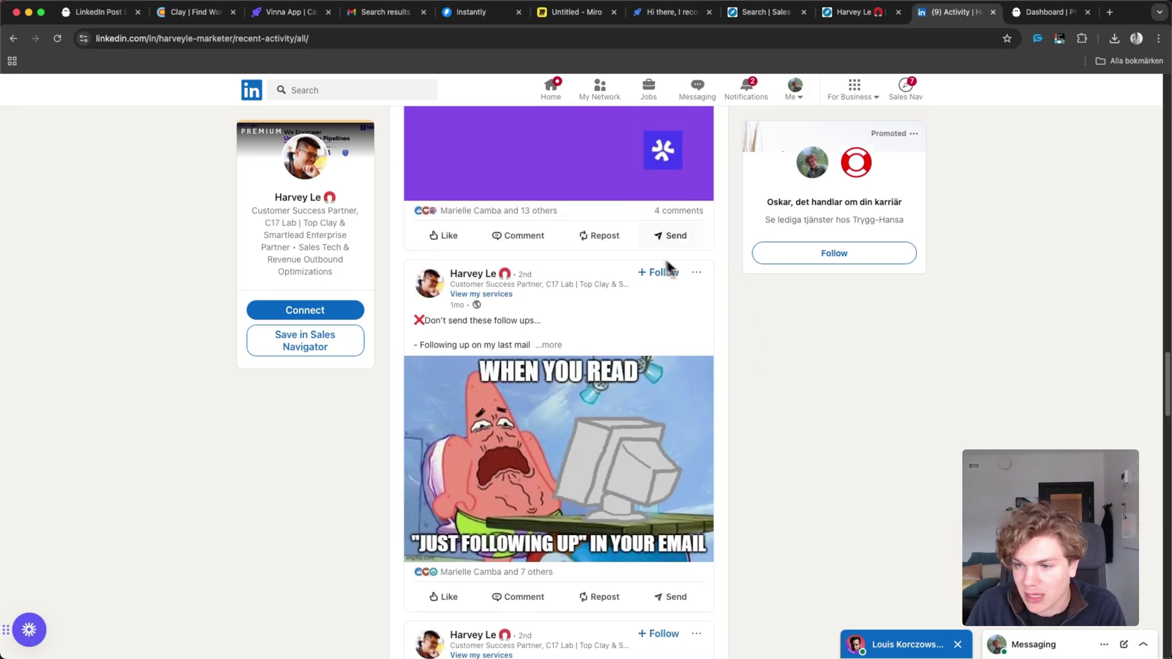
Back on the Miro board, pan to the step 1 expert-scrape and step 2 LinkedIn-posts cards
{"action": "left_click", "coordinate": [576, 12]}
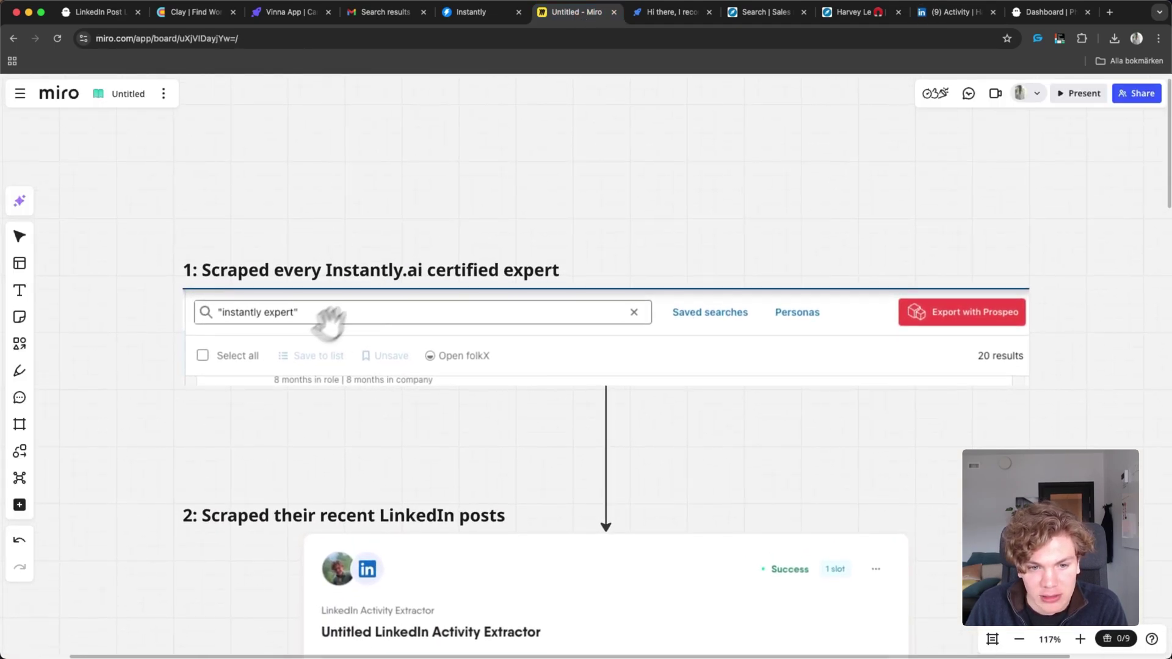
{"action": "scroll", "coordinate": [329, 320], "scroll_direction": "down", "scroll_amount": 4}
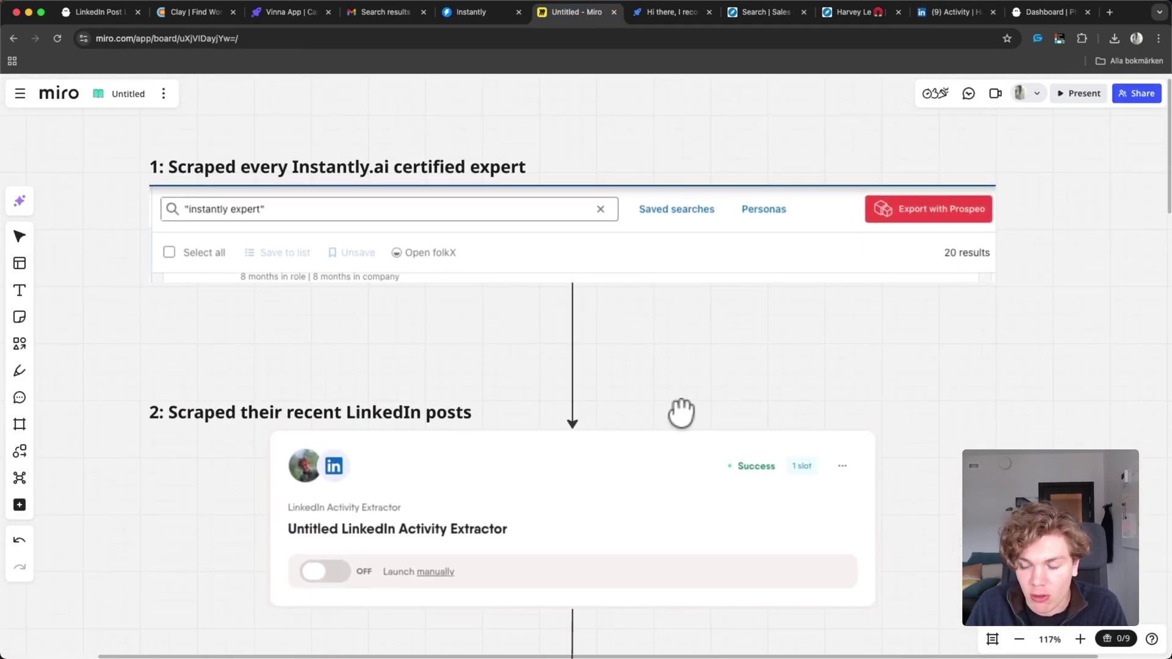
{"action": "left_click_drag", "start_coordinate": [681, 413], "coordinate": [615, 368]}
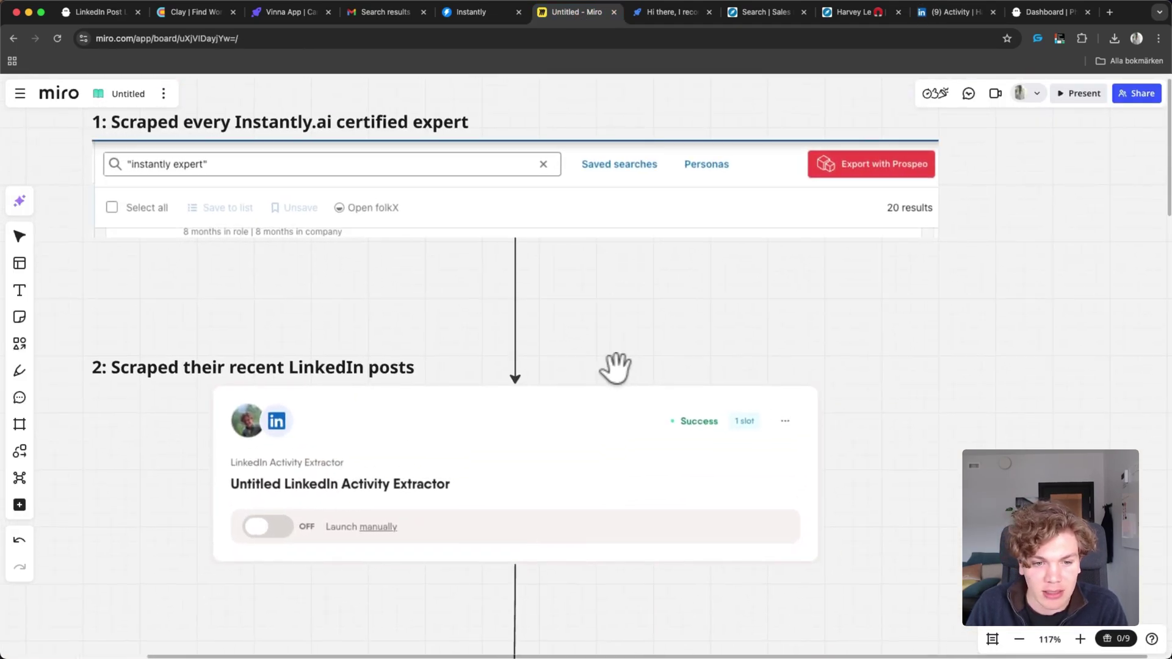
{"action": "scroll", "coordinate": [308, 333], "scroll_direction": "down", "scroll_amount": 2}
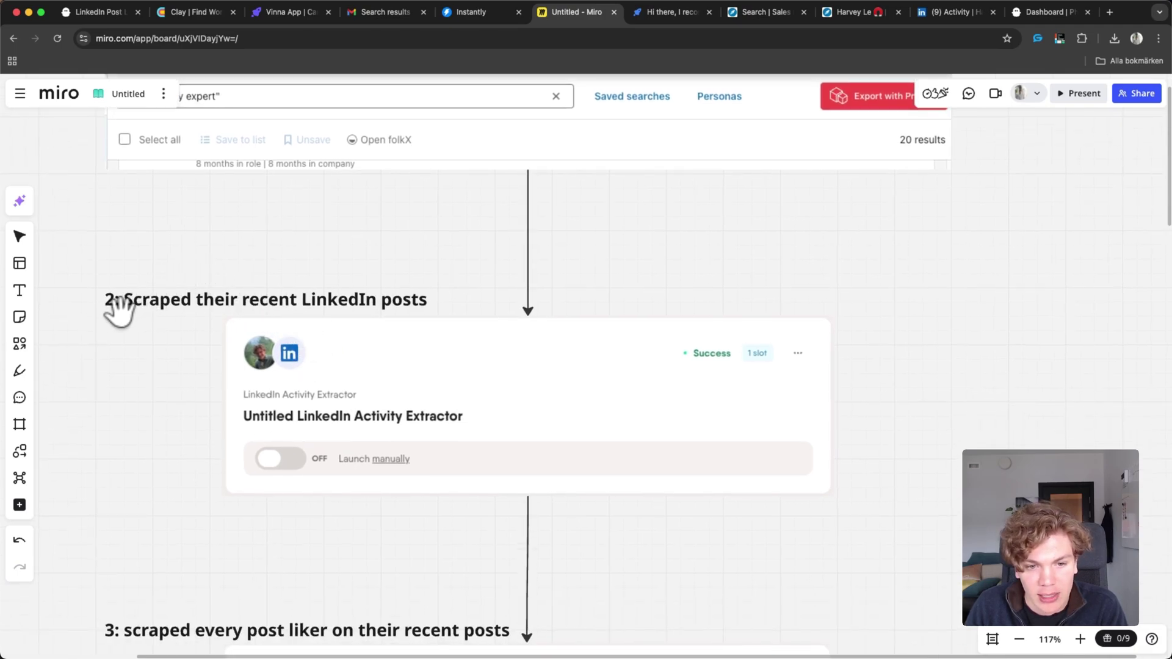
{"action": "scroll", "coordinate": [427, 366], "scroll_direction": "up", "scroll_amount": 3}
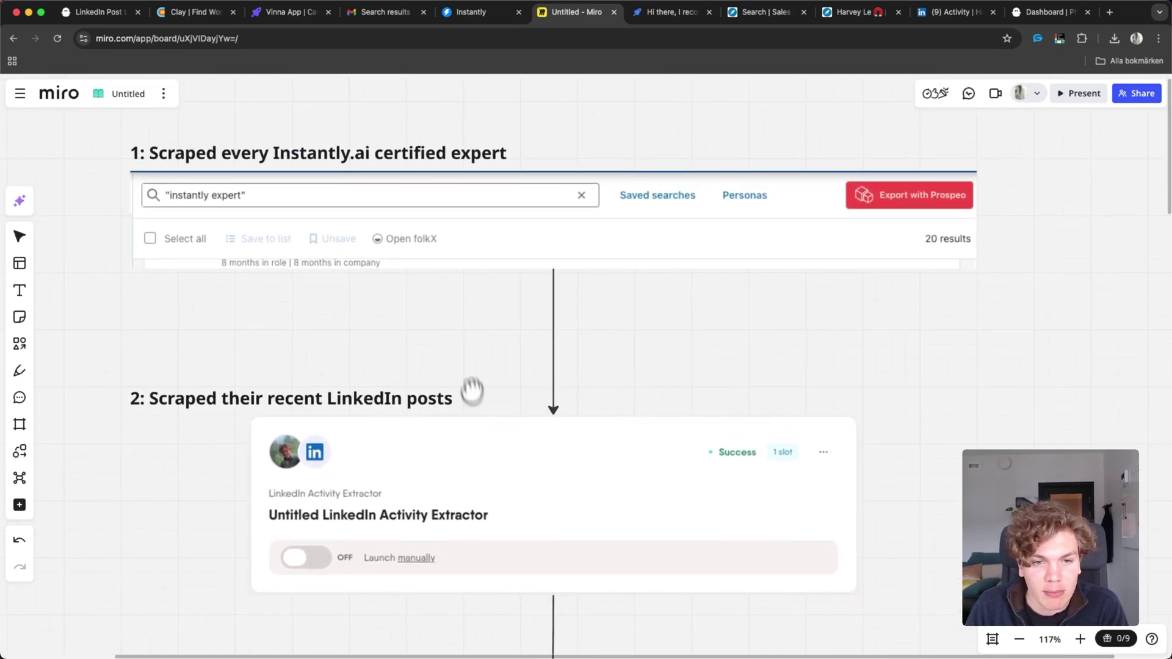
{"action": "scroll", "coordinate": [541, 209], "scroll_direction": "right", "scroll_amount": 3}
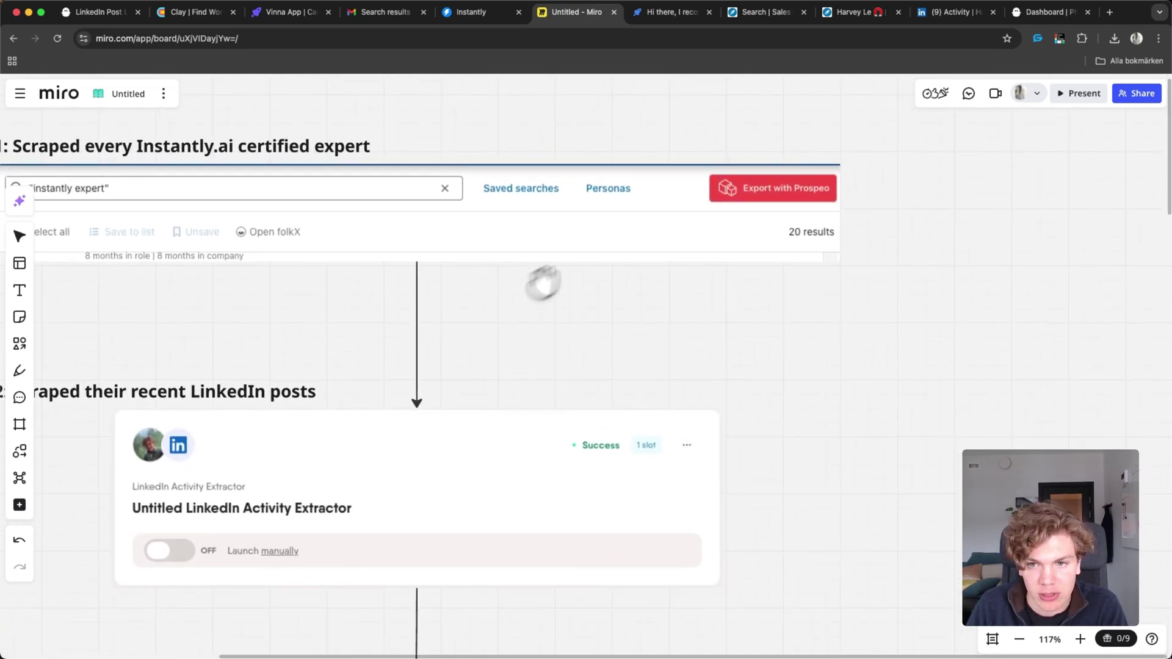
Go from the PhantomBuster dashboard to the LinkedIn Activity Extractor's 99-post results table
{"action": "left_click", "coordinate": [1047, 15]}
{"action": "scroll", "coordinate": [685, 274], "scroll_direction": "up", "scroll_amount": 10}
{"action": "scroll", "coordinate": [612, 337], "scroll_direction": "up", "scroll_amount": 5}
{"action": "scroll", "coordinate": [515, 343], "scroll_direction": "down", "scroll_amount": 1}
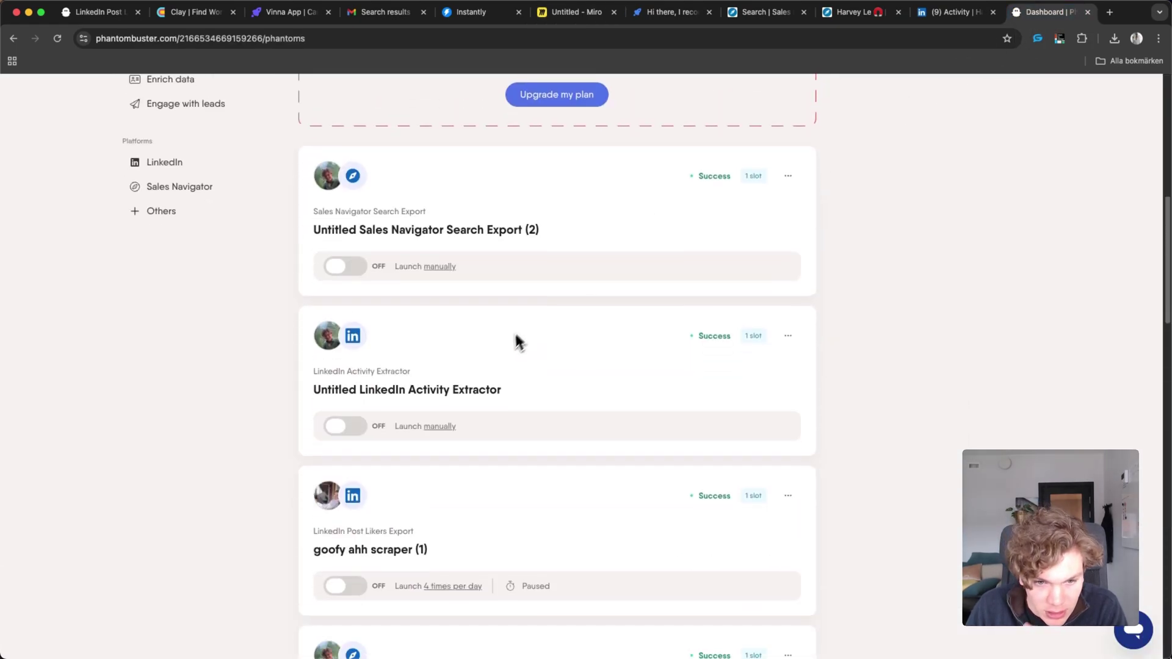
{"action": "scroll", "coordinate": [505, 358], "scroll_direction": "down", "scroll_amount": 1}
{"action": "left_click", "coordinate": [471, 323]}
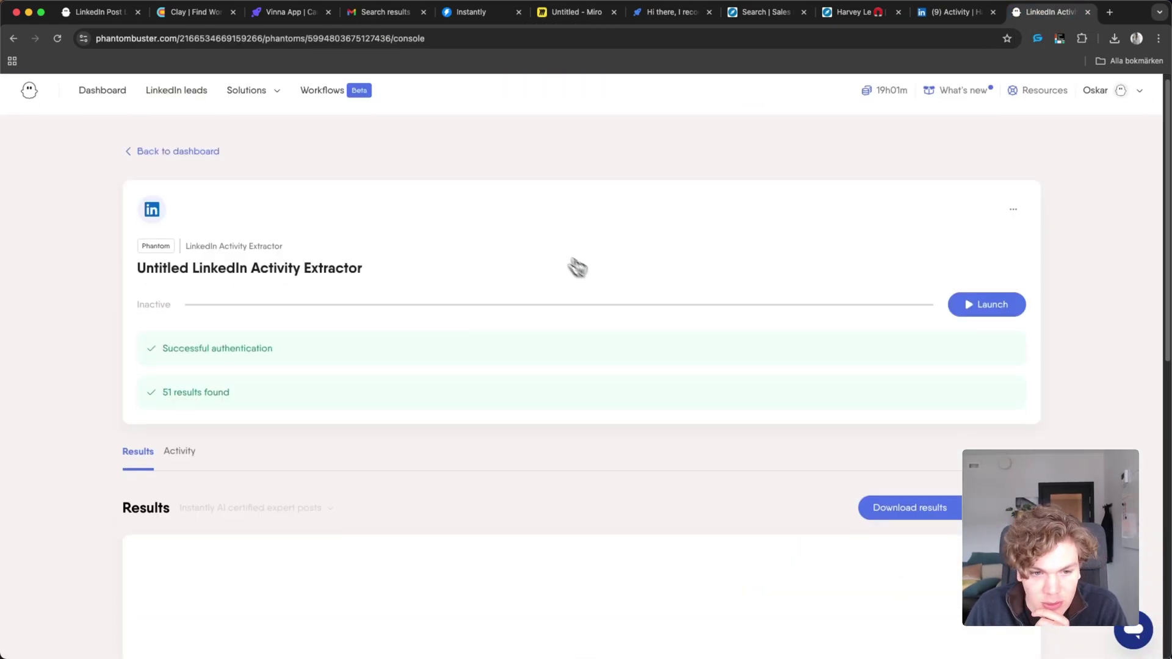
{"action": "scroll", "coordinate": [537, 292], "scroll_direction": "down", "scroll_amount": 4}
{"action": "scroll", "coordinate": [244, 291], "scroll_direction": "down", "scroll_amount": 1}
{"action": "scroll", "coordinate": [306, 303], "scroll_direction": "down", "scroll_amount": 2}
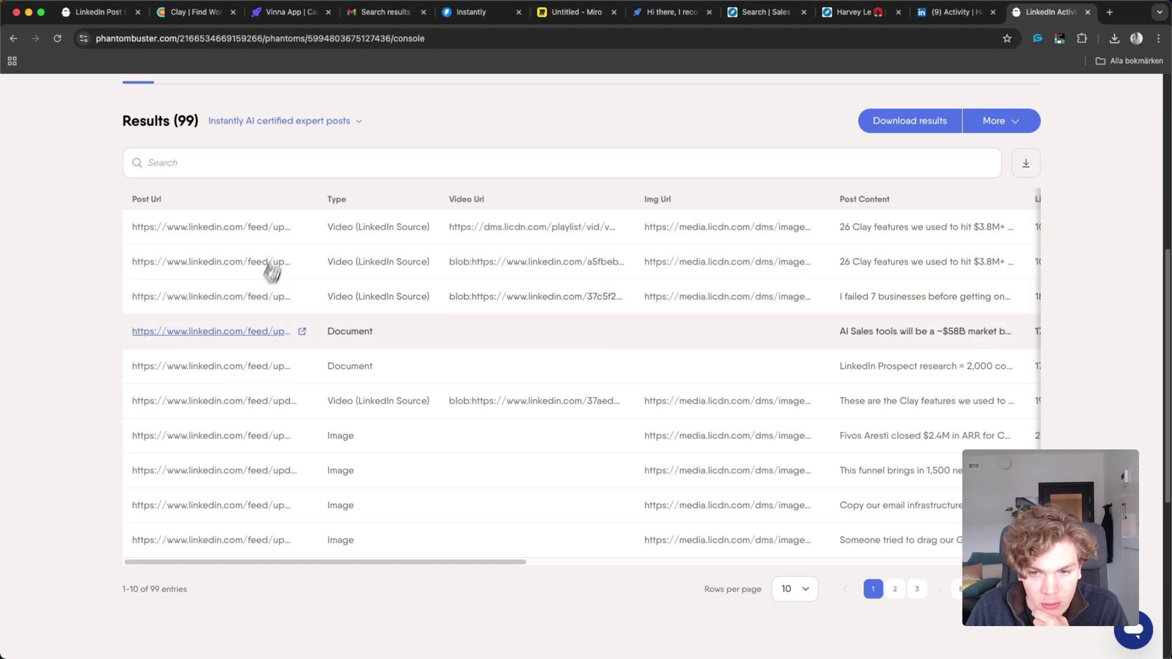
{"action": "scroll", "coordinate": [317, 386], "scroll_direction": "up", "scroll_amount": 1}
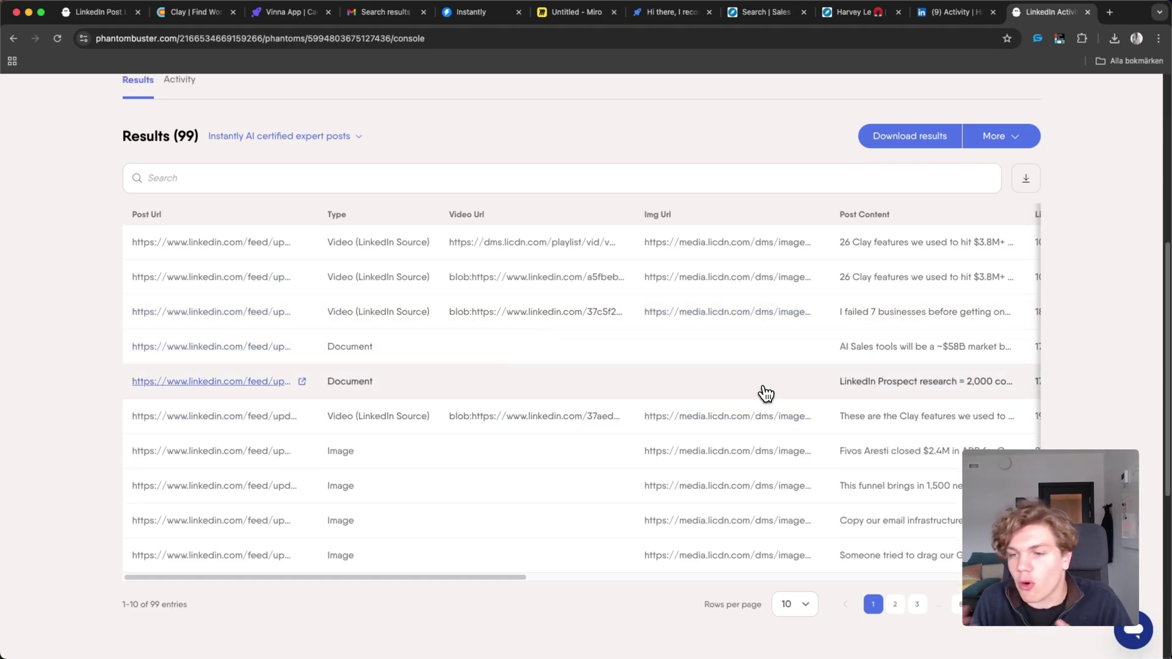
Switch back to Miro and pan down to step 3's Post Likers Phantom #14 card (1,893+ results)
{"action": "key", "text": "super+6"}
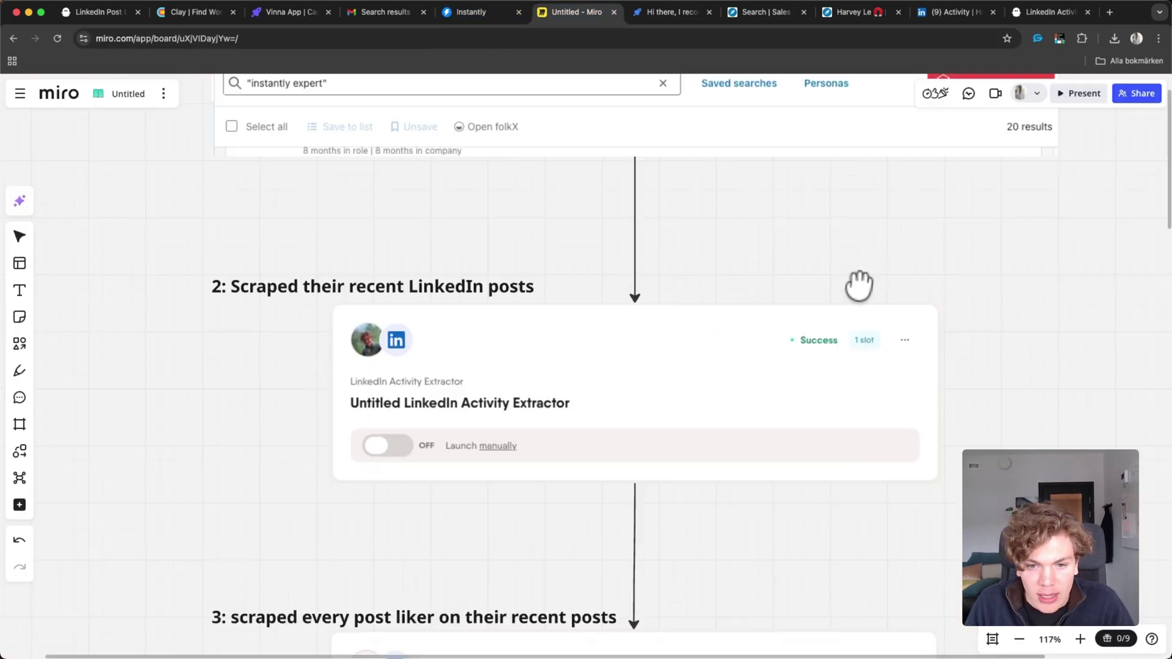
{"action": "scroll", "coordinate": [857, 283], "scroll_direction": "down", "scroll_amount": 5}
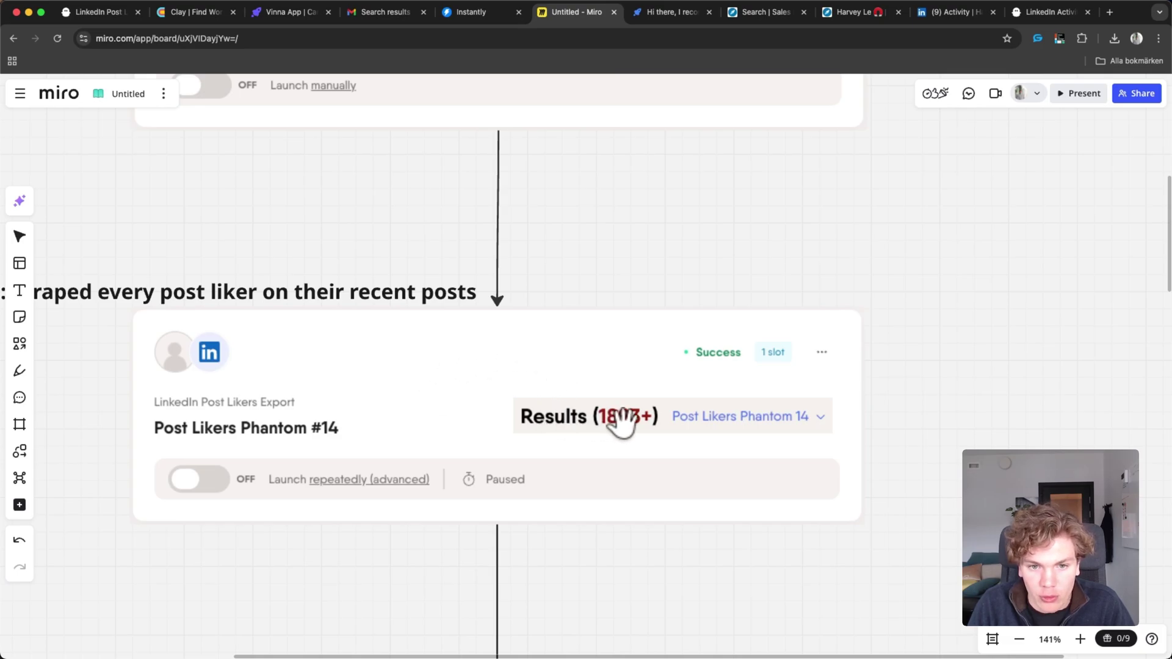
{"action": "scroll", "coordinate": [623, 421], "scroll_direction": "up", "scroll_amount": 5}
{"action": "scroll", "coordinate": [601, 391], "scroll_direction": "down", "scroll_amount": 3}
{"action": "scroll", "coordinate": [597, 282], "scroll_direction": "down", "scroll_amount": 3, "text": "ctrl"}
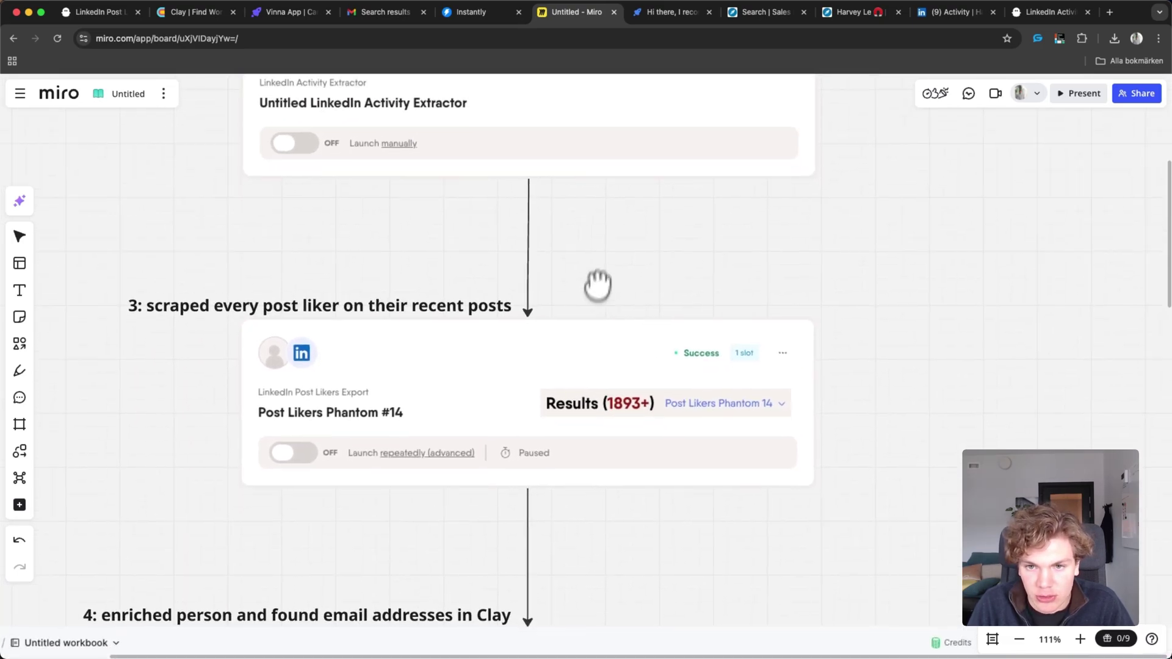
{"action": "scroll", "coordinate": [763, 183], "scroll_direction": "up", "scroll_amount": 1}
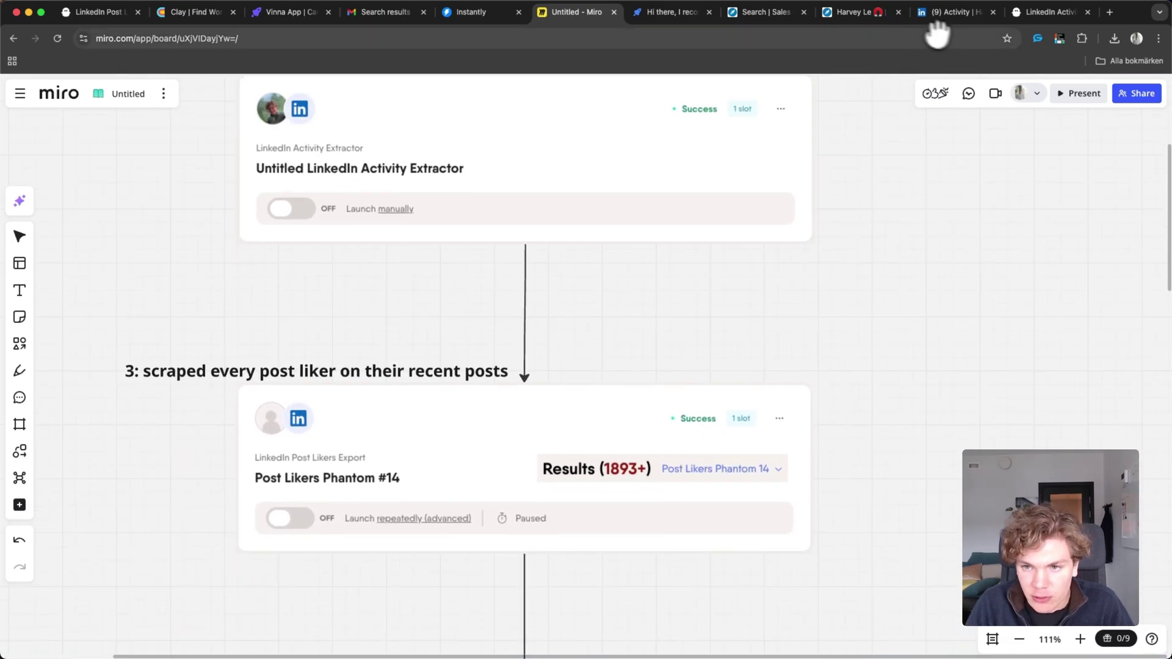
Scroll the LinkedIn Post Likers results in PhantomBuster: 1,893+ likers' names, jobs and reactions
{"action": "left_click", "coordinate": [1041, 15]}
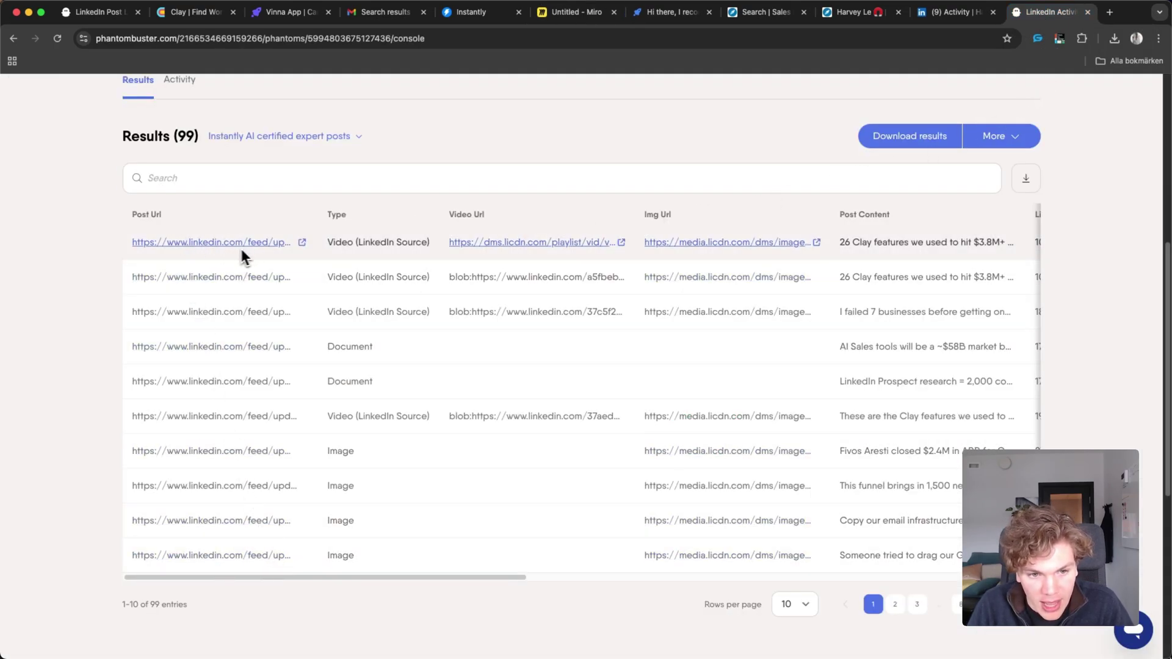
{"action": "left_click", "coordinate": [119, 20]}
{"action": "scroll", "coordinate": [504, 254], "scroll_direction": "up", "scroll_amount": 3}
{"action": "scroll", "coordinate": [205, 380], "scroll_direction": "down", "scroll_amount": 2}
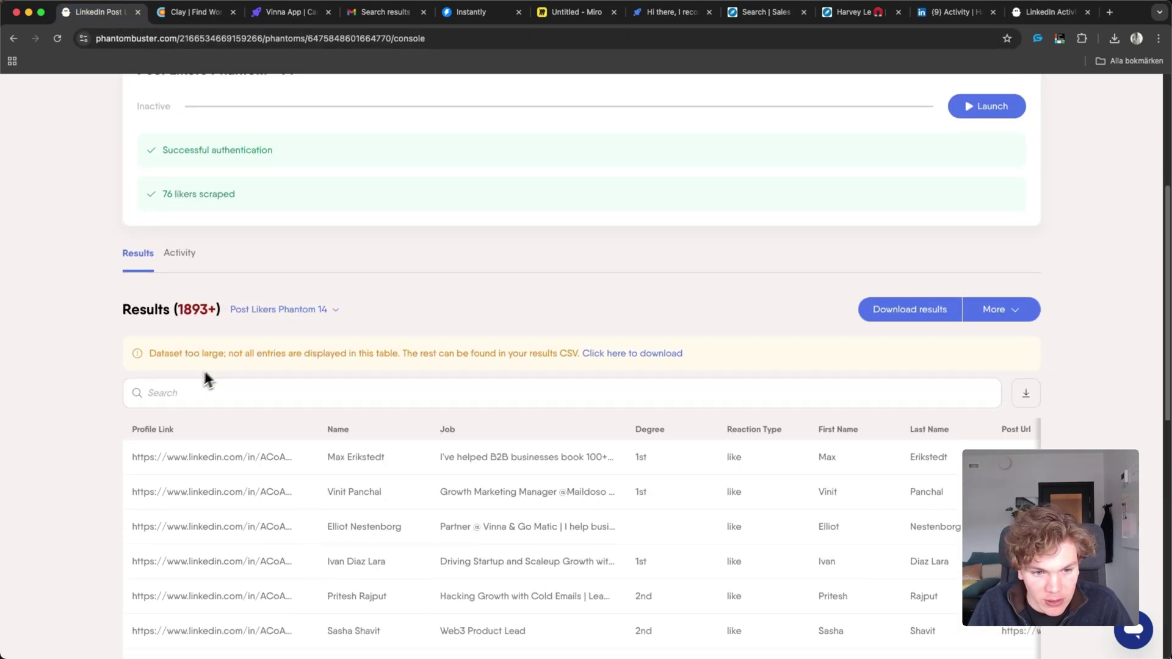
{"action": "scroll", "coordinate": [296, 319], "scroll_direction": "down", "scroll_amount": 4}
{"action": "scroll", "coordinate": [434, 329], "scroll_direction": "up", "scroll_amount": 3}
{"action": "scroll", "coordinate": [436, 303], "scroll_direction": "up", "scroll_amount": 1}
{"action": "scroll", "coordinate": [437, 304], "scroll_direction": "up", "scroll_amount": 1}
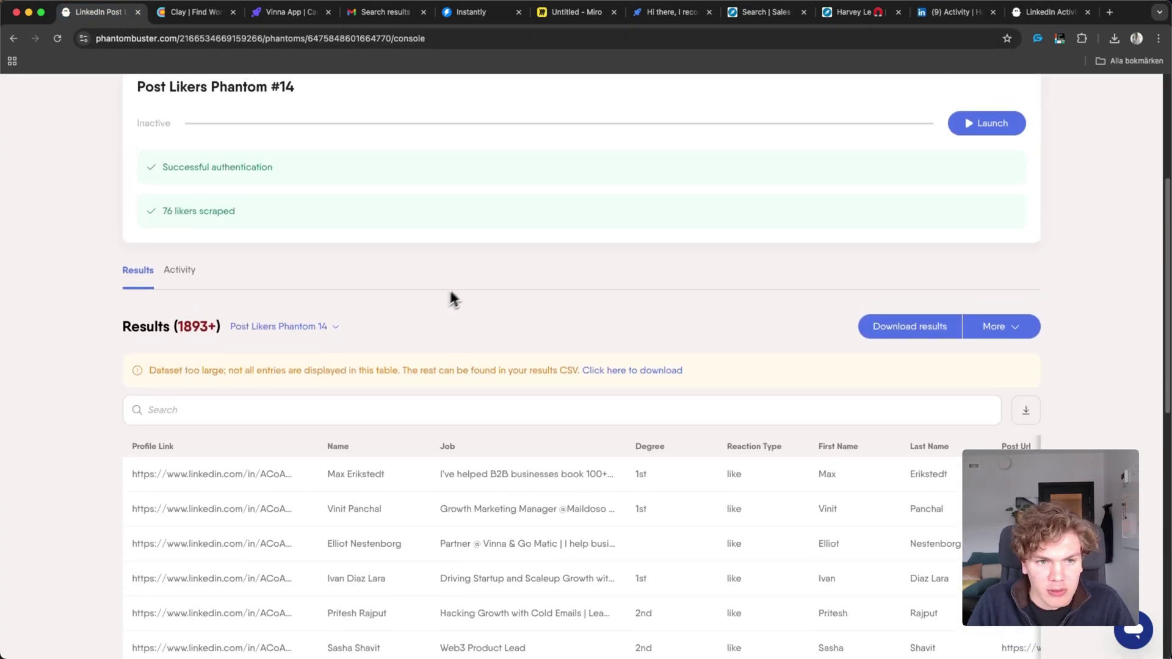
Pan and zoom the Miro board to the step 4 Clay table of enriched leads and emails
{"action": "left_click", "coordinate": [570, 12]}
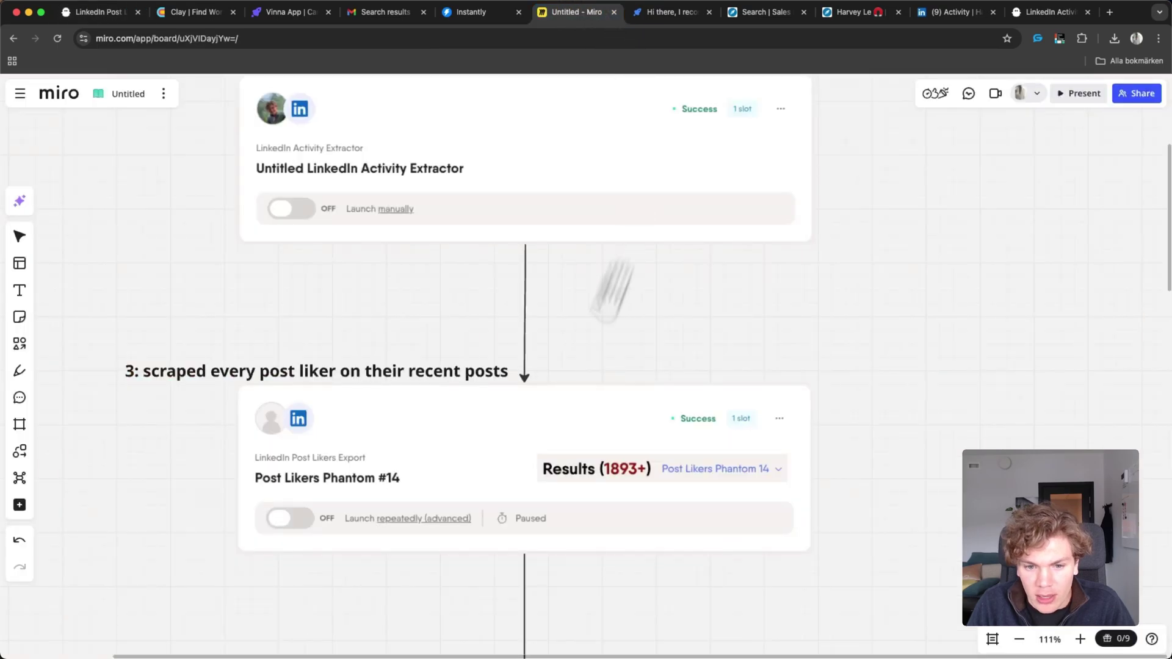
{"action": "scroll", "coordinate": [550, 415], "scroll_direction": "down", "scroll_amount": 5}
{"action": "left_click_drag", "start_coordinate": [549, 417], "coordinate": [541, 236]}
{"action": "scroll", "coordinate": [537, 289], "scroll_direction": "up", "scroll_amount": 3}
{"action": "scroll", "coordinate": [445, 254], "scroll_direction": "up", "scroll_amount": 3}
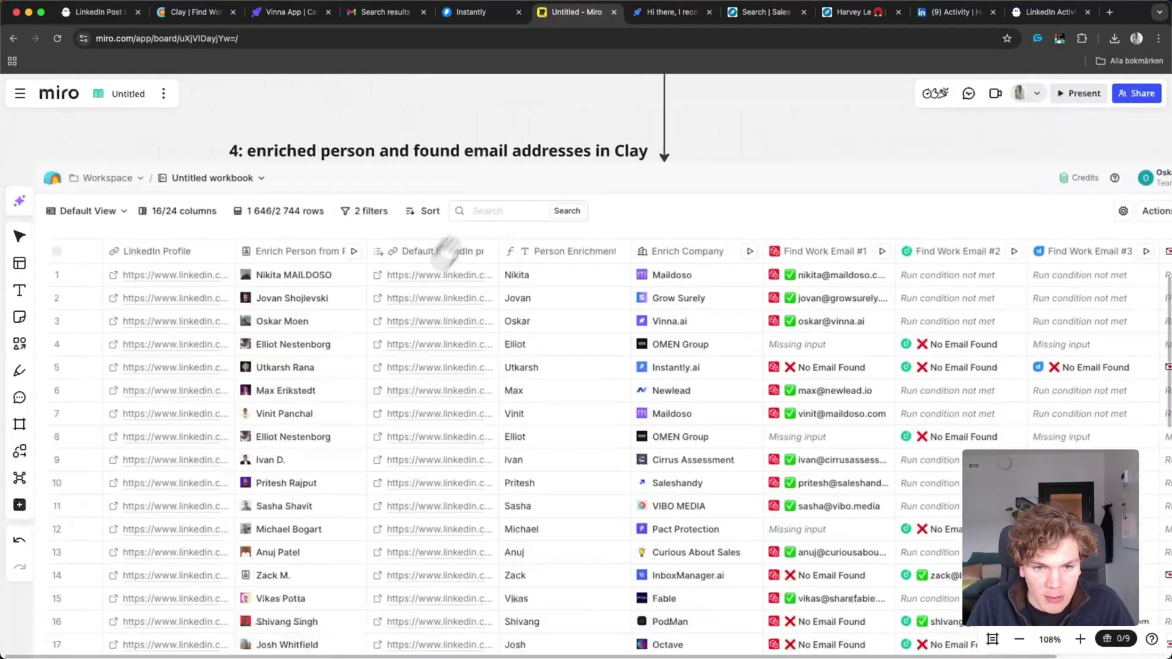
{"action": "scroll", "coordinate": [467, 244], "scroll_direction": "up", "scroll_amount": 1}
{"action": "left_click_drag", "start_coordinate": [467, 244], "coordinate": [457, 374]}
{"action": "scroll", "coordinate": [564, 371], "scroll_direction": "down", "scroll_amount": 2}
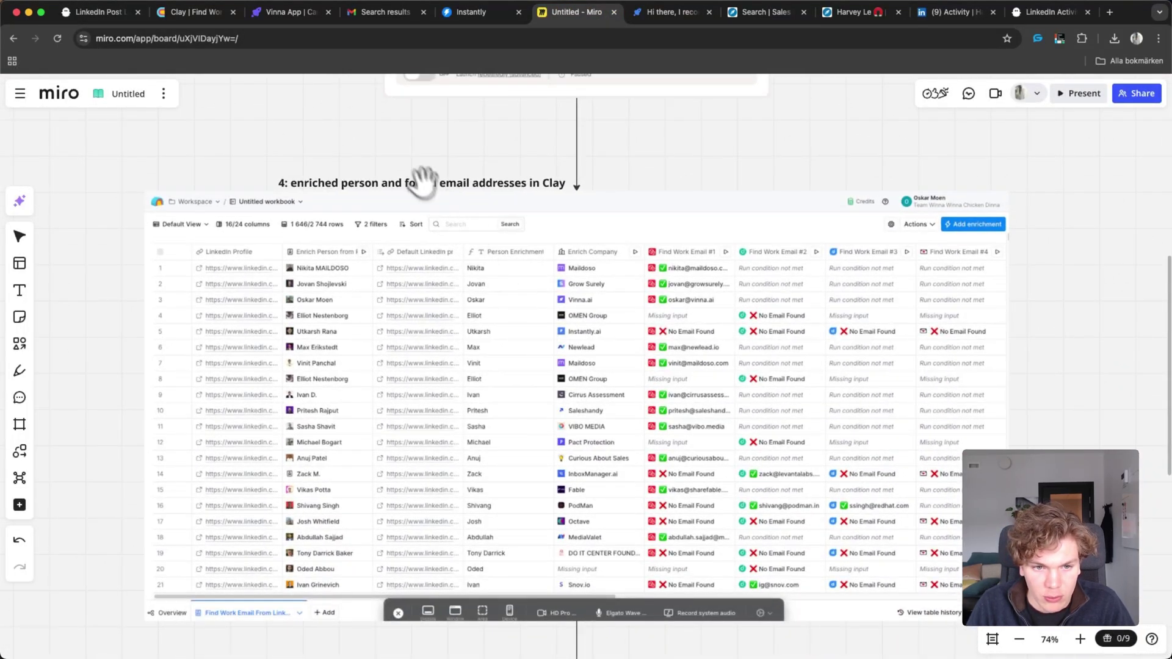
{"action": "scroll", "coordinate": [388, 235], "scroll_direction": "down", "scroll_amount": 2}
{"action": "scroll", "coordinate": [418, 225], "scroll_direction": "up", "scroll_amount": 2}
{"action": "scroll", "coordinate": [406, 306], "scroll_direction": "down", "scroll_amount": 1}
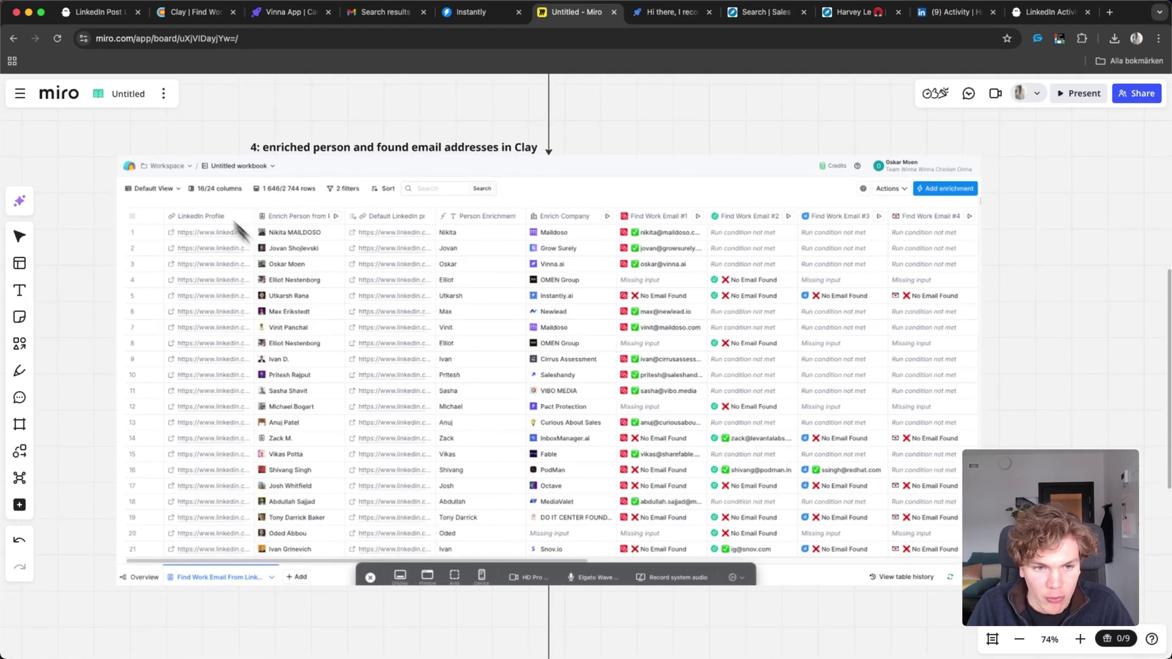
{"action": "scroll", "coordinate": [230, 378], "scroll_direction": "up", "scroll_amount": 2}
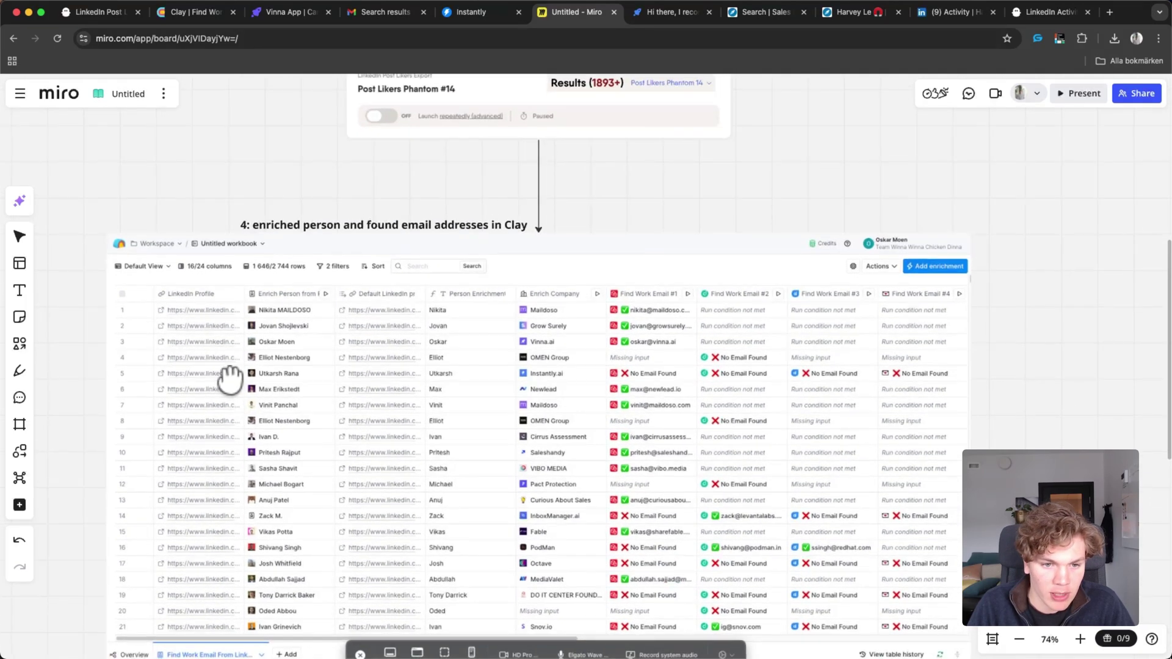
{"action": "scroll", "coordinate": [196, 308], "scroll_direction": "right", "scroll_amount": 2}
{"action": "scroll", "coordinate": [408, 348], "scroll_direction": "down", "scroll_amount": 2}
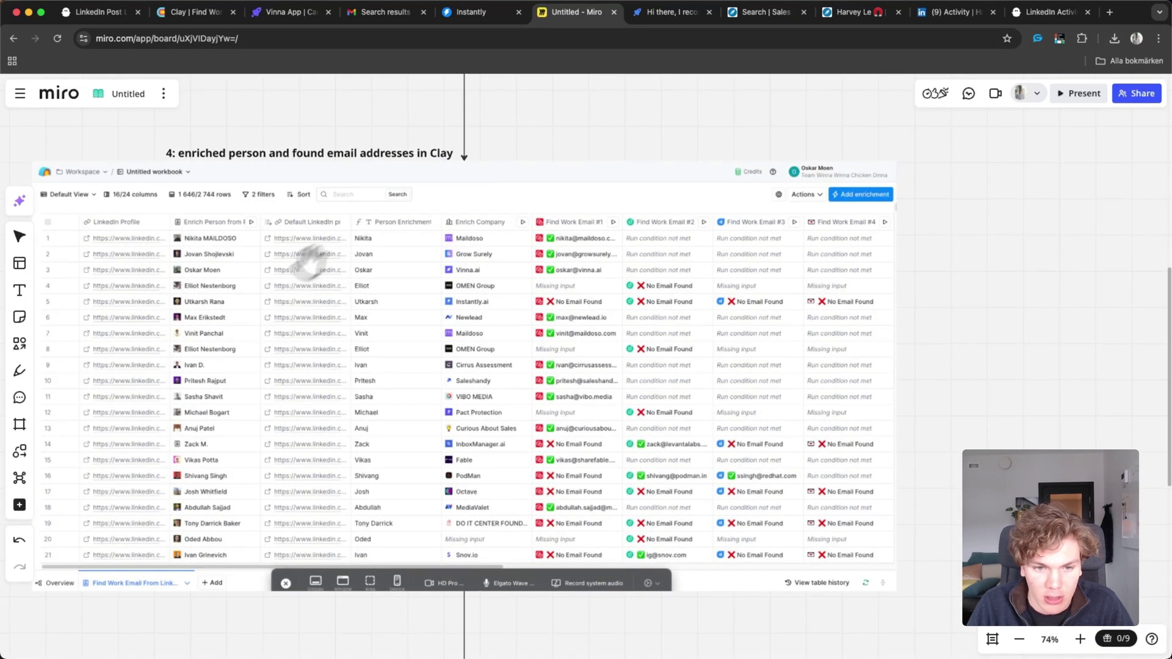
{"action": "scroll", "coordinate": [505, 283], "scroll_direction": "right", "scroll_amount": 2}
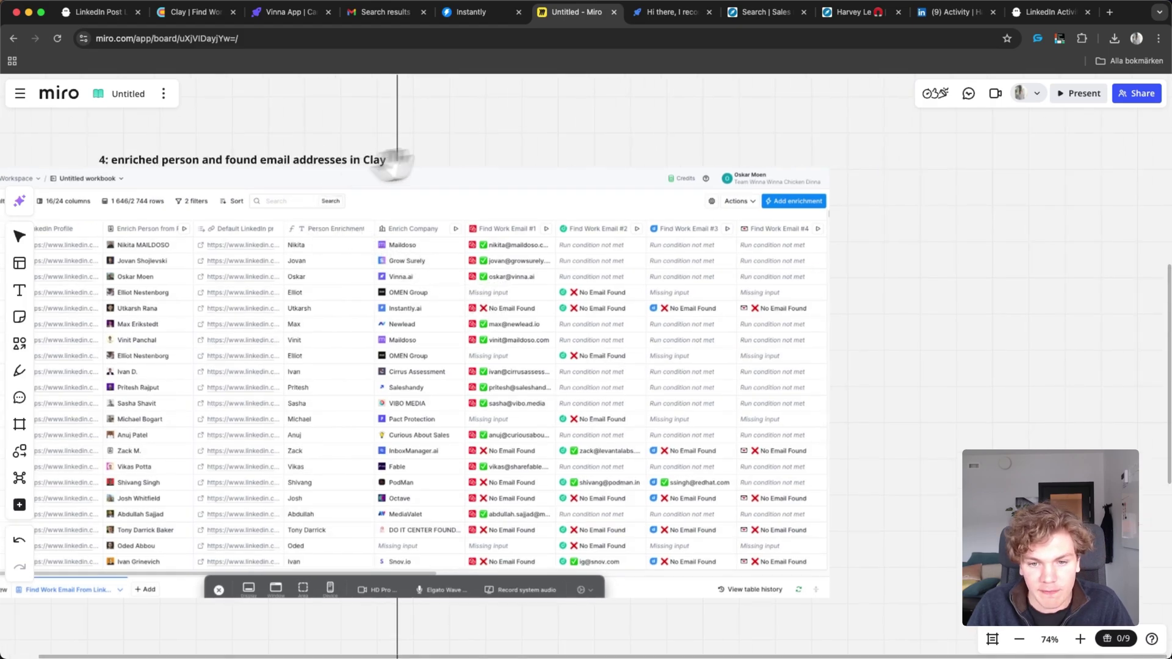
{"action": "scroll", "coordinate": [516, 308], "scroll_direction": "right", "scroll_amount": 3}
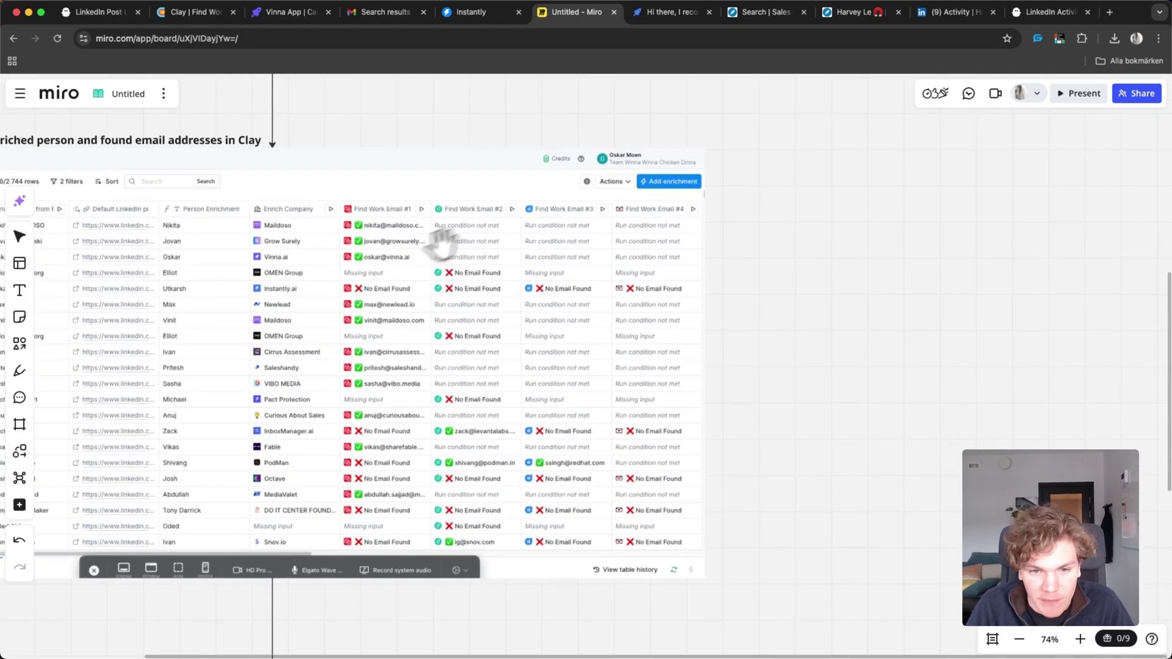
{"action": "scroll", "coordinate": [583, 332], "scroll_direction": "left", "scroll_amount": 3}
{"action": "scroll", "coordinate": [490, 349], "scroll_direction": "down", "scroll_amount": 3}
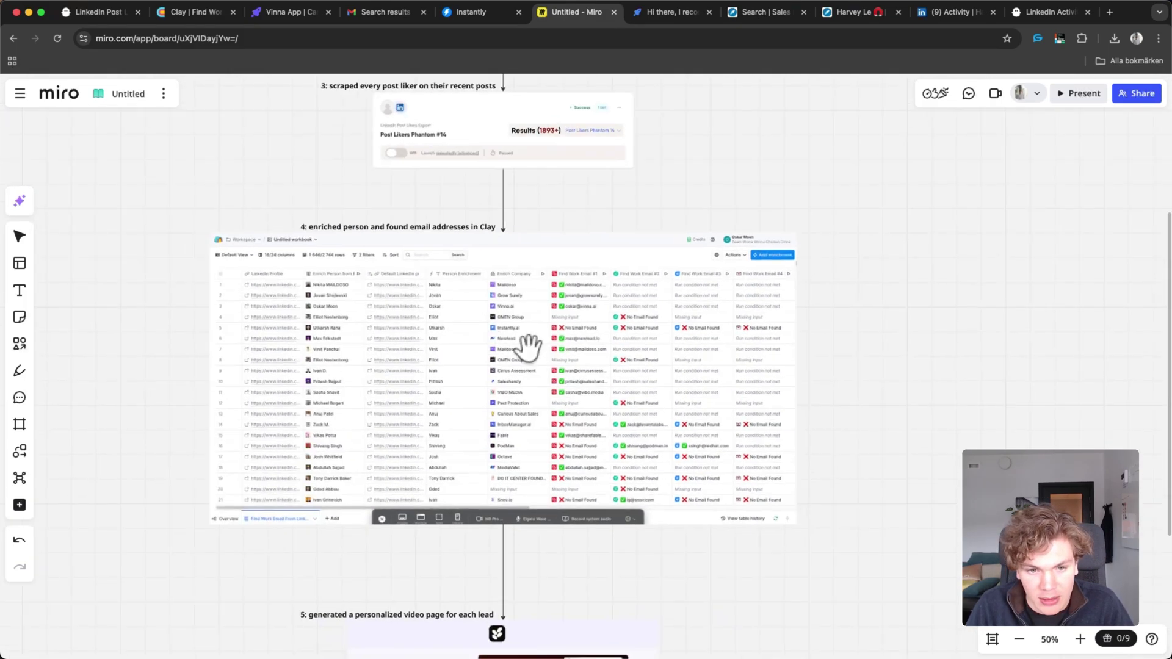
Clear all Clay table filters and insert a new empty row beside row 1303
{"action": "left_click", "coordinate": [189, 12]}
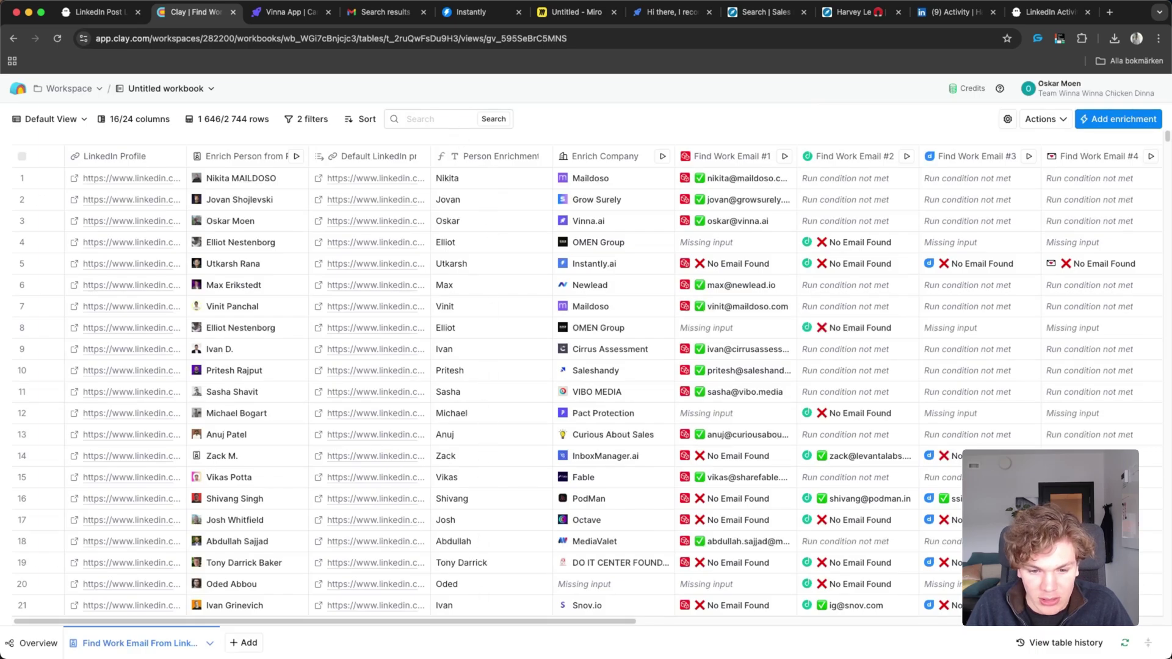
{"action": "scroll", "coordinate": [466, 622], "scroll_direction": "right", "scroll_amount": 10}
{"action": "scroll", "coordinate": [367, 598], "scroll_direction": "left", "scroll_amount": 10}
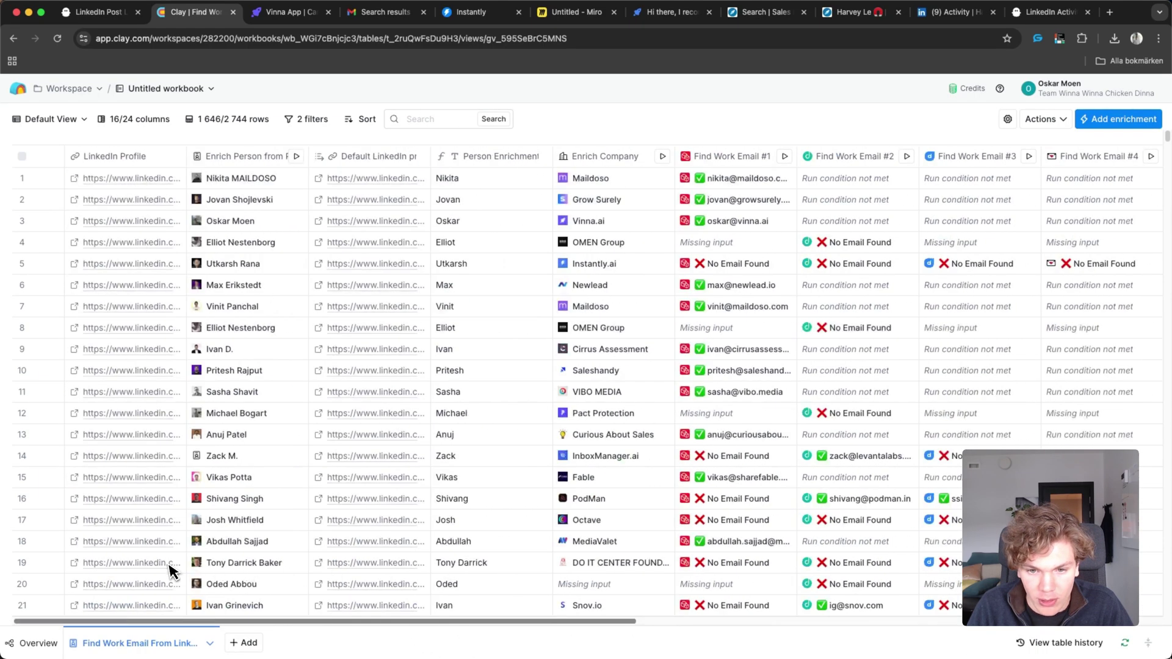
{"action": "scroll", "coordinate": [459, 378], "scroll_direction": "down", "scroll_amount": 20}
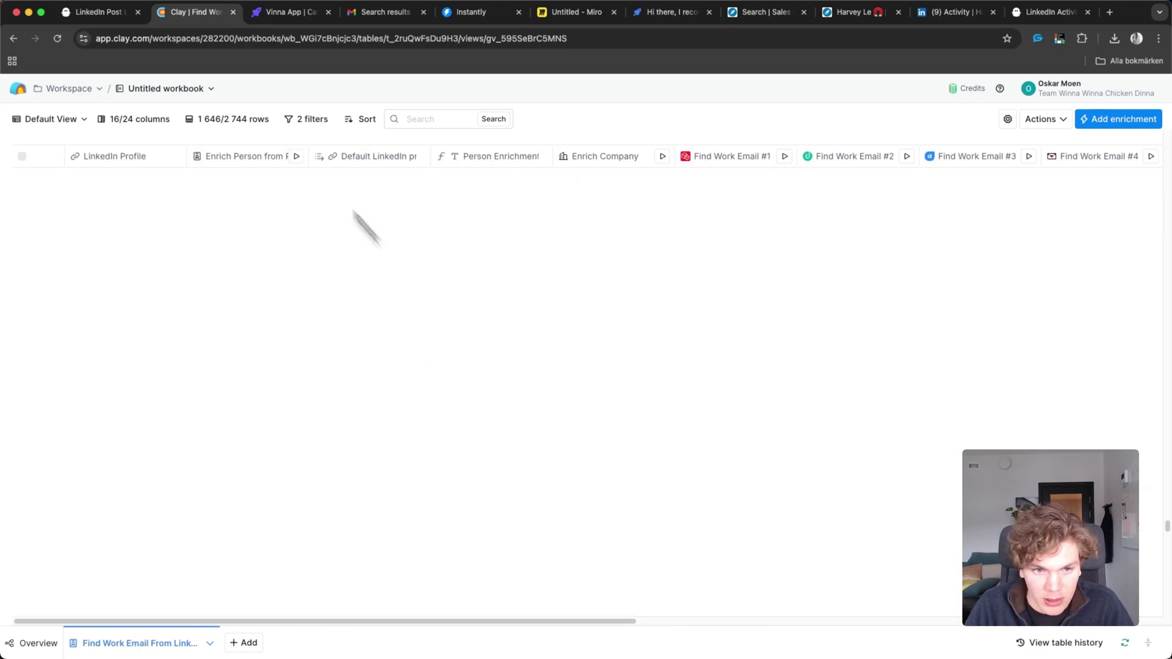
{"action": "left_click", "coordinate": [318, 125]}
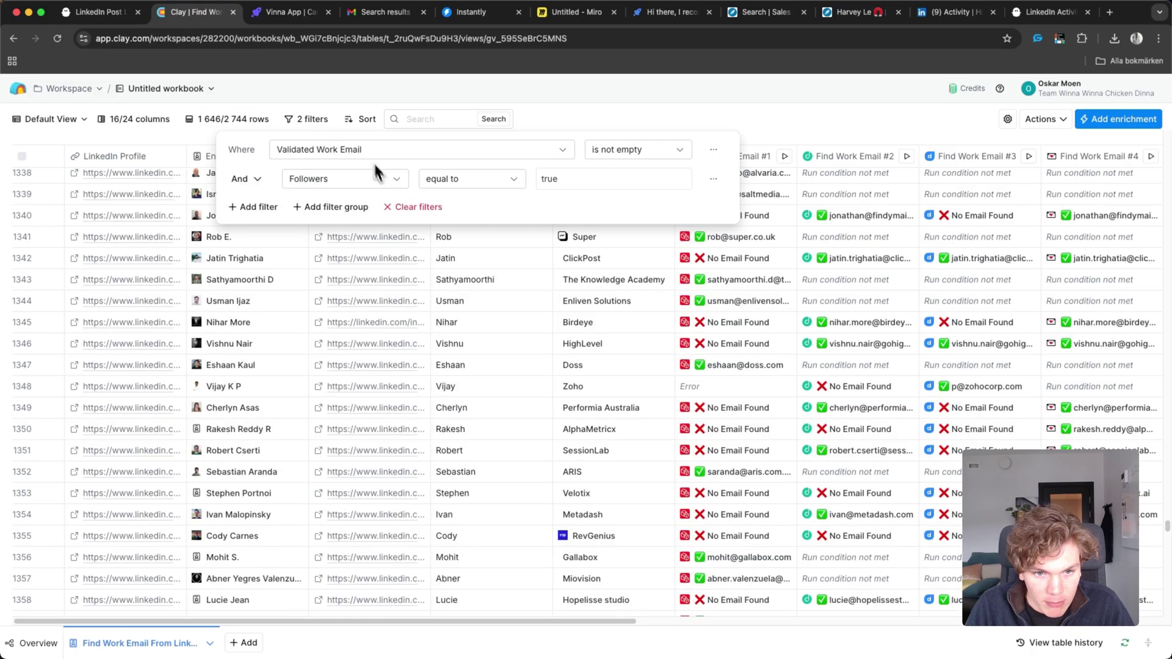
{"action": "left_click", "coordinate": [408, 203]}
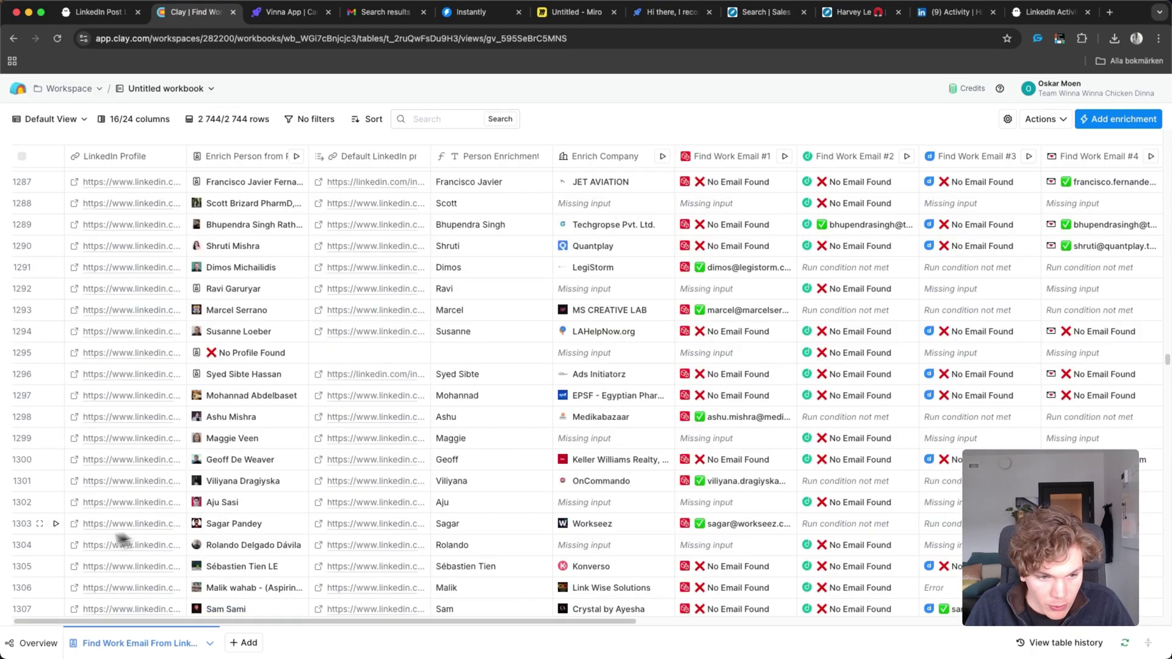
{"action": "right_click", "coordinate": [20, 528]}
{"action": "left_click", "coordinate": [59, 534]}
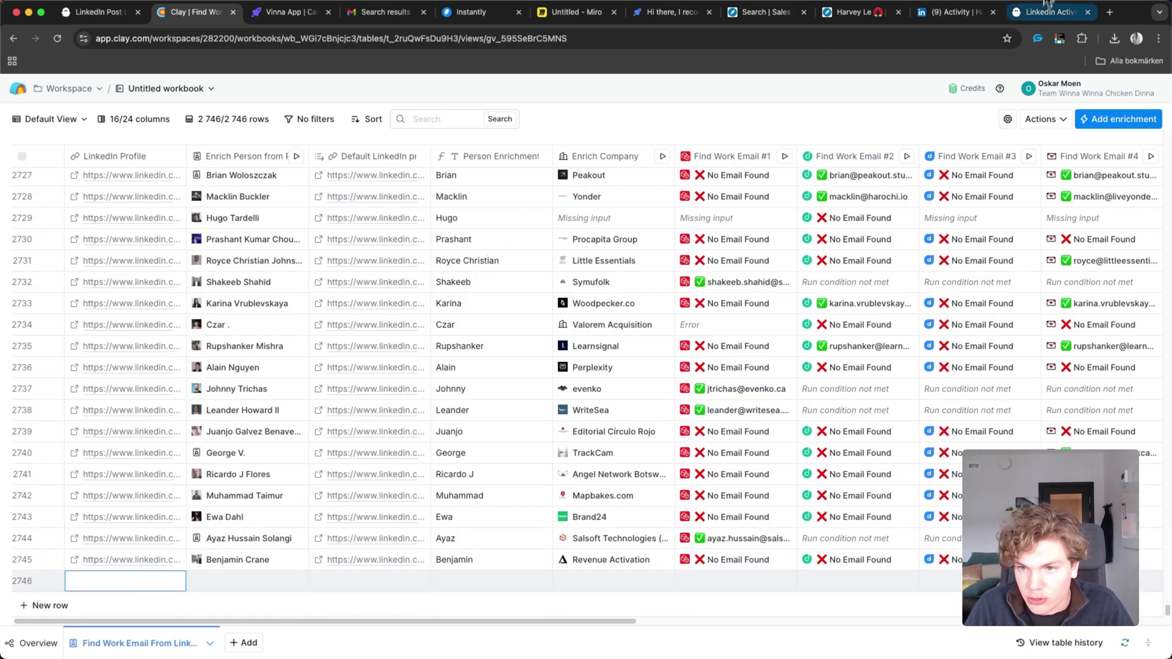
Copy the lead's main LinkedIn profile URL from their LinkedIn activity page
{"action": "left_click", "coordinate": [960, 14]}
{"action": "scroll", "coordinate": [580, 97], "scroll_direction": "up", "scroll_amount": 10}
{"action": "scroll", "coordinate": [574, 101], "scroll_direction": "up", "scroll_amount": 10}
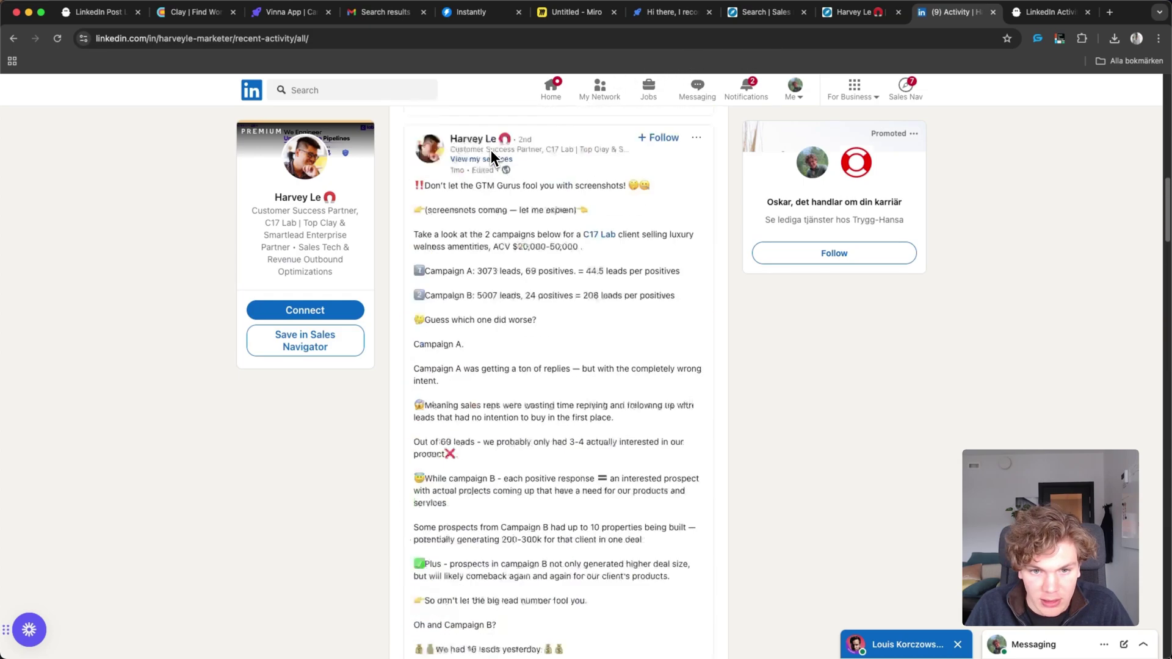
{"action": "scroll", "coordinate": [568, 104], "scroll_direction": "up", "scroll_amount": 10}
{"action": "left_click", "coordinate": [444, 40]}
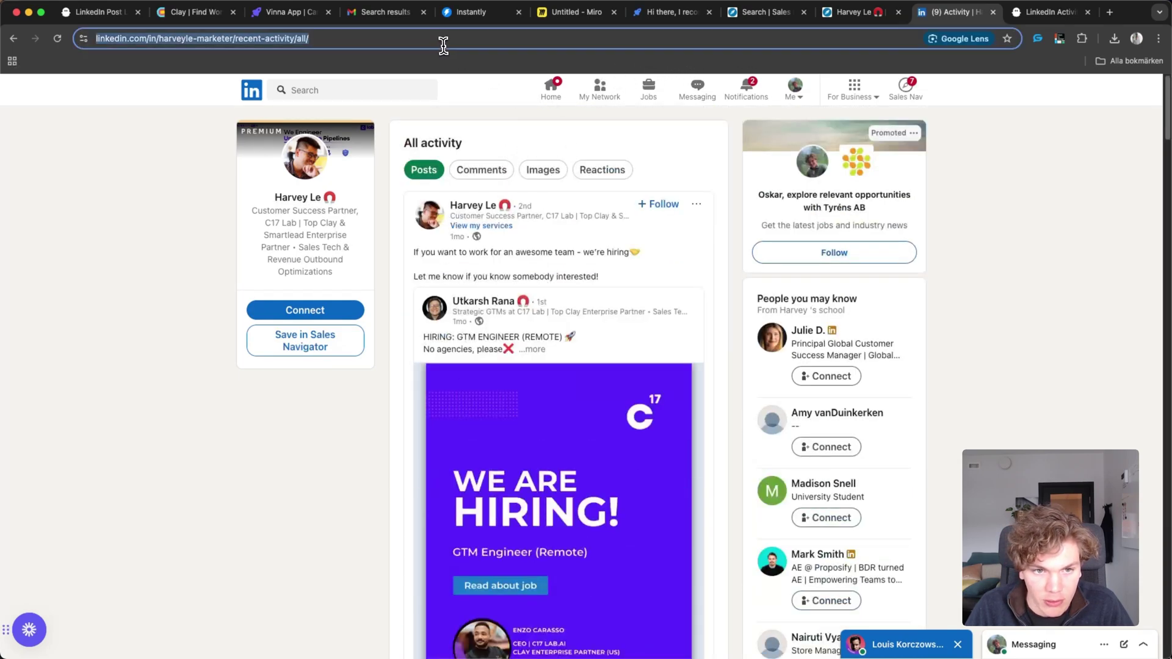
{"action": "left_click", "coordinate": [323, 197]}
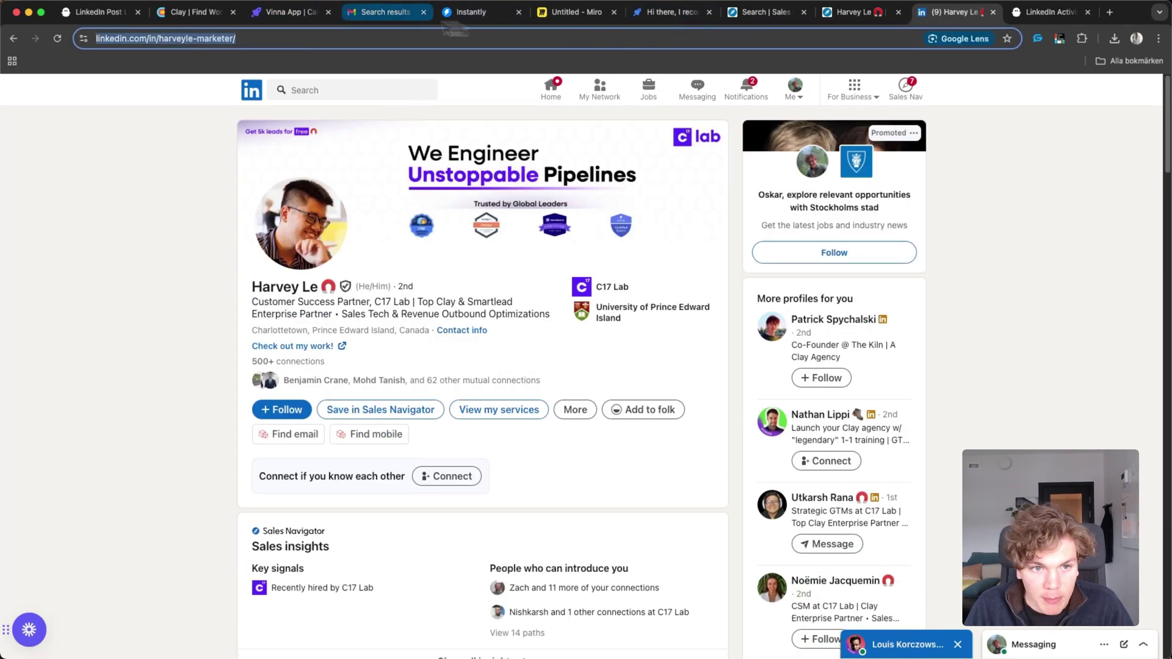
{"action": "left_click", "coordinate": [209, 14]}
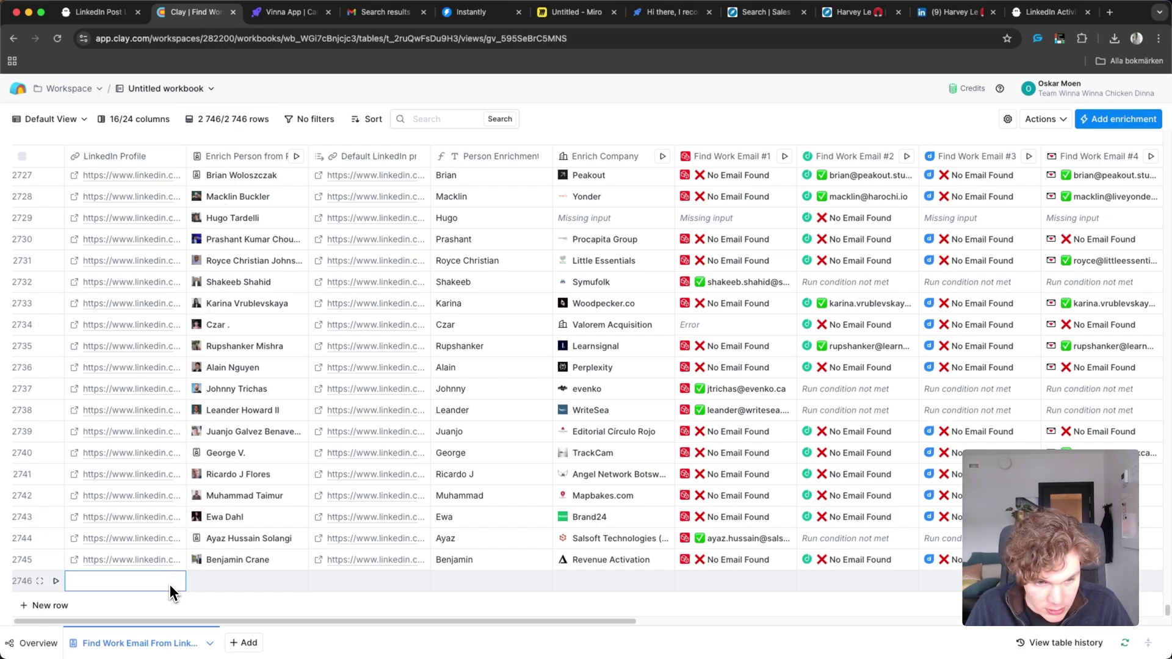
Paste the LinkedIn URL into row 2,746 and watch enrichment fill in a validated work email
{"action": "key", "text": "super+v"}
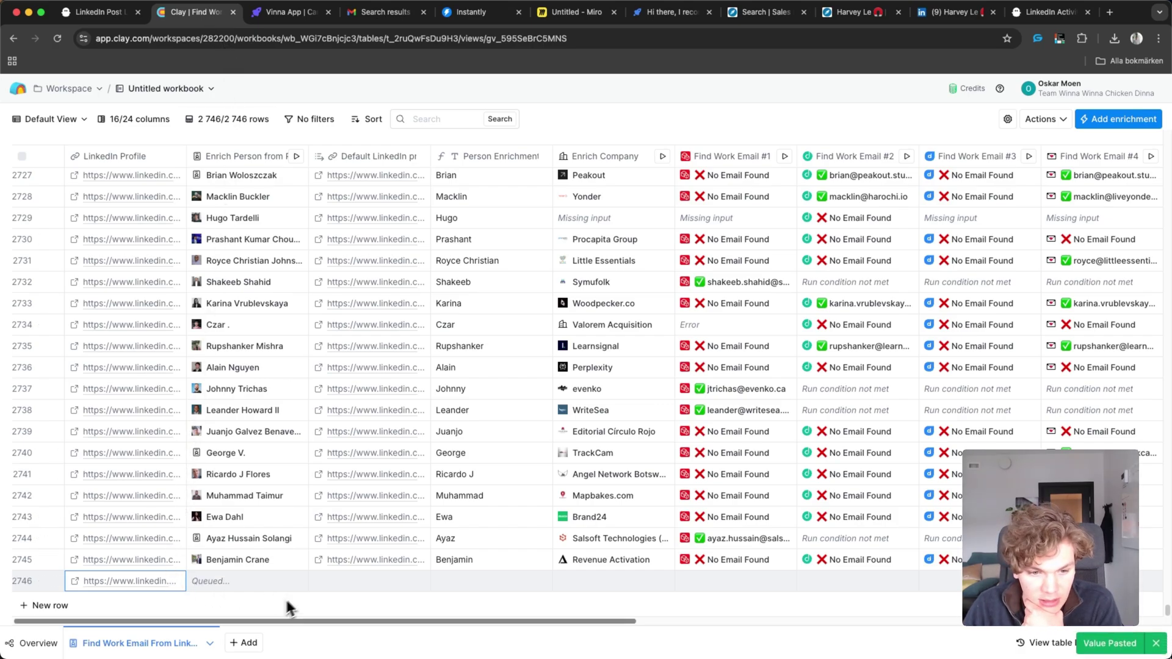
{"action": "scroll", "coordinate": [290, 613], "scroll_direction": "right", "scroll_amount": 1}
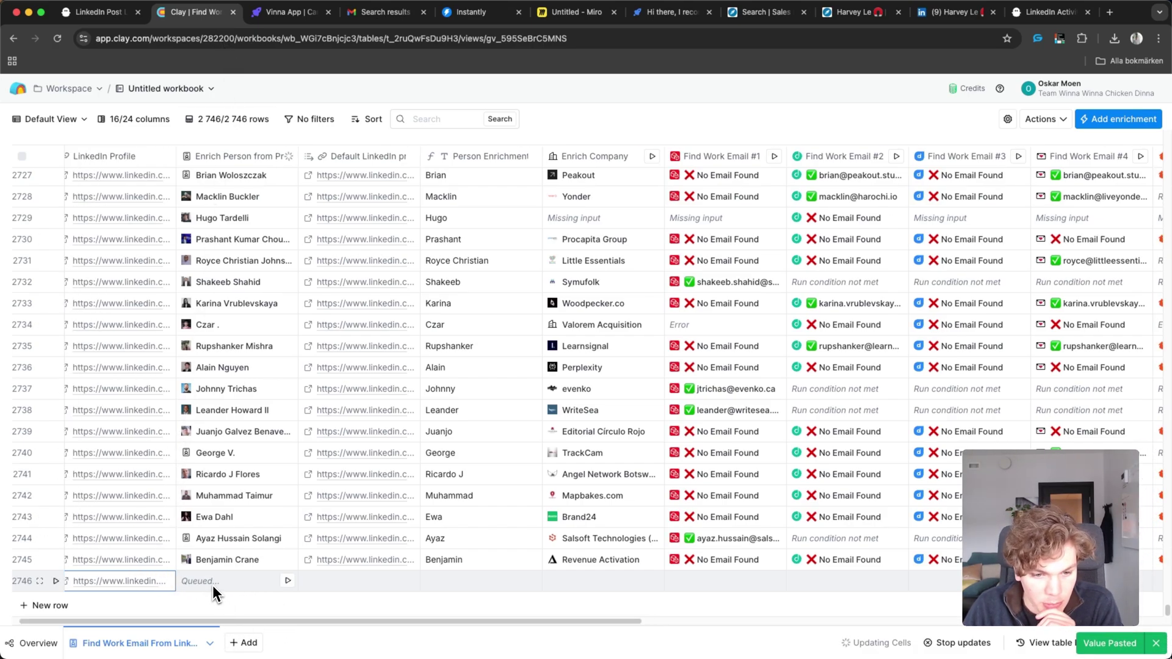
{"action": "scroll", "coordinate": [236, 583], "scroll_direction": "left", "scroll_amount": 1}
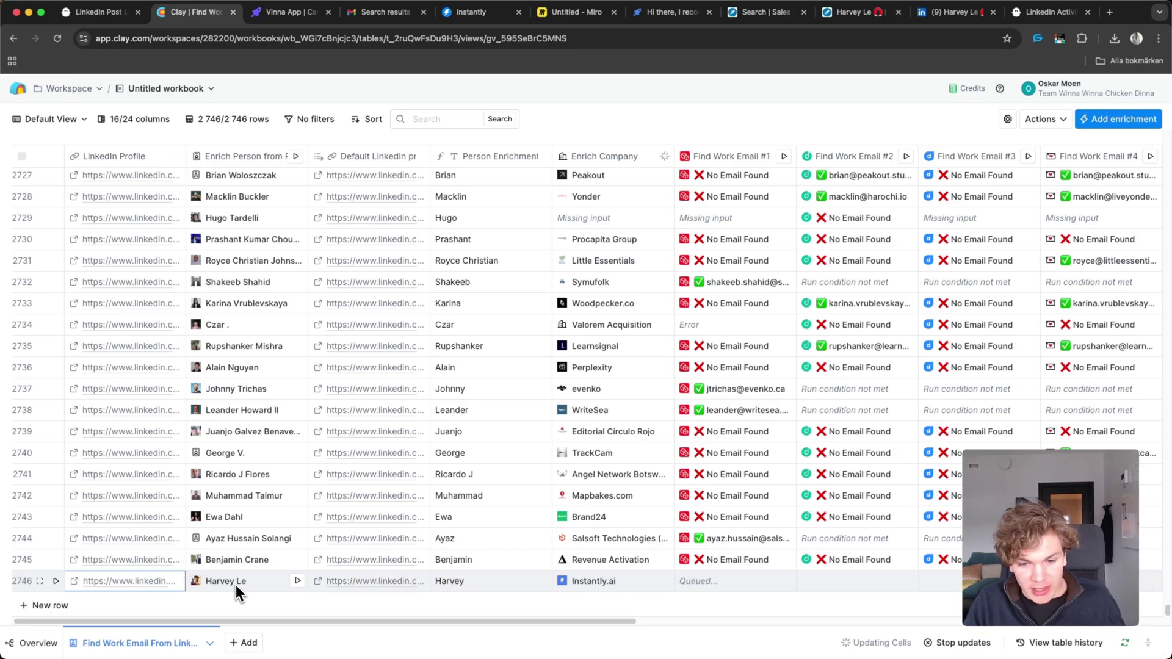
{"action": "scroll", "coordinate": [516, 621], "scroll_direction": "right", "scroll_amount": 5}
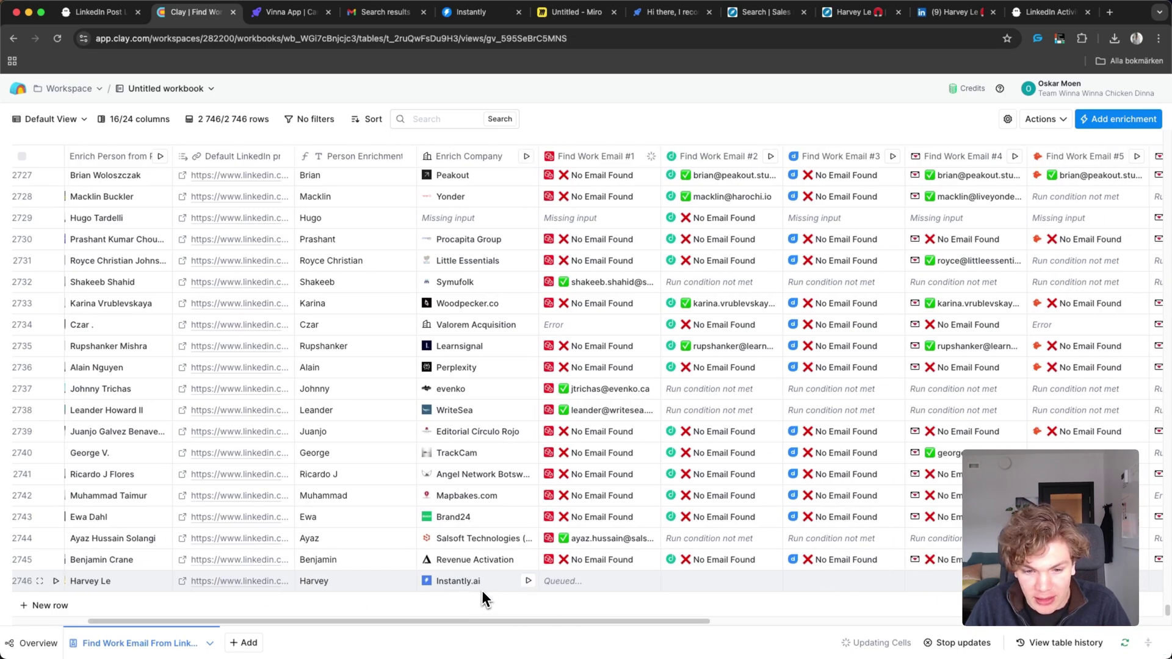
{"action": "scroll", "coordinate": [504, 617], "scroll_direction": "right", "scroll_amount": 2}
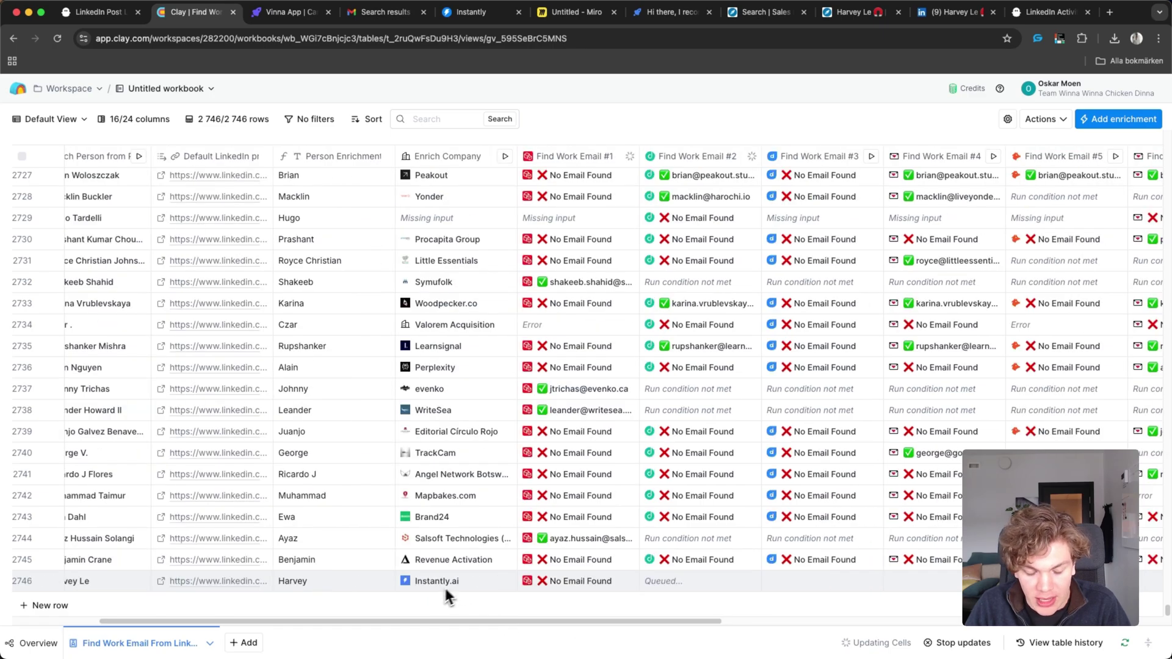
{"action": "left_click_drag", "start_coordinate": [442, 623], "coordinate": [601, 632]}
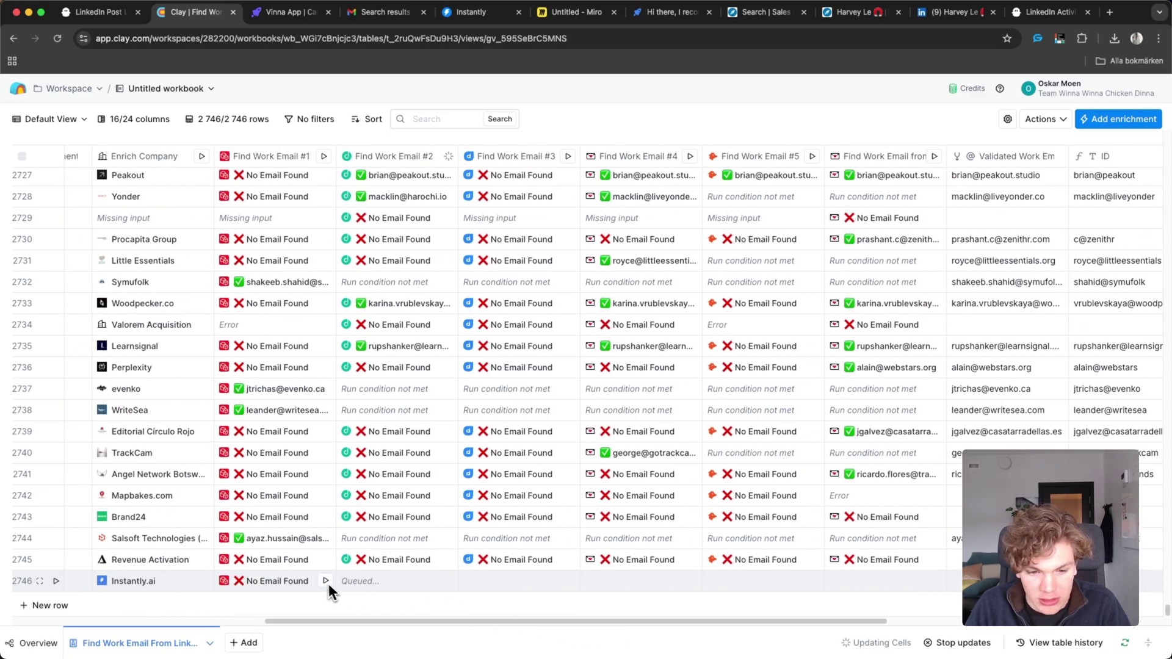
{"action": "left_click_drag", "start_coordinate": [397, 623], "coordinate": [149, 606]}
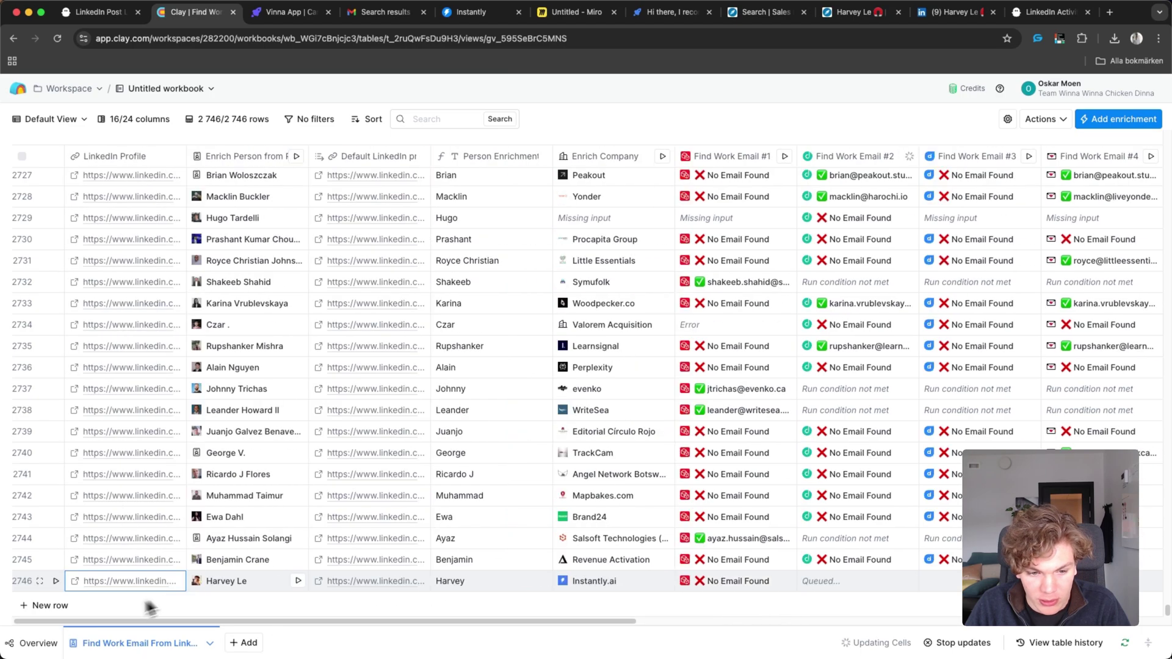
{"action": "left_click_drag", "start_coordinate": [402, 623], "coordinate": [648, 624]}
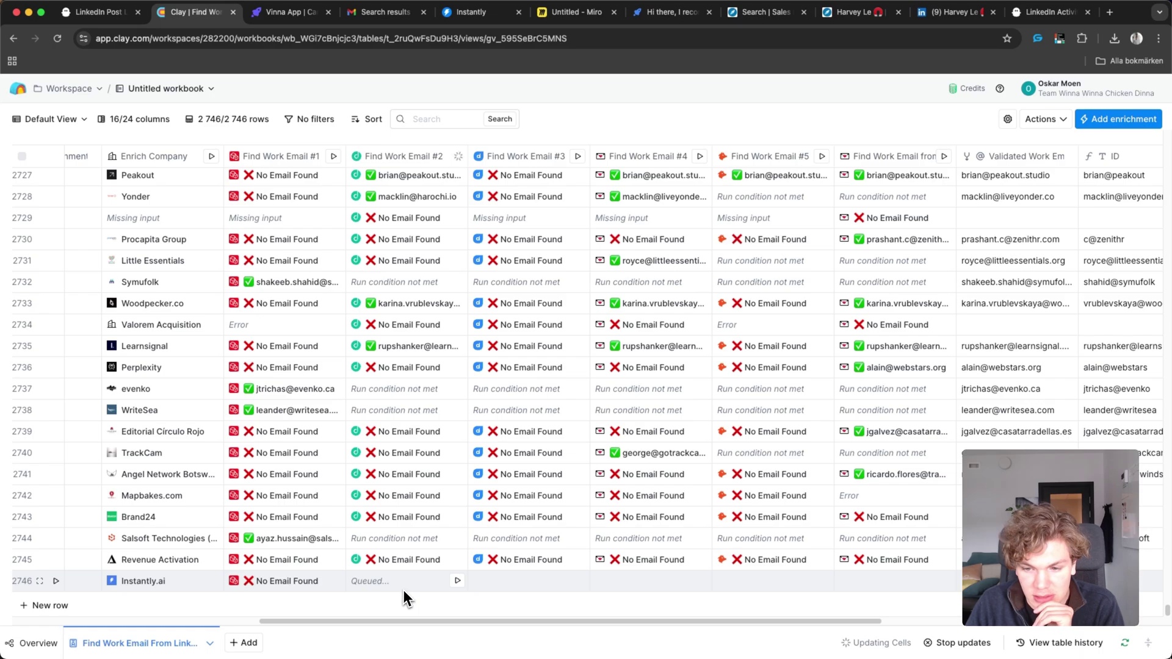
{"action": "left_click_drag", "start_coordinate": [390, 621], "coordinate": [555, 621]}
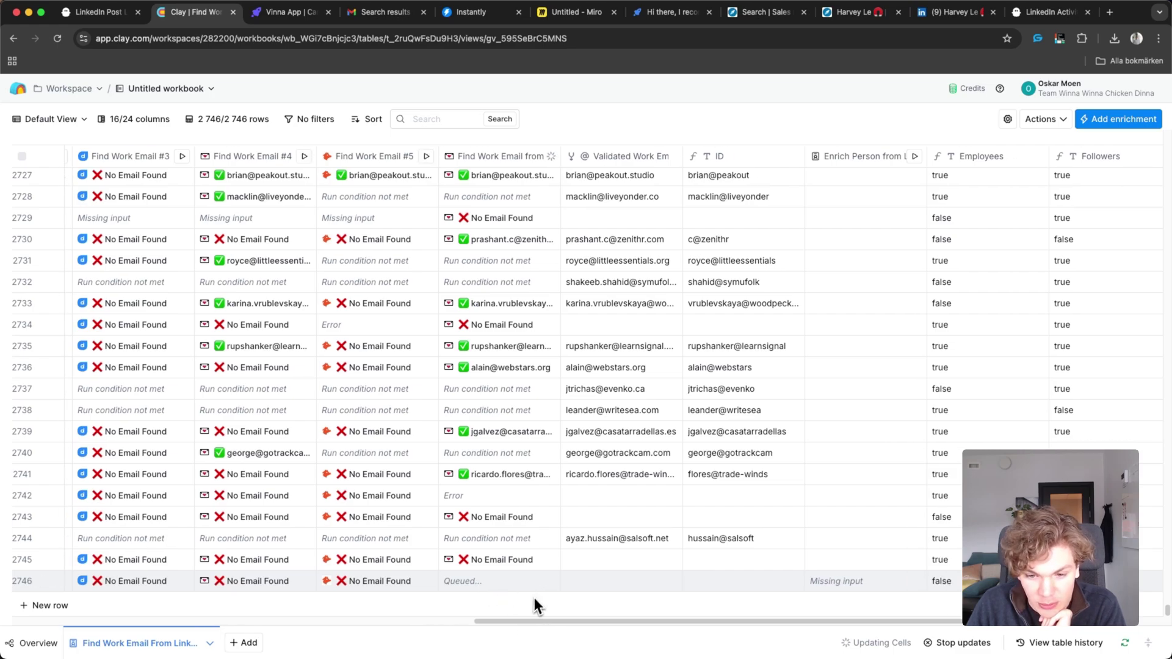
{"action": "left_click_drag", "start_coordinate": [559, 622], "coordinate": [579, 621]}
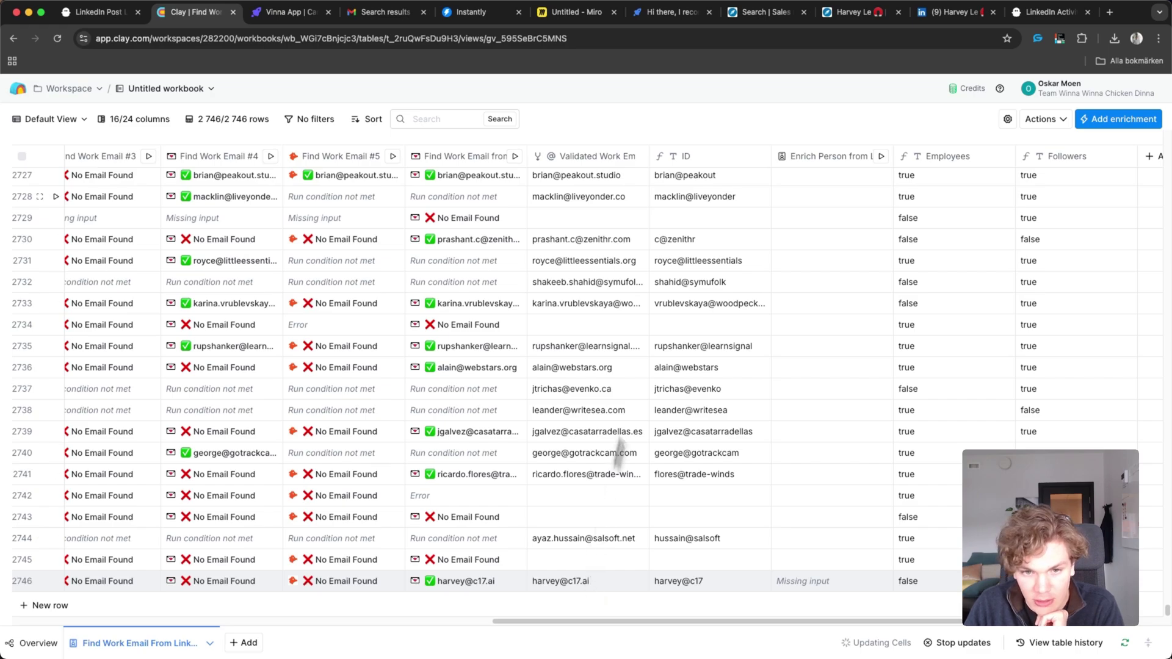
{"action": "scroll", "coordinate": [591, 635], "scroll_direction": "left", "scroll_amount": 15}
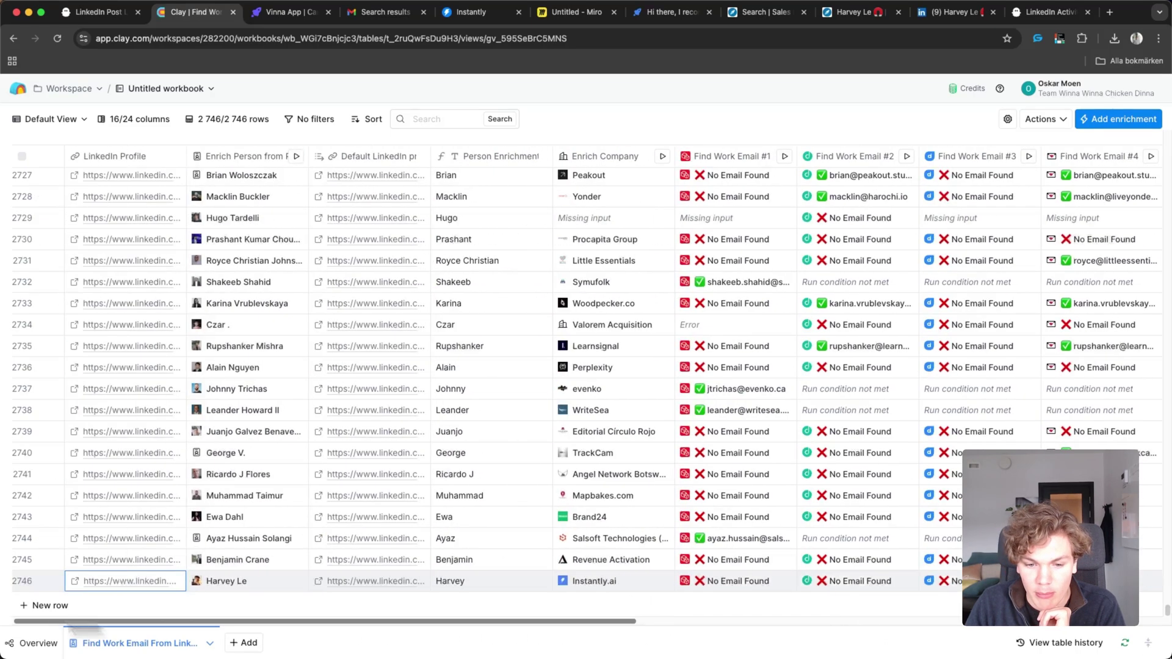
{"action": "mouse_move", "coordinate": [854, 474]}
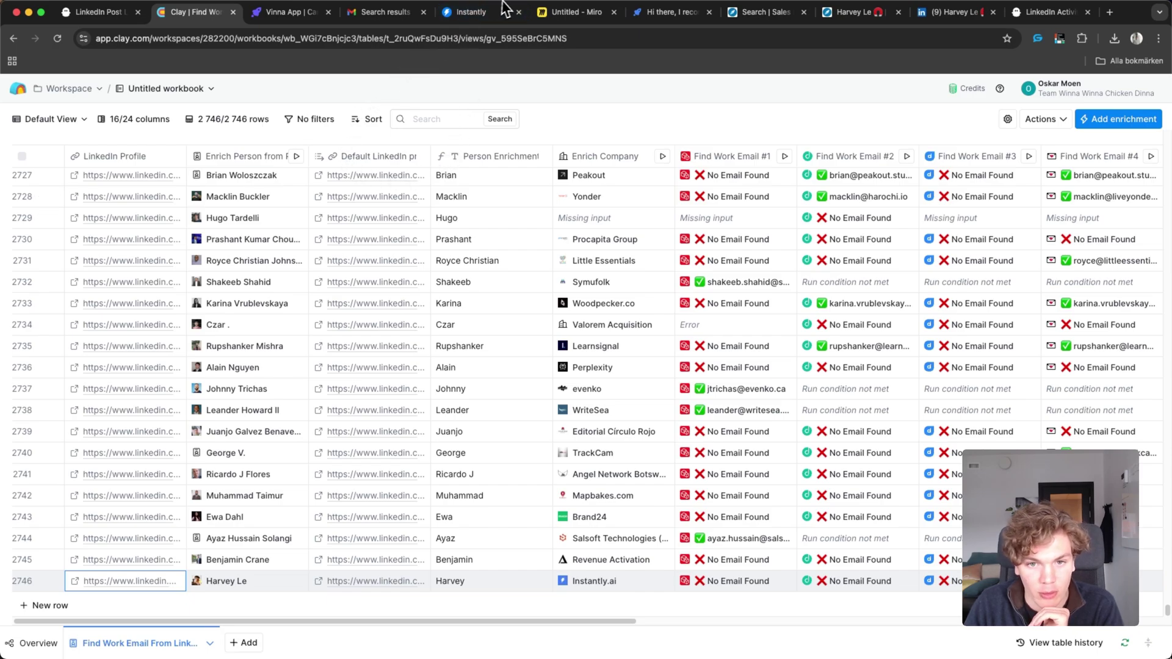
Review Miro's step 5 video page, then open Vinna's 1.2X speed campaign video projects
{"action": "left_click", "coordinate": [572, 12]}
{"action": "scroll", "coordinate": [657, 280], "scroll_direction": "down", "scroll_amount": 5}
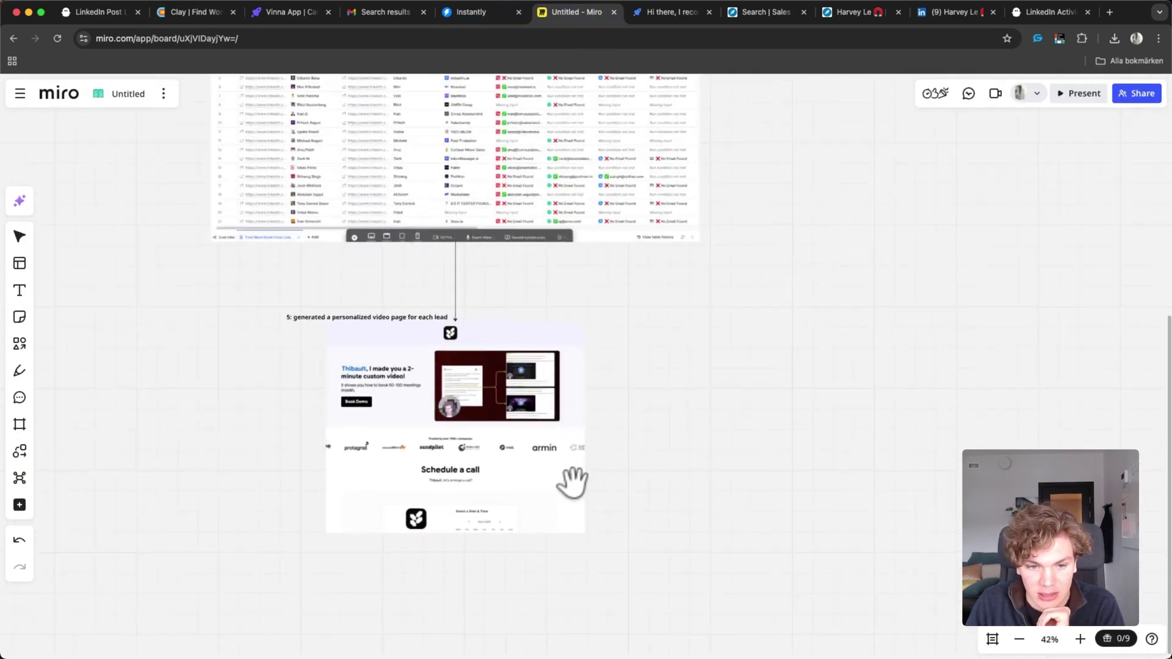
{"action": "scroll", "coordinate": [706, 482], "scroll_direction": "down", "scroll_amount": 3}
{"action": "scroll", "coordinate": [662, 340], "scroll_direction": "up", "scroll_amount": 2}
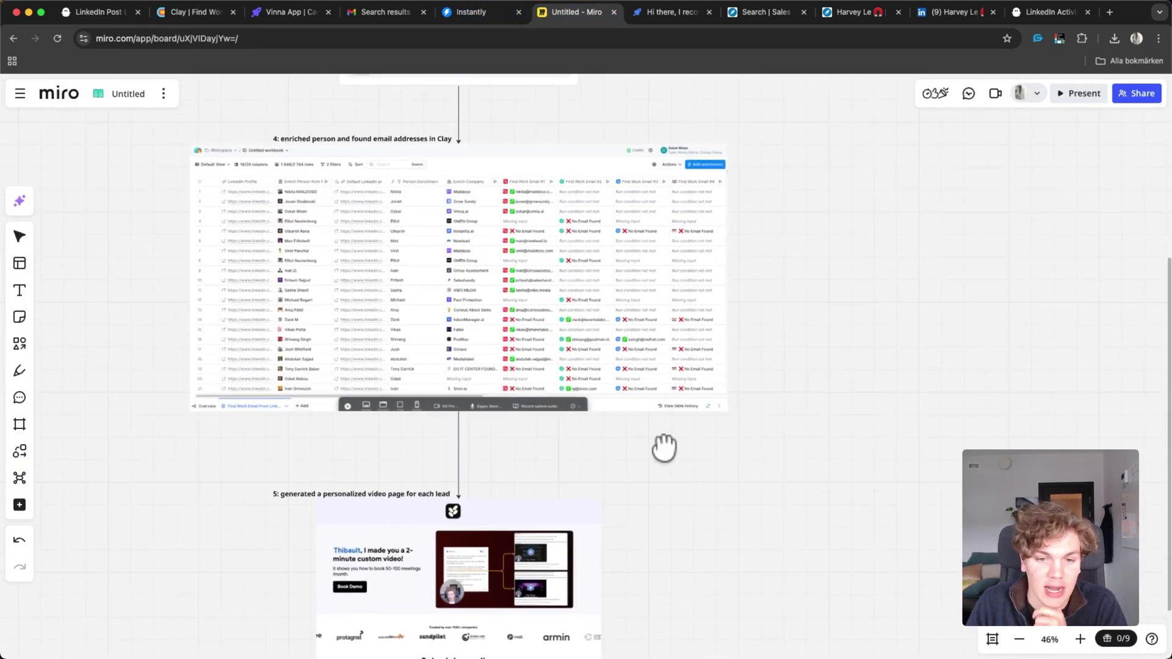
{"action": "scroll", "coordinate": [662, 442], "scroll_direction": "down", "scroll_amount": 5}
{"action": "scroll", "coordinate": [635, 348], "scroll_direction": "down", "scroll_amount": 1}
{"action": "scroll", "coordinate": [628, 327], "scroll_direction": "up", "scroll_amount": 5, "text": "ctrl"}
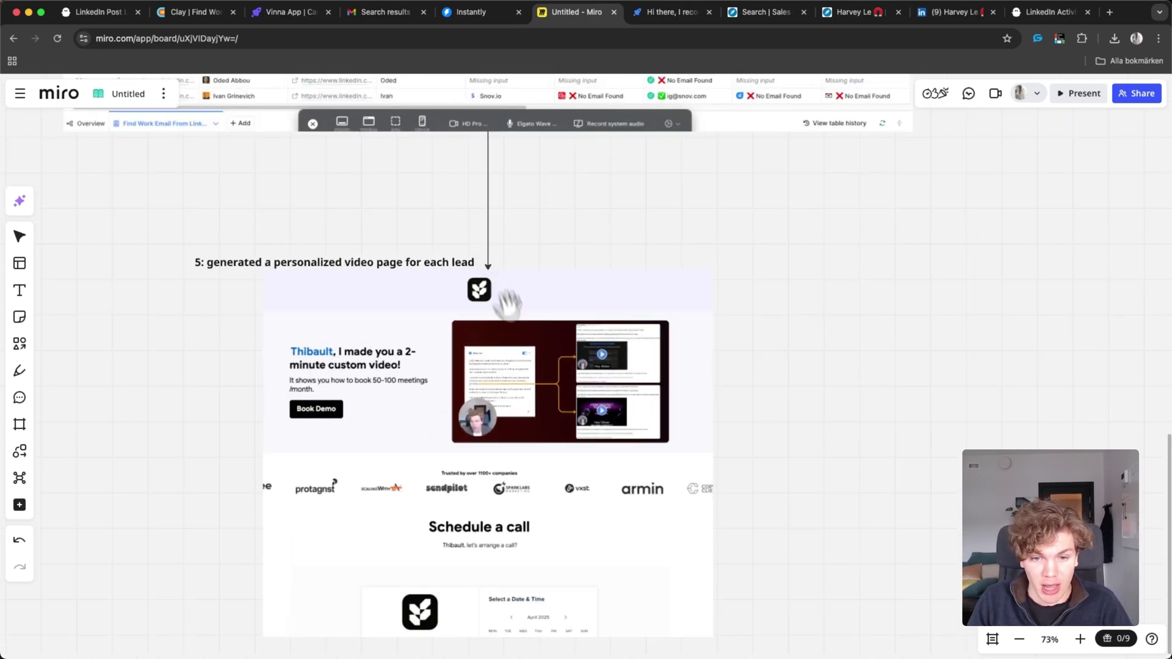
{"action": "scroll", "coordinate": [532, 254], "scroll_direction": "down", "scroll_amount": 2}
{"action": "scroll", "coordinate": [533, 253], "scroll_direction": "up", "scroll_amount": 1, "text": "ctrl"}
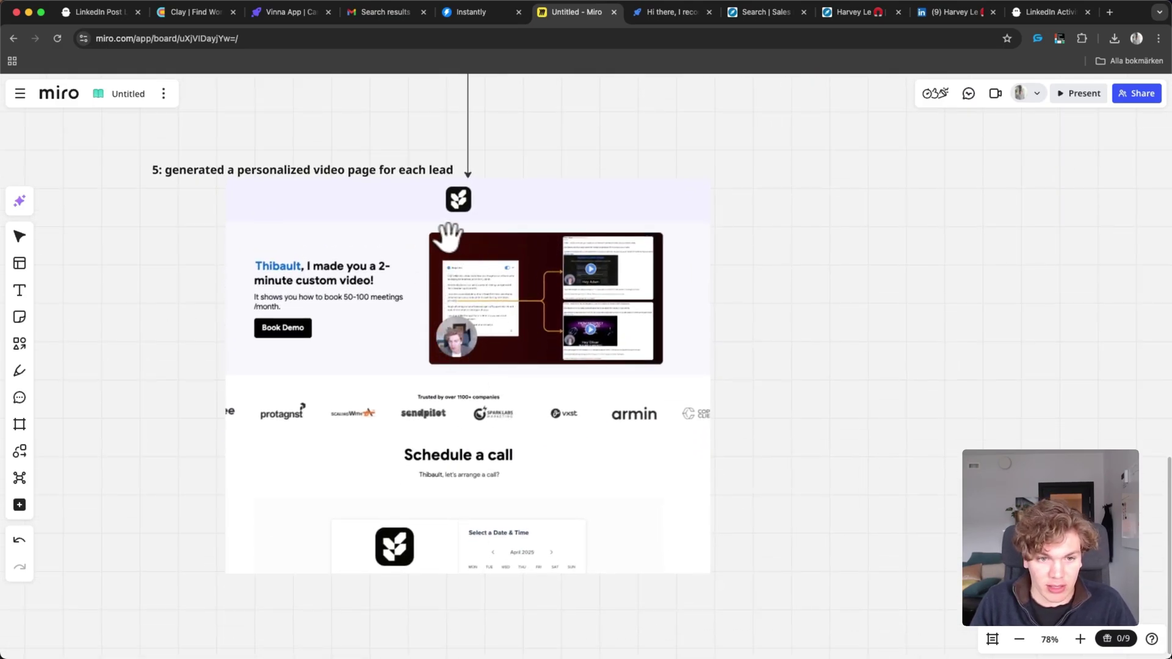
{"action": "scroll", "coordinate": [499, 263], "scroll_direction": "right", "scroll_amount": 2}
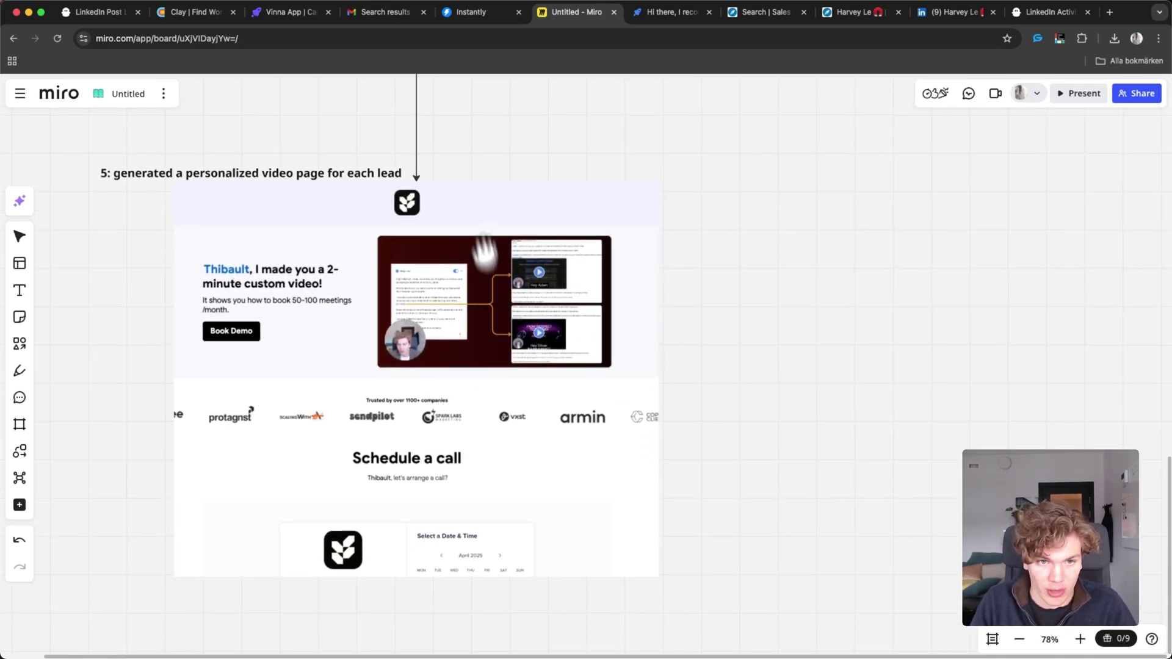
{"action": "left_click", "coordinate": [288, 12]}
{"action": "left_click", "coordinate": [464, 227]}
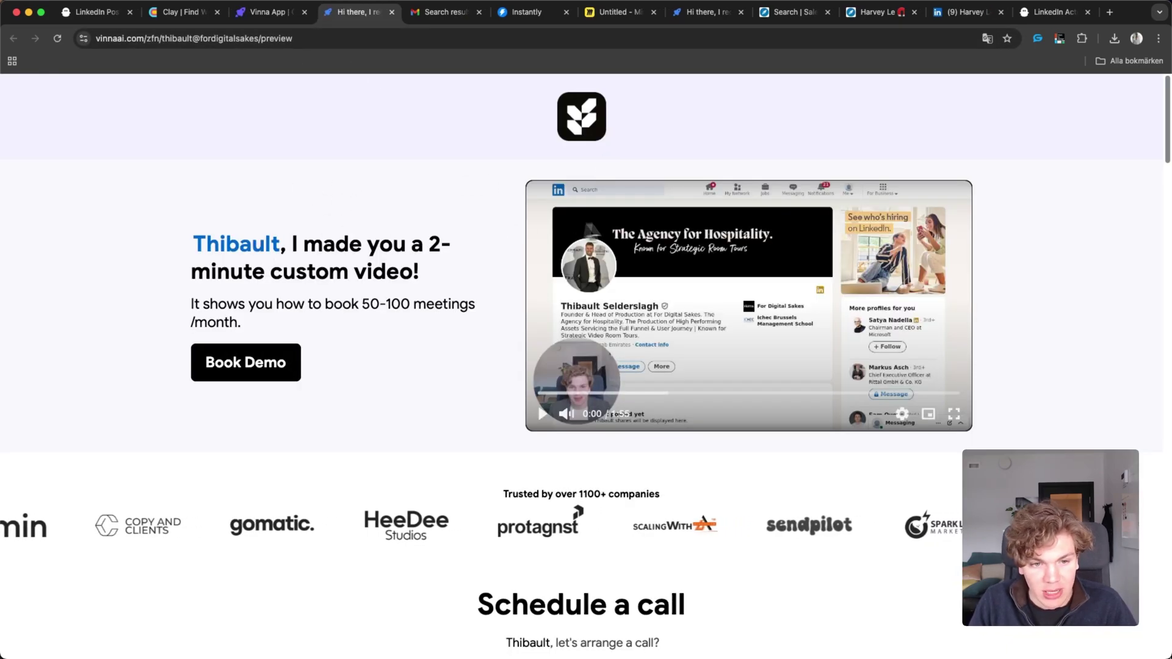
Compare the personalised first-name headlines across three leads' landing page previews
{"action": "double_click", "coordinate": [236, 244]}
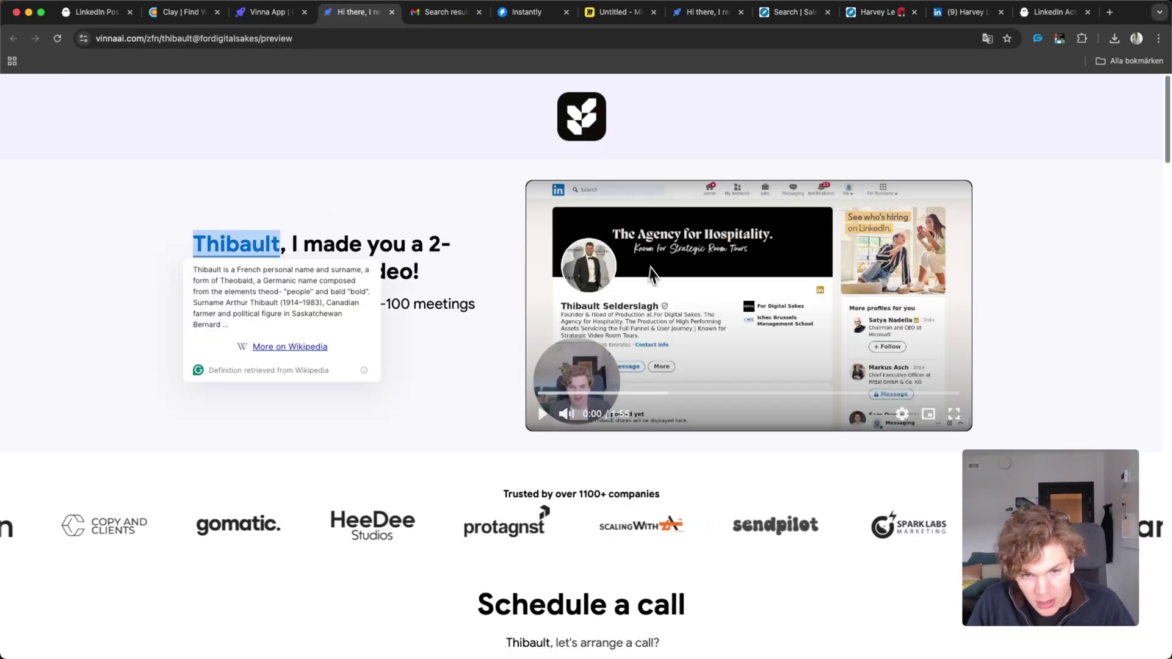
{"action": "left_click", "coordinate": [280, 14]}
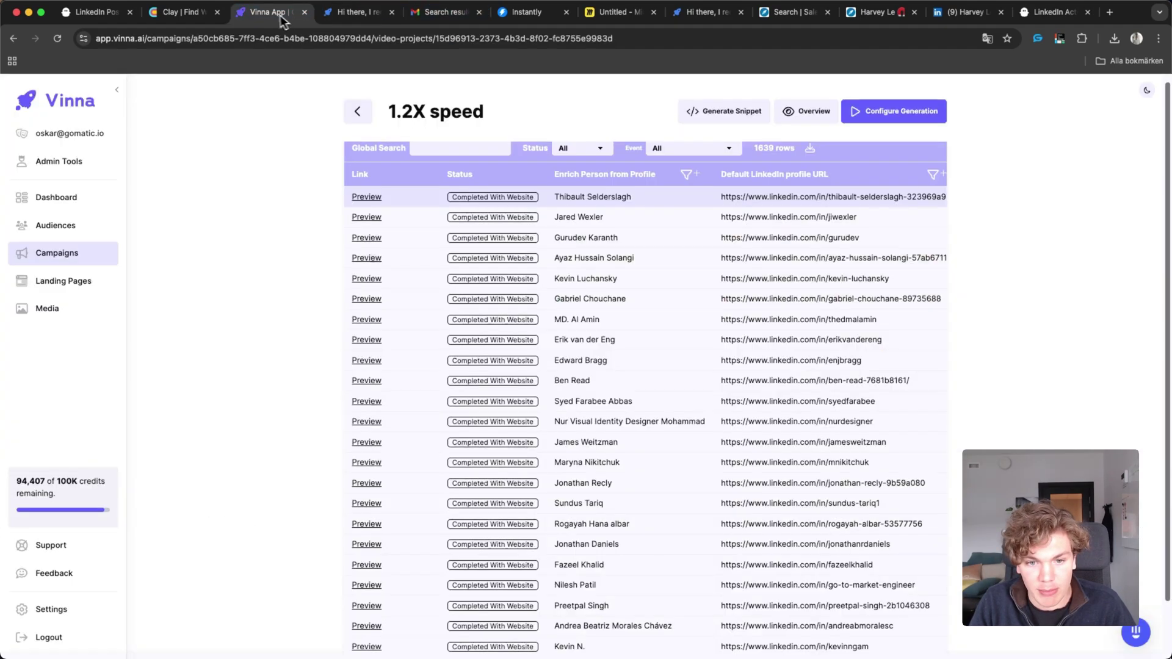
{"action": "scroll", "coordinate": [450, 267], "scroll_direction": "down", "scroll_amount": 1}
{"action": "left_click", "coordinate": [361, 236]}
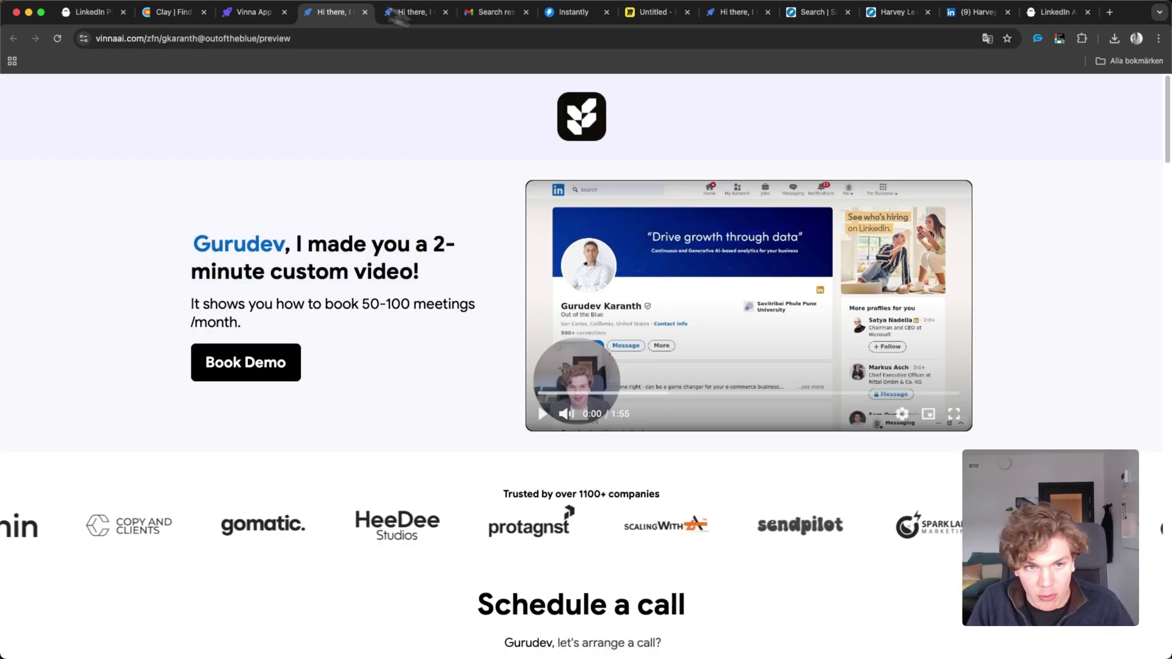
{"action": "left_click", "coordinate": [262, 13]}
{"action": "scroll", "coordinate": [419, 215], "scroll_direction": "down", "scroll_amount": 2}
{"action": "left_click", "coordinate": [366, 256]}
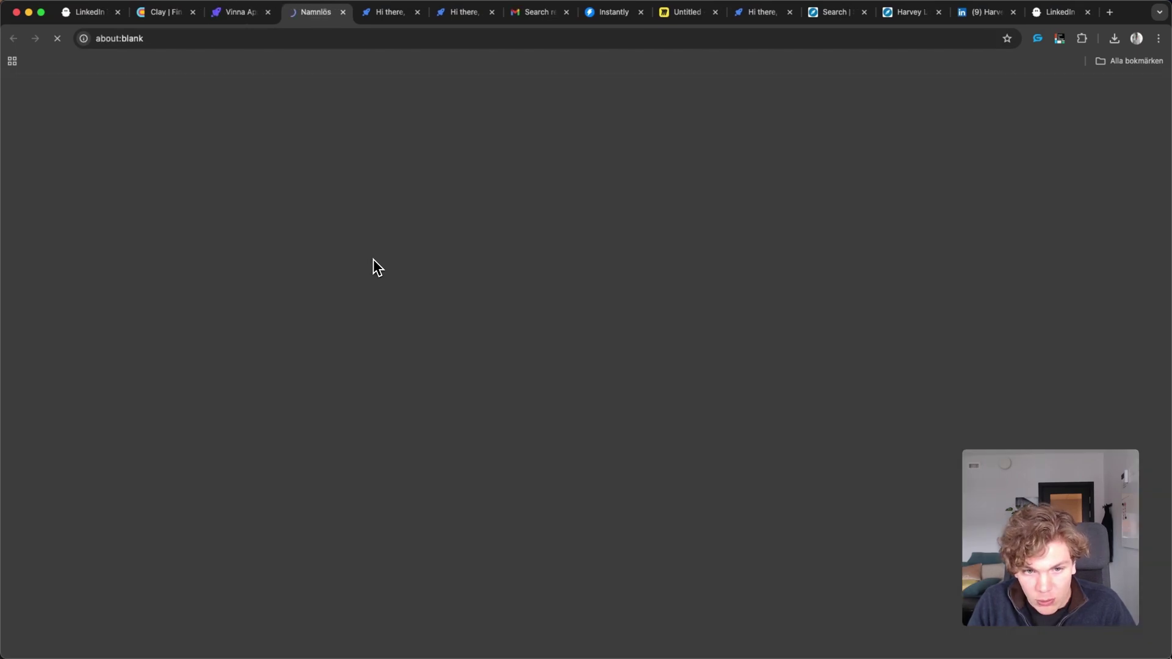
{"action": "double_click", "coordinate": [217, 242]}
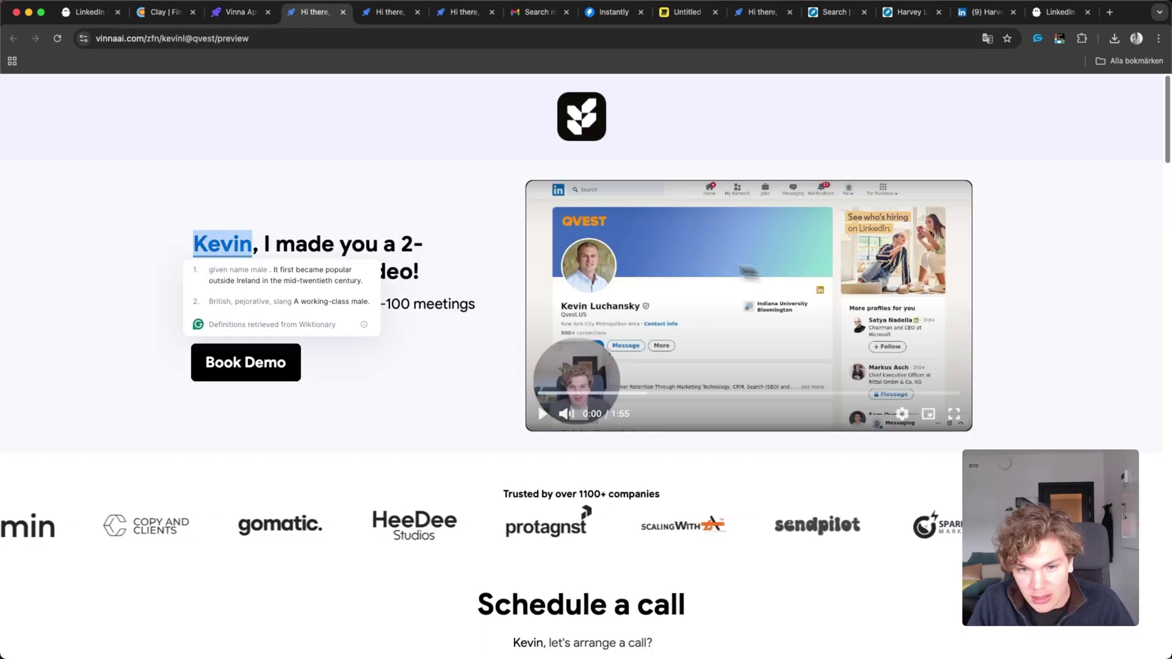
{"action": "left_click", "coordinate": [419, 166]}
Scroll through one landing page's hero video, logos and Schedule a call calendar
{"action": "left_click", "coordinate": [417, 12]}
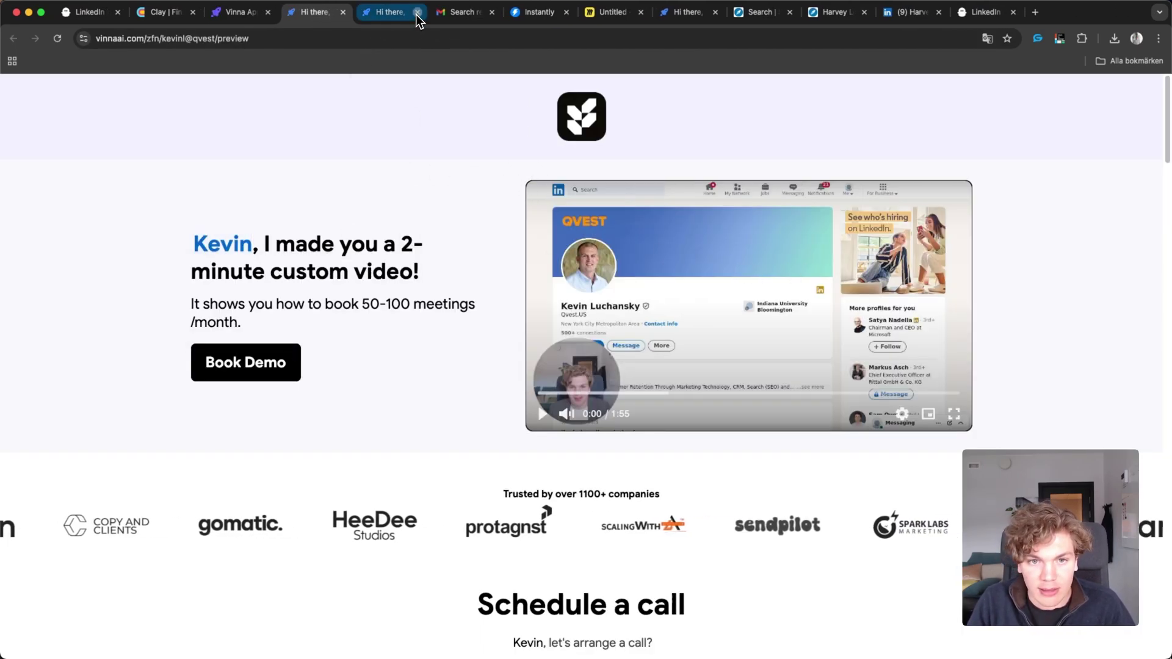
{"action": "scroll", "coordinate": [476, 232], "scroll_direction": "down", "scroll_amount": 2}
{"action": "scroll", "coordinate": [489, 269], "scroll_direction": "down", "scroll_amount": 2}
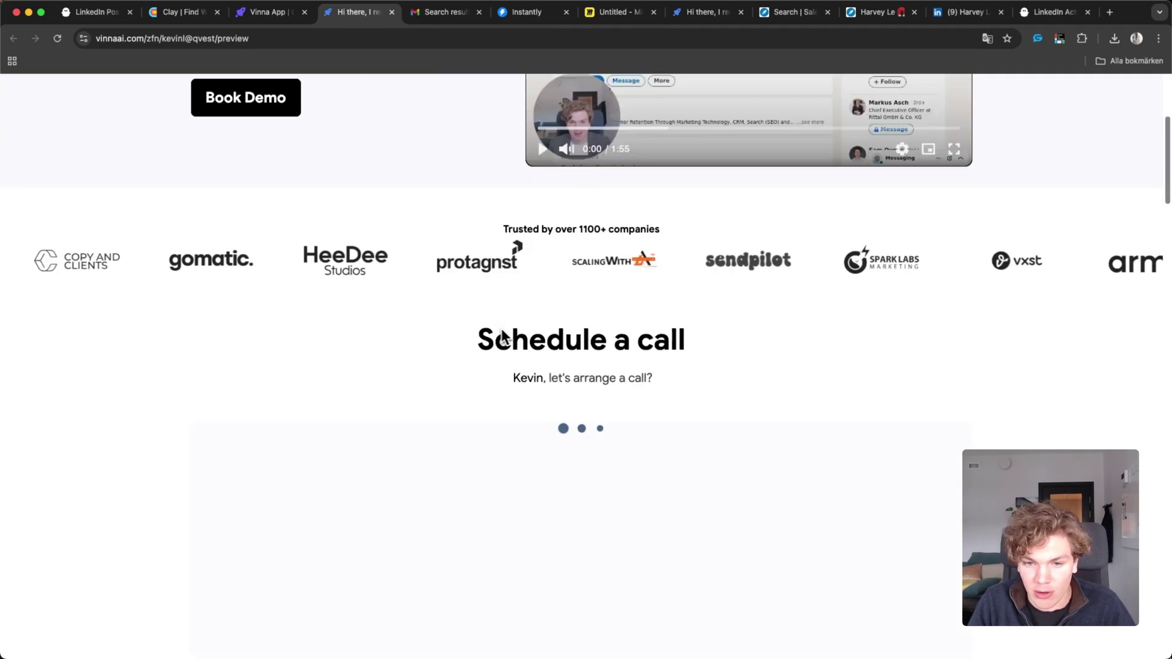
{"action": "scroll", "coordinate": [888, 296], "scroll_direction": "down", "scroll_amount": 4}
{"action": "scroll", "coordinate": [988, 305], "scroll_direction": "up", "scroll_amount": 4}
{"action": "scroll", "coordinate": [915, 342], "scroll_direction": "up", "scroll_amount": 4}
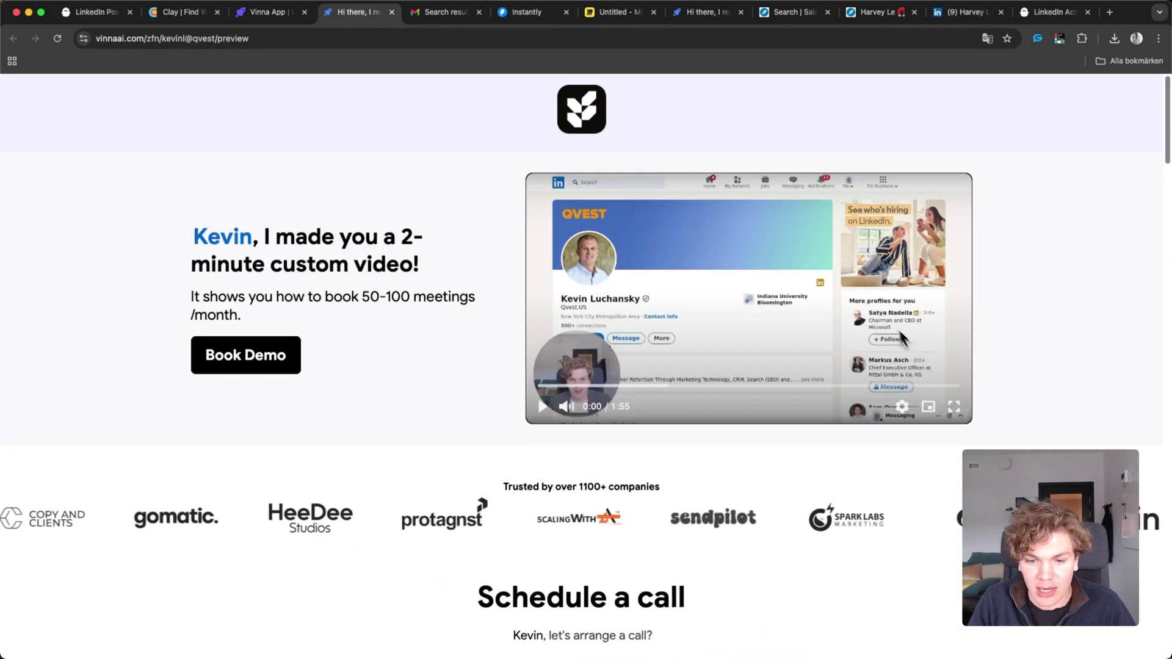
{"action": "scroll", "coordinate": [855, 366], "scroll_direction": "down", "scroll_amount": 2}
{"action": "scroll", "coordinate": [848, 375], "scroll_direction": "down", "scroll_amount": 1}
{"action": "scroll", "coordinate": [974, 397], "scroll_direction": "down", "scroll_amount": 1}
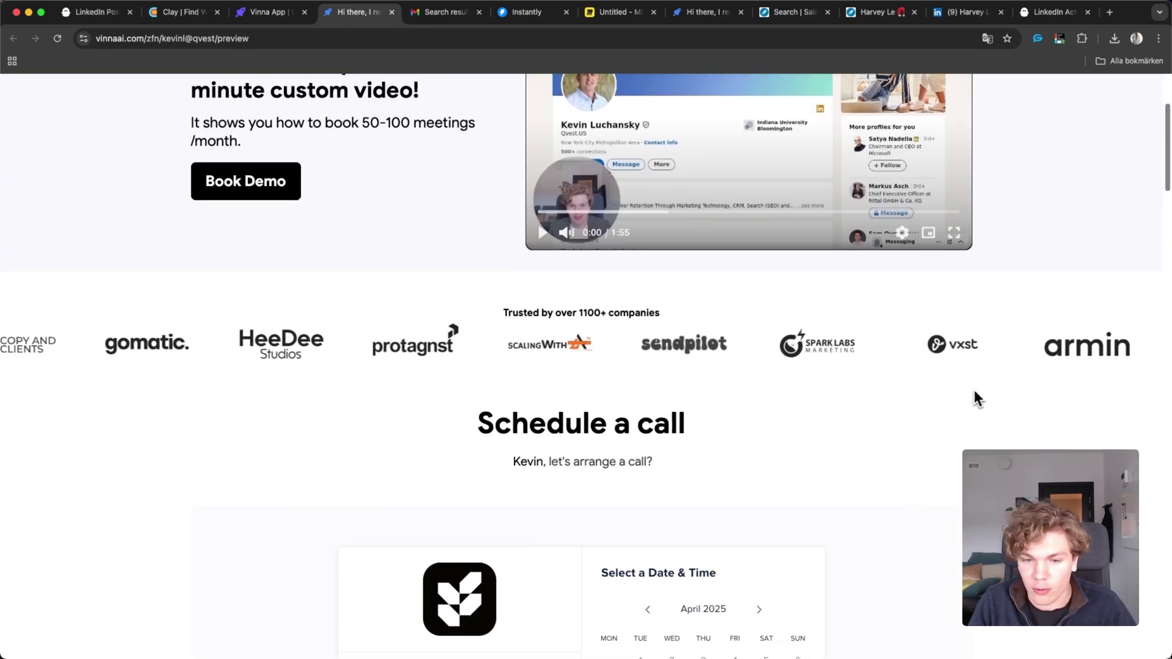
{"action": "scroll", "coordinate": [903, 409], "scroll_direction": "down", "scroll_amount": 3}
{"action": "scroll", "coordinate": [696, 375], "scroll_direction": "up", "scroll_amount": 4}
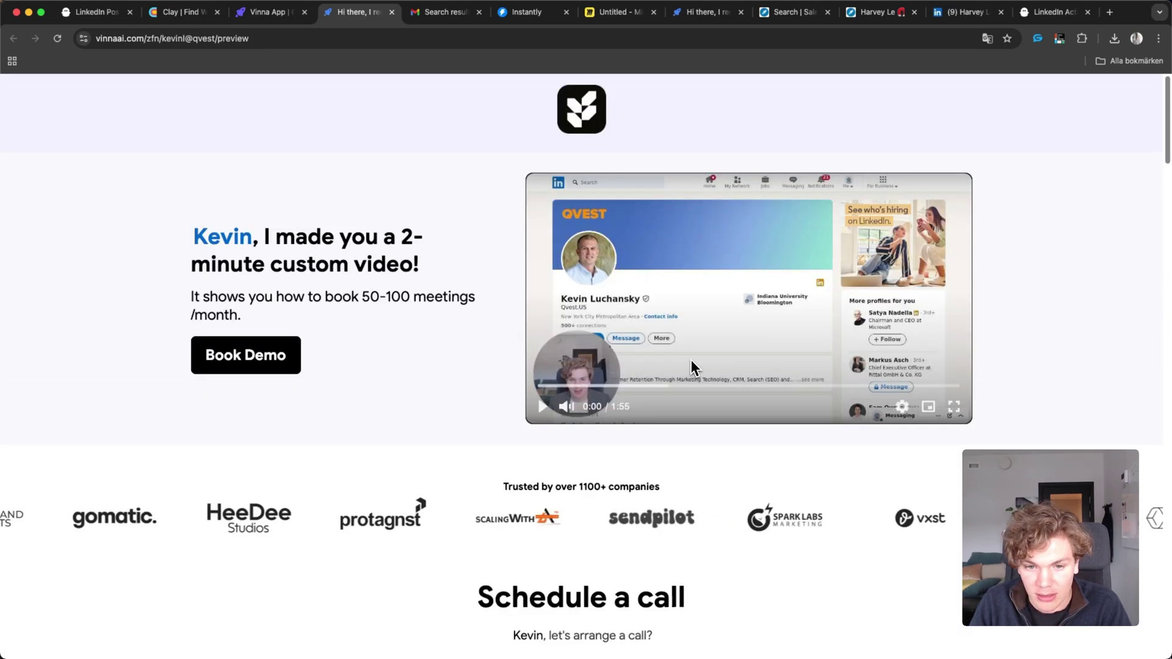
{"action": "scroll", "coordinate": [763, 406], "scroll_direction": "down", "scroll_amount": 2}
{"action": "scroll", "coordinate": [842, 430], "scroll_direction": "up", "scroll_amount": 2}
{"action": "scroll", "coordinate": [854, 421], "scroll_direction": "down", "scroll_amount": 1}
{"action": "scroll", "coordinate": [745, 241], "scroll_direction": "down", "scroll_amount": 5}
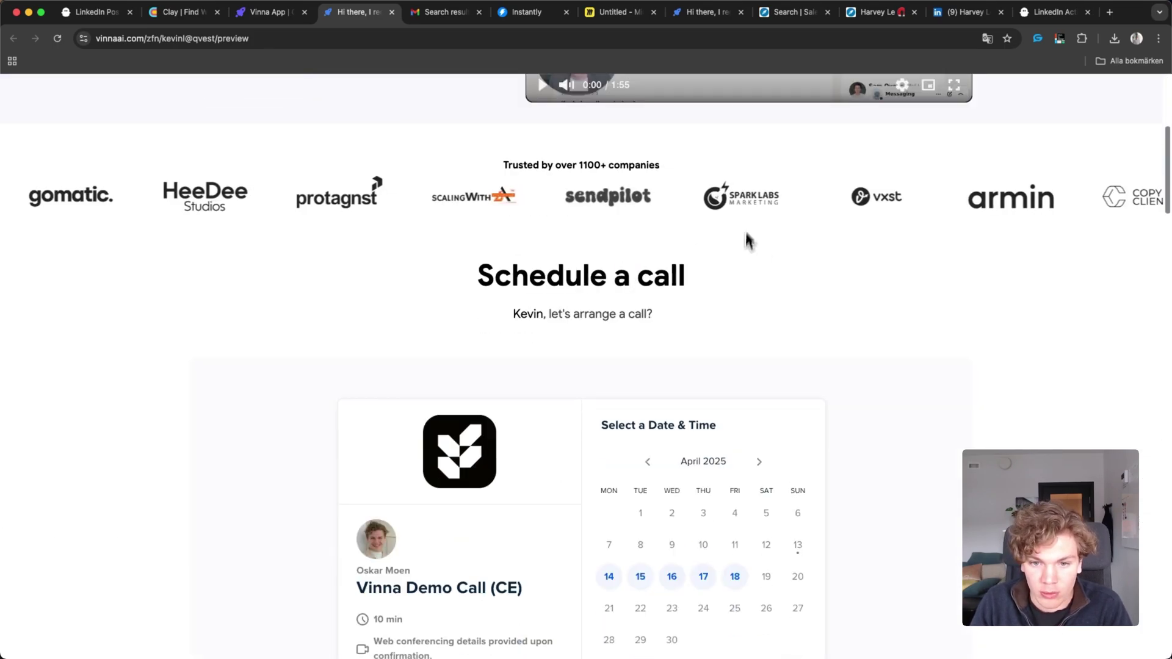
{"action": "scroll", "coordinate": [774, 248], "scroll_direction": "up", "scroll_amount": 1}
{"action": "scroll", "coordinate": [642, 226], "scroll_direction": "up", "scroll_amount": 4}
{"action": "scroll", "coordinate": [643, 226], "scroll_direction": "up", "scroll_amount": 1}
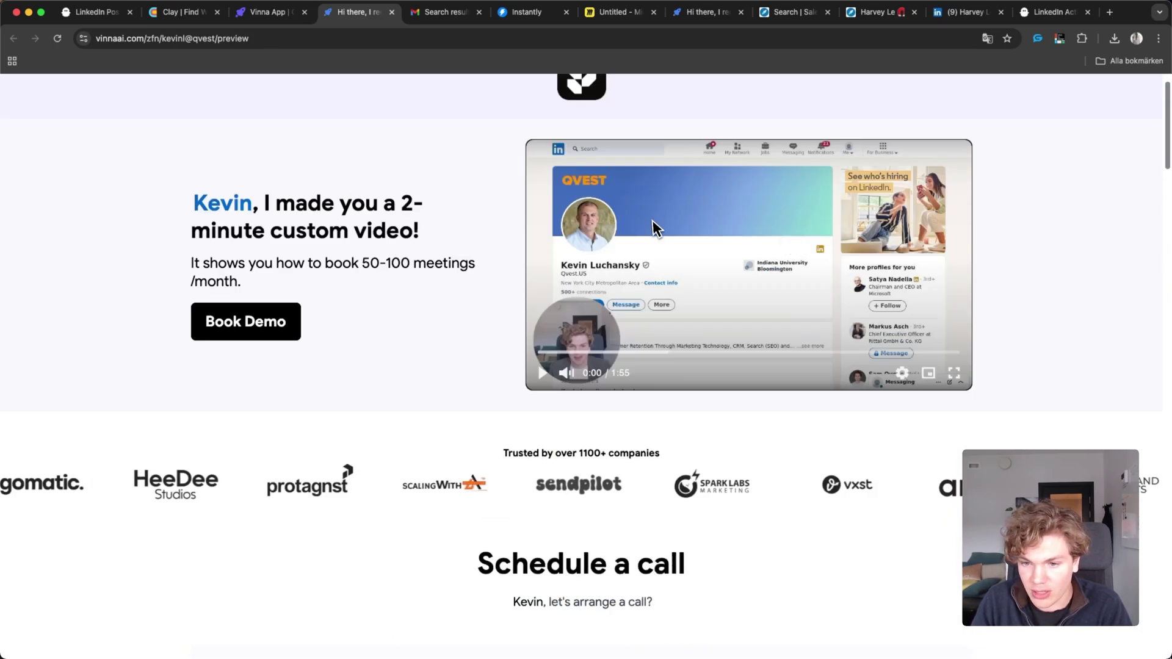
{"action": "scroll", "coordinate": [736, 269], "scroll_direction": "up", "scroll_amount": 1}
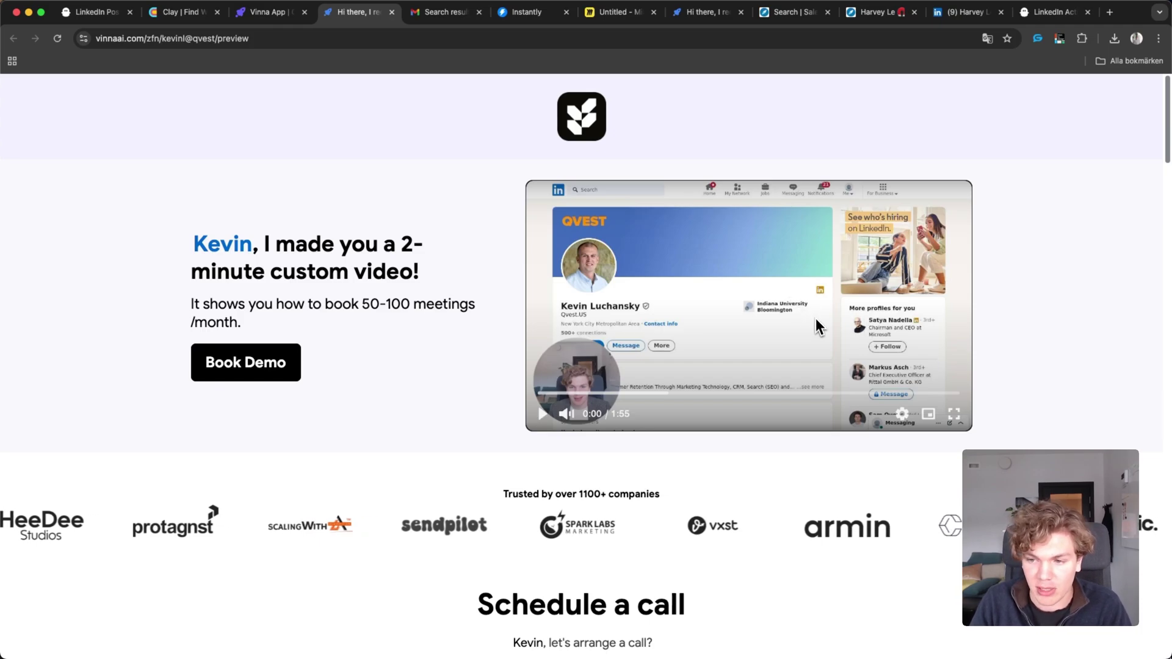
Play the custom video through its 30-day refund and 10-minute demo closing slides
{"action": "left_click", "coordinate": [768, 293]}
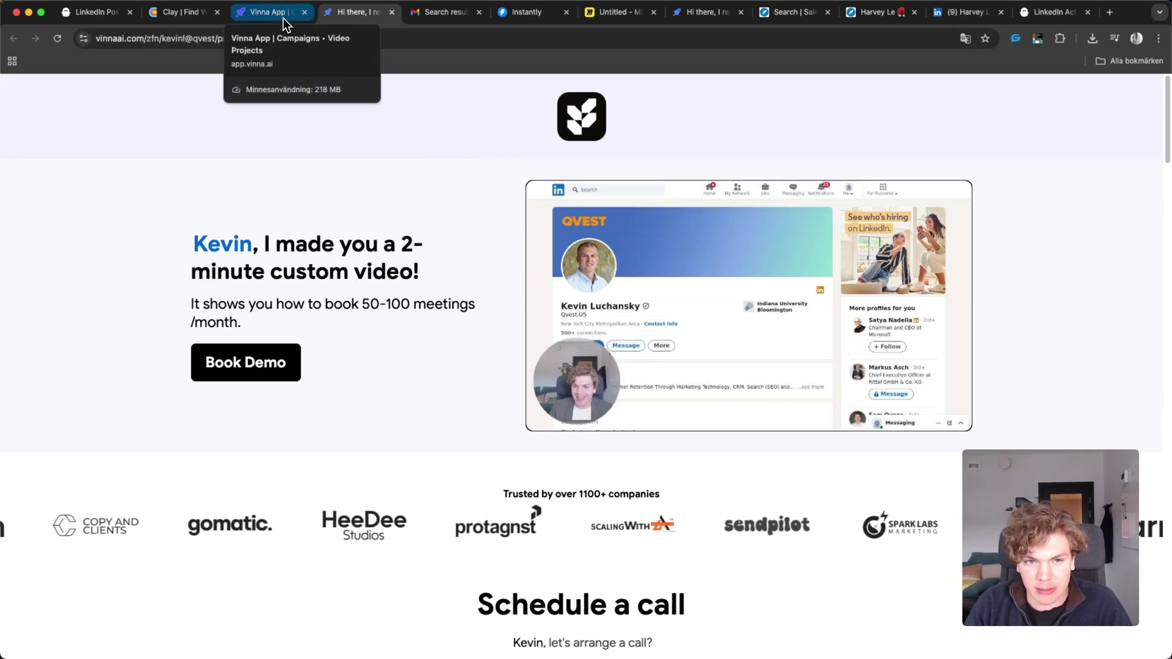
{"action": "left_click", "coordinate": [284, 18]}
{"action": "left_click", "coordinate": [357, 112]}
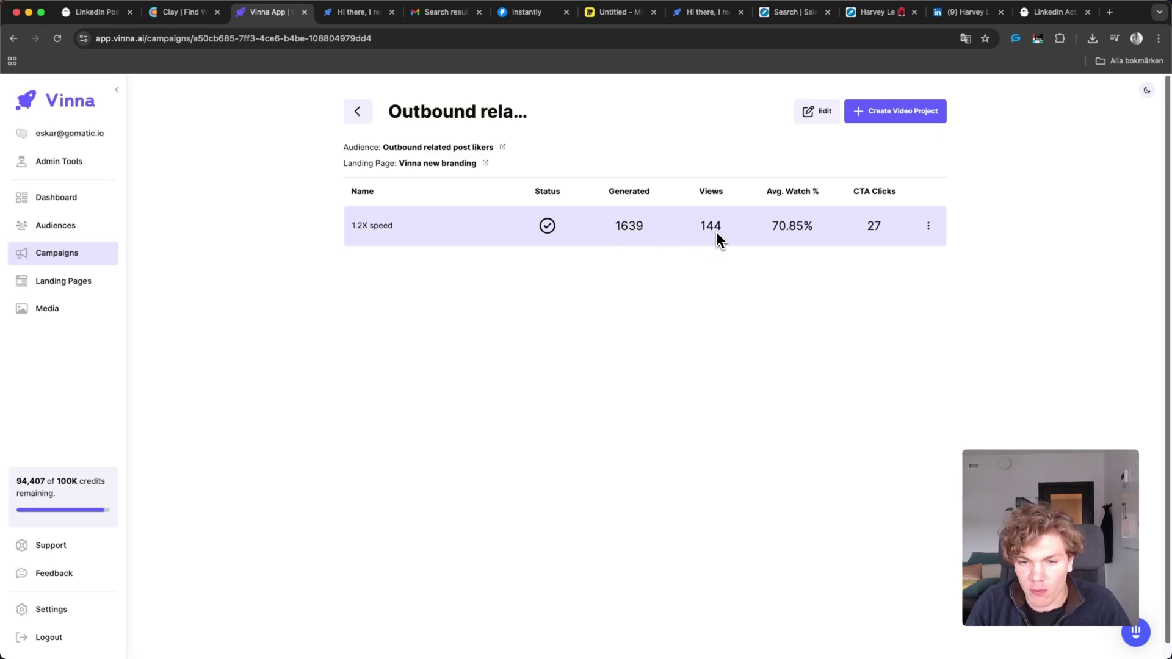
{"action": "left_click", "coordinate": [807, 226]}
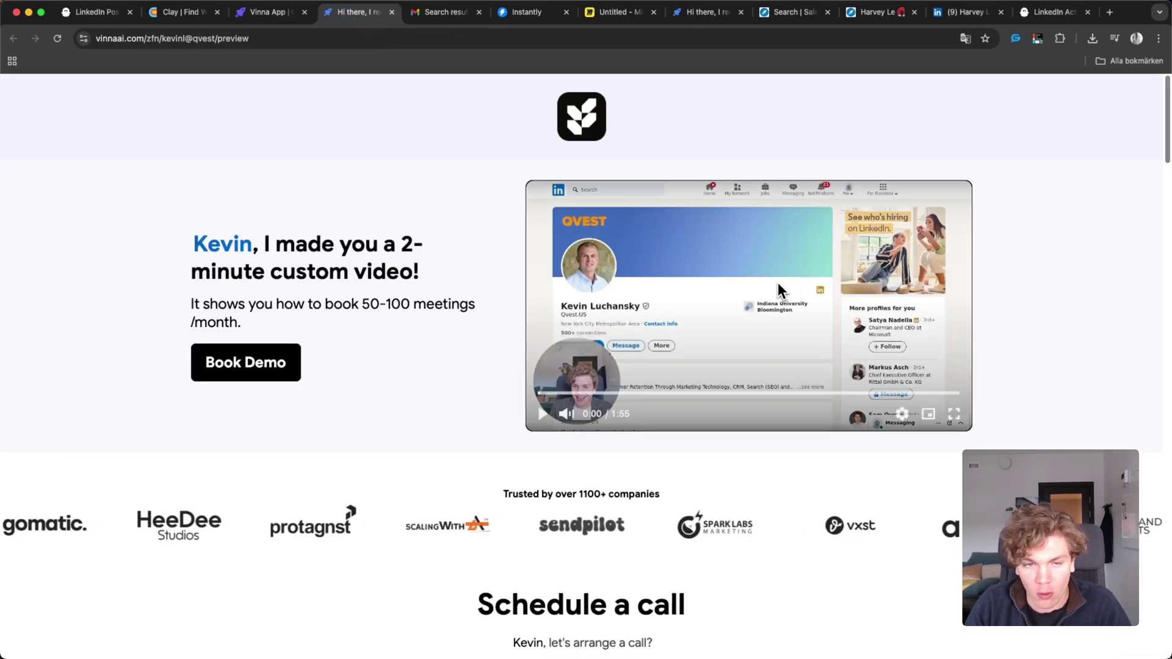
{"action": "left_click", "coordinate": [269, 12]}
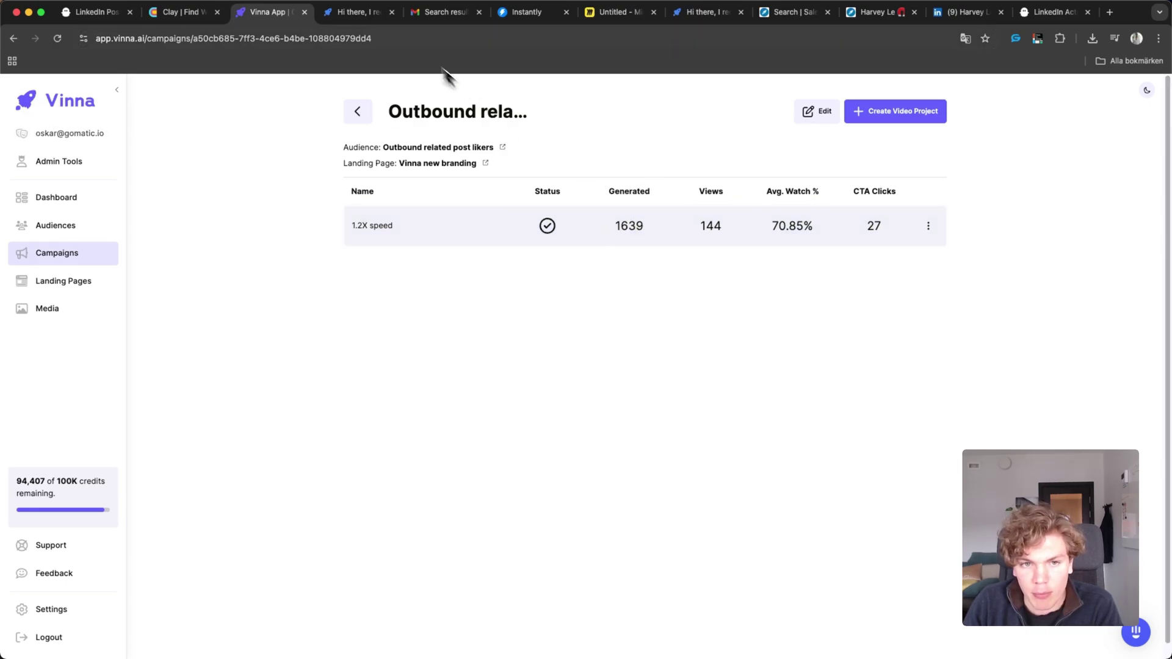
{"action": "left_click", "coordinate": [364, 13]}
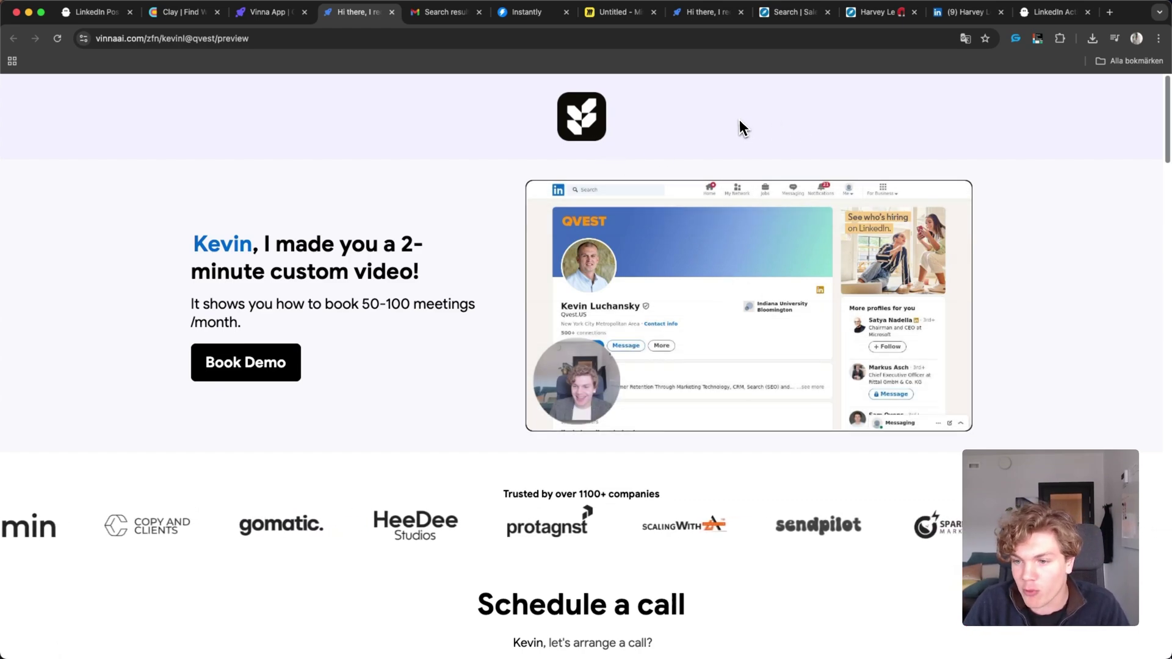
{"action": "mouse_move", "coordinate": [748, 305]}
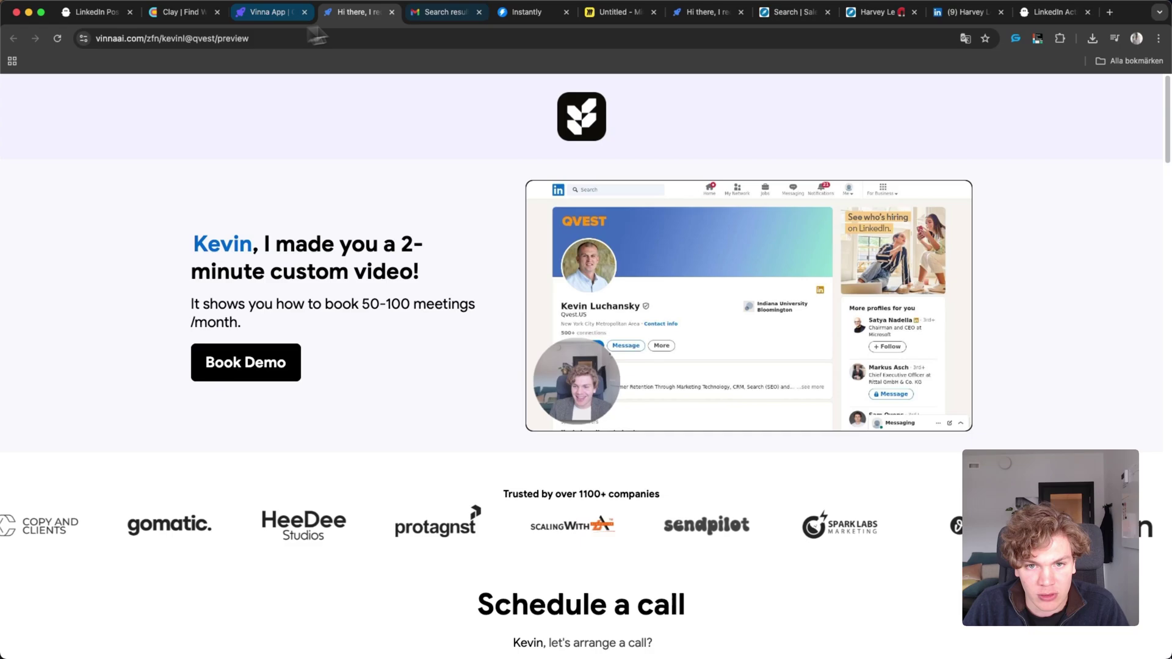
Open the Instantly campaign's email sequence and look over its steps
{"action": "left_click", "coordinate": [522, 12]}
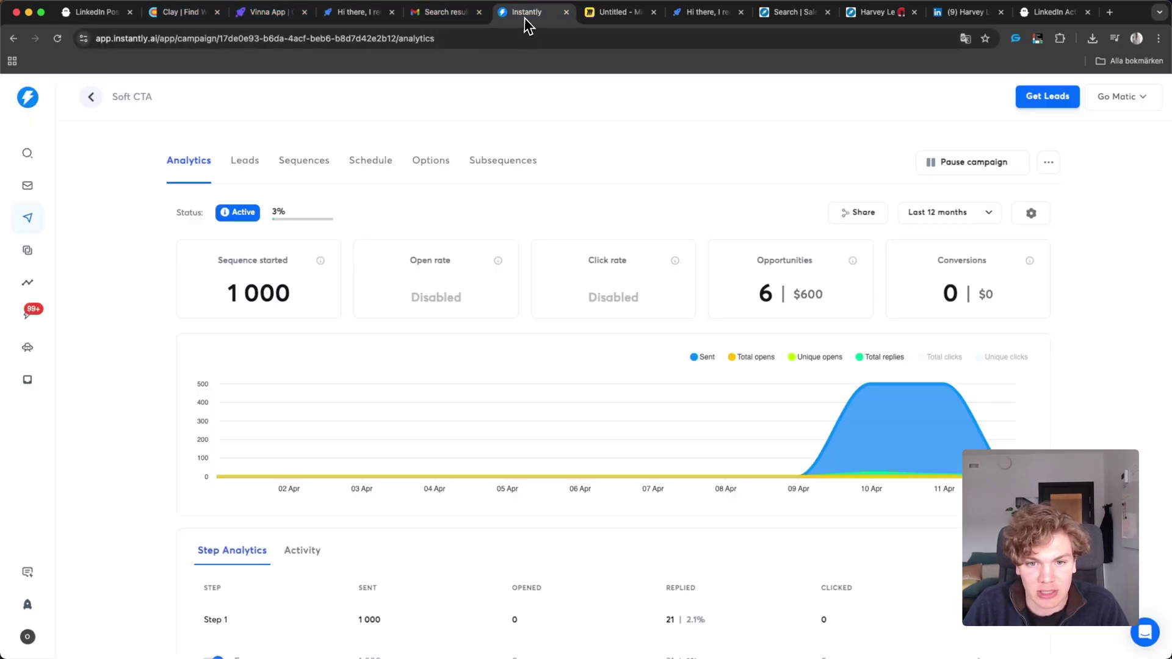
{"action": "left_click", "coordinate": [314, 171]}
{"action": "scroll", "coordinate": [706, 382], "scroll_direction": "down", "scroll_amount": 2}
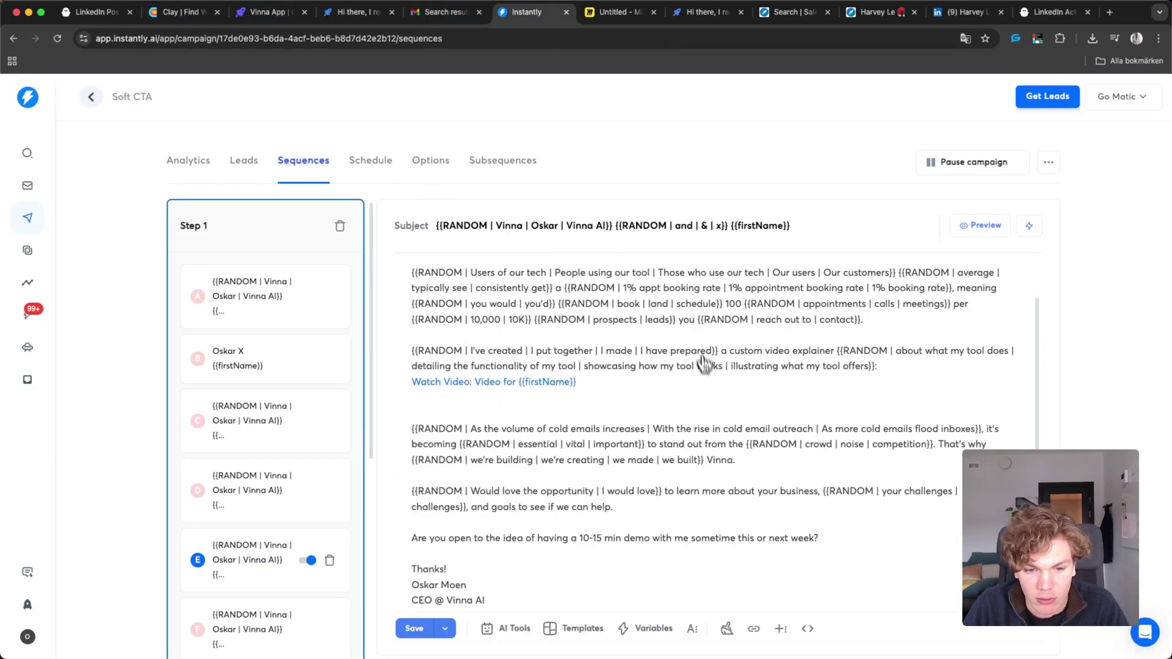
{"action": "scroll", "coordinate": [671, 305], "scroll_direction": "down", "scroll_amount": 1}
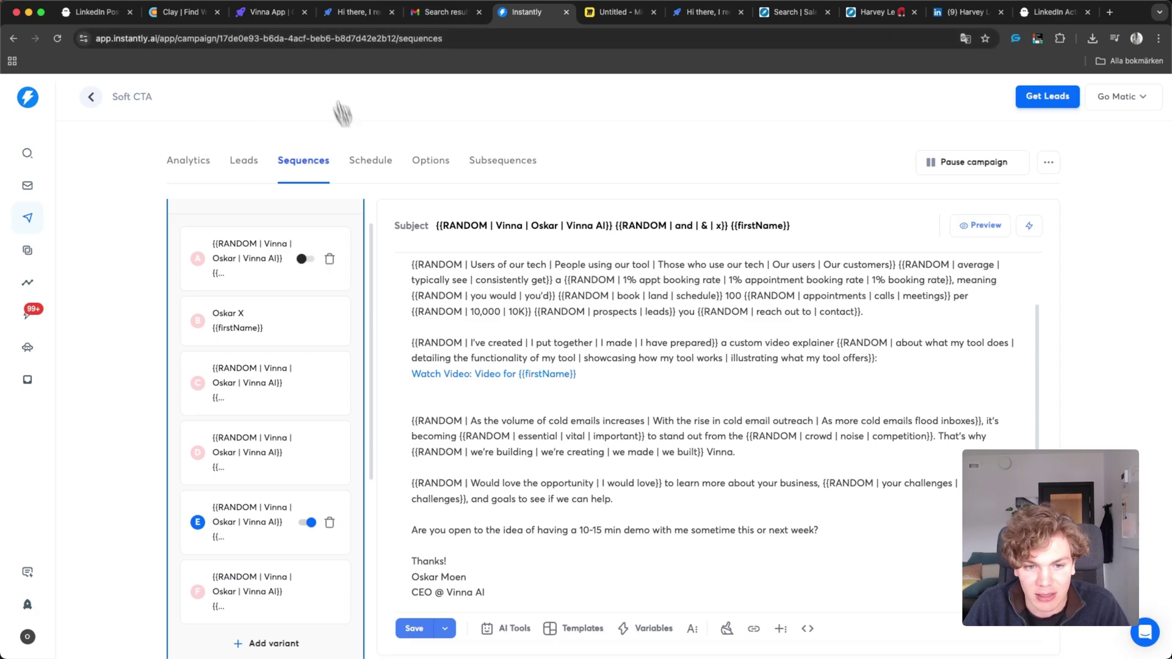
{"action": "scroll", "coordinate": [287, 342], "scroll_direction": "down", "scroll_amount": 3}
{"action": "scroll", "coordinate": [284, 360], "scroll_direction": "down", "scroll_amount": 1}
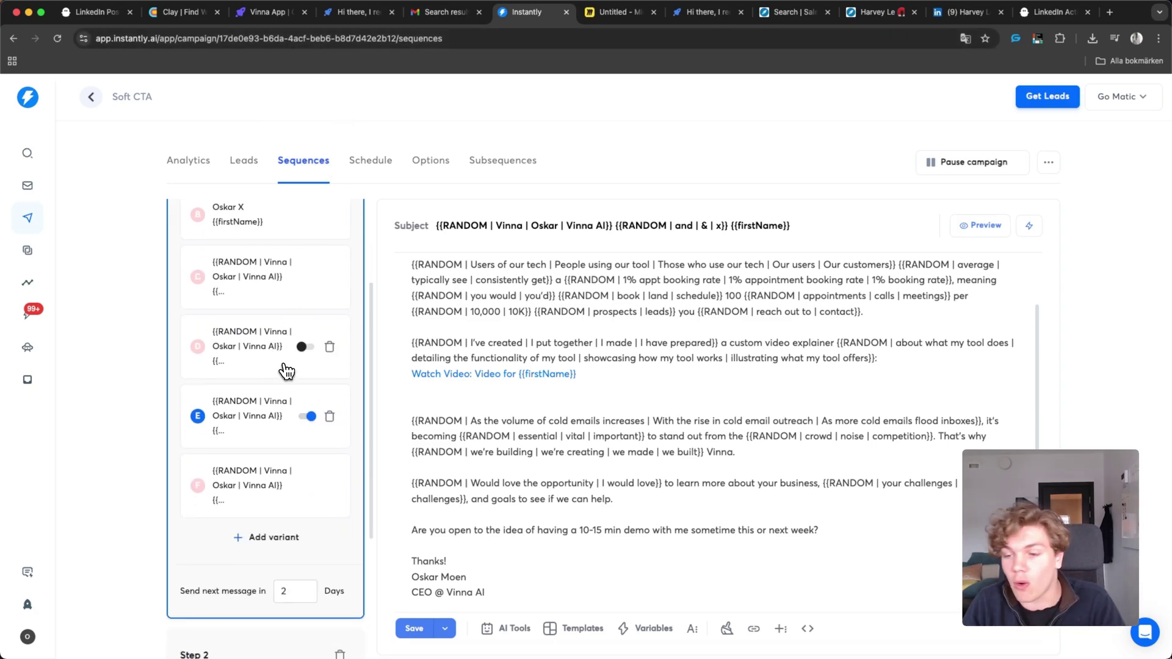
{"action": "scroll", "coordinate": [763, 332], "scroll_direction": "up", "scroll_amount": 1}
{"action": "scroll", "coordinate": [825, 323], "scroll_direction": "up", "scroll_amount": 2}
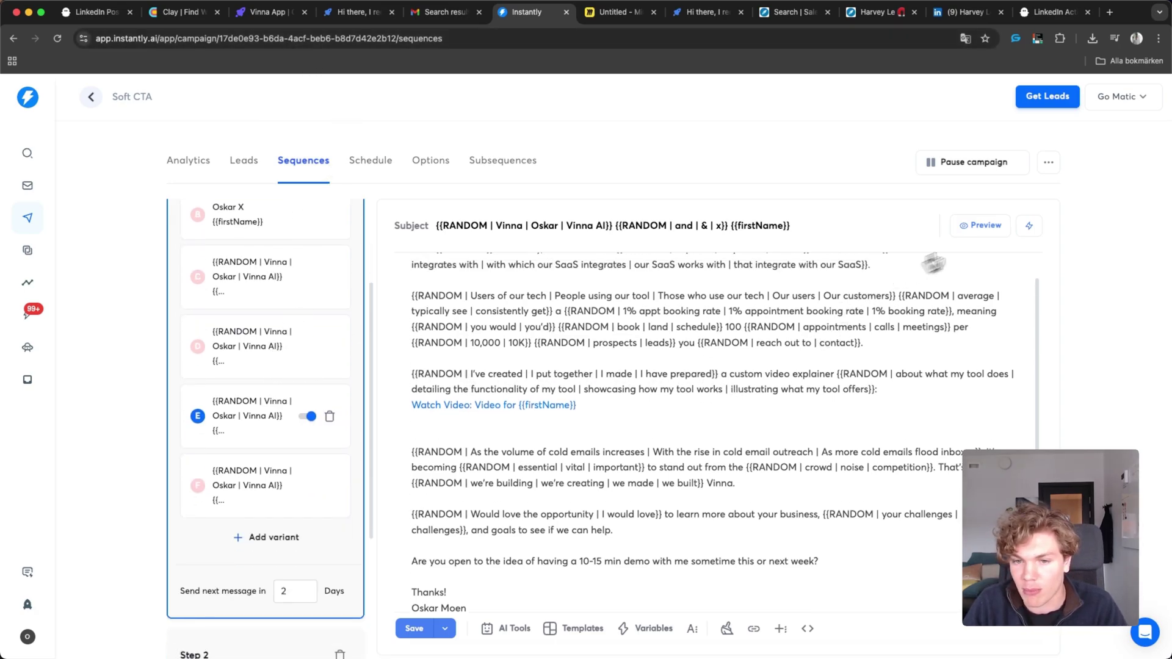
Preview the Soft CTA email as Dennis receives it, with his video thumbnail
{"action": "left_click", "coordinate": [976, 227]}
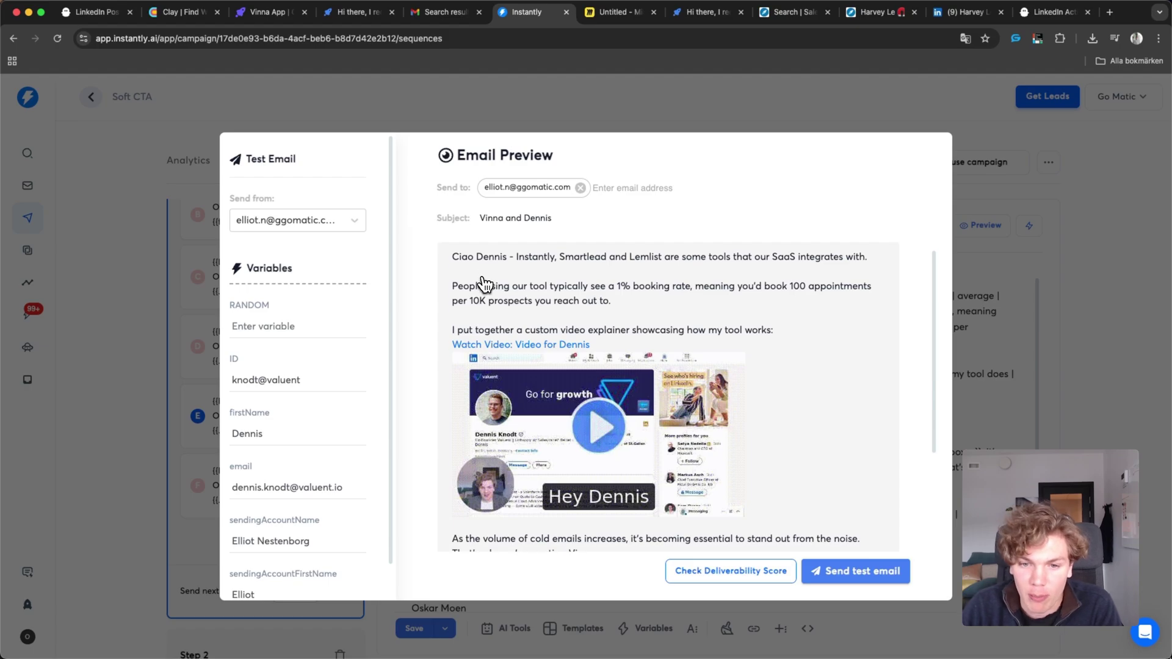
{"action": "scroll", "coordinate": [638, 287], "scroll_direction": "down", "scroll_amount": 2}
{"action": "scroll", "coordinate": [785, 405], "scroll_direction": "down", "scroll_amount": 3}
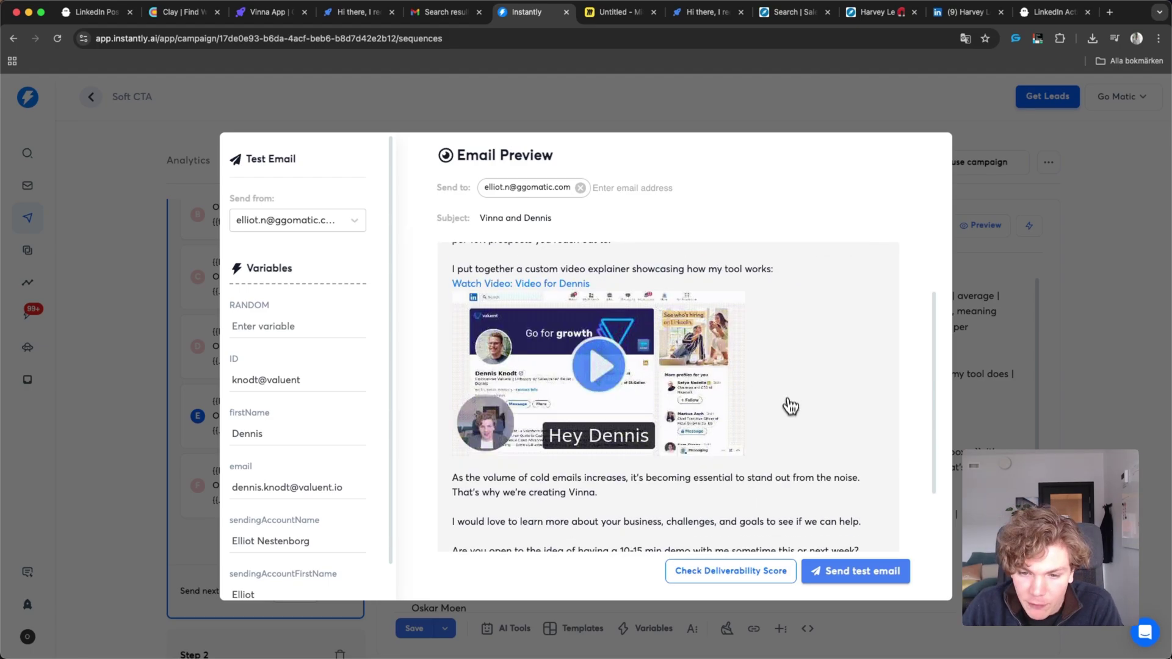
{"action": "scroll", "coordinate": [777, 439], "scroll_direction": "down", "scroll_amount": 3}
{"action": "scroll", "coordinate": [762, 448], "scroll_direction": "up", "scroll_amount": 5}
{"action": "scroll", "coordinate": [766, 427], "scroll_direction": "down", "scroll_amount": 5}
{"action": "scroll", "coordinate": [766, 418], "scroll_direction": "up", "scroll_amount": 2}
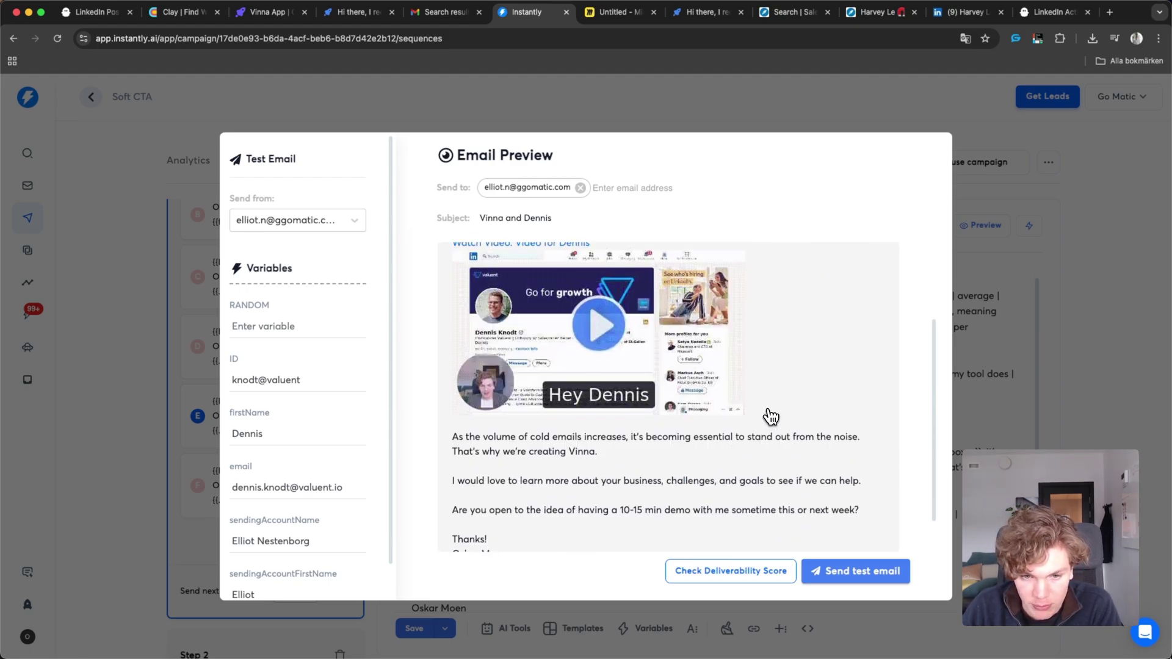
{"action": "scroll", "coordinate": [766, 413], "scroll_direction": "up", "scroll_amount": 5}
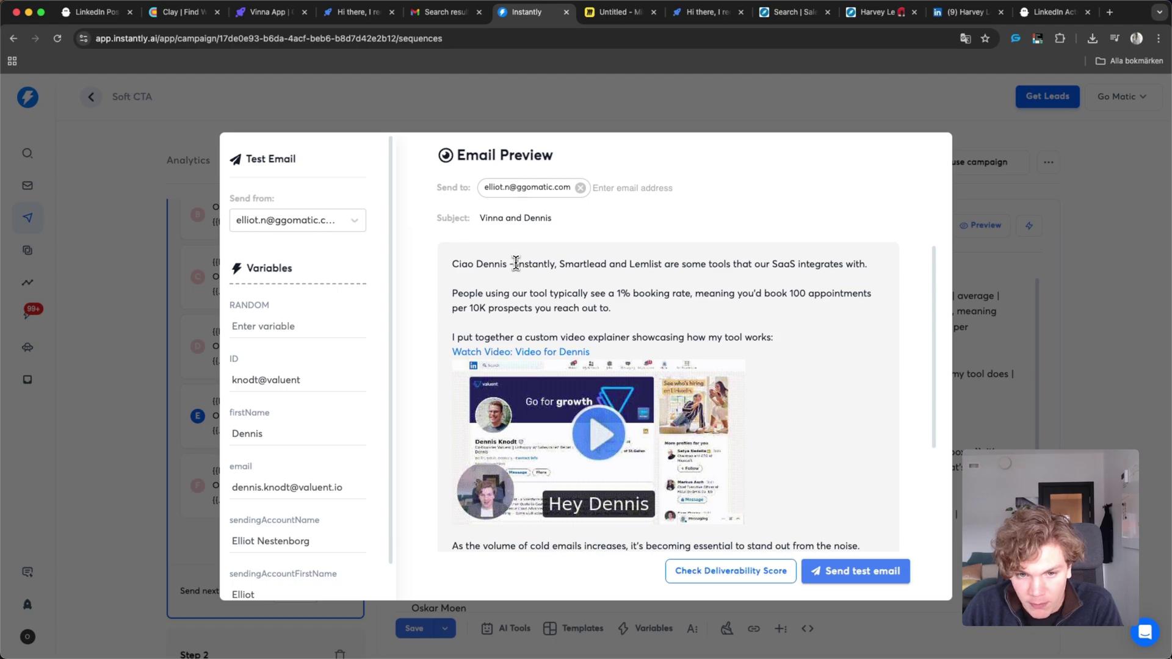
Highlight the opening line naming the Instantly, Smartlead and Lemlist integrations
{"action": "left_click_drag", "start_coordinate": [516, 263], "coordinate": [891, 264]}
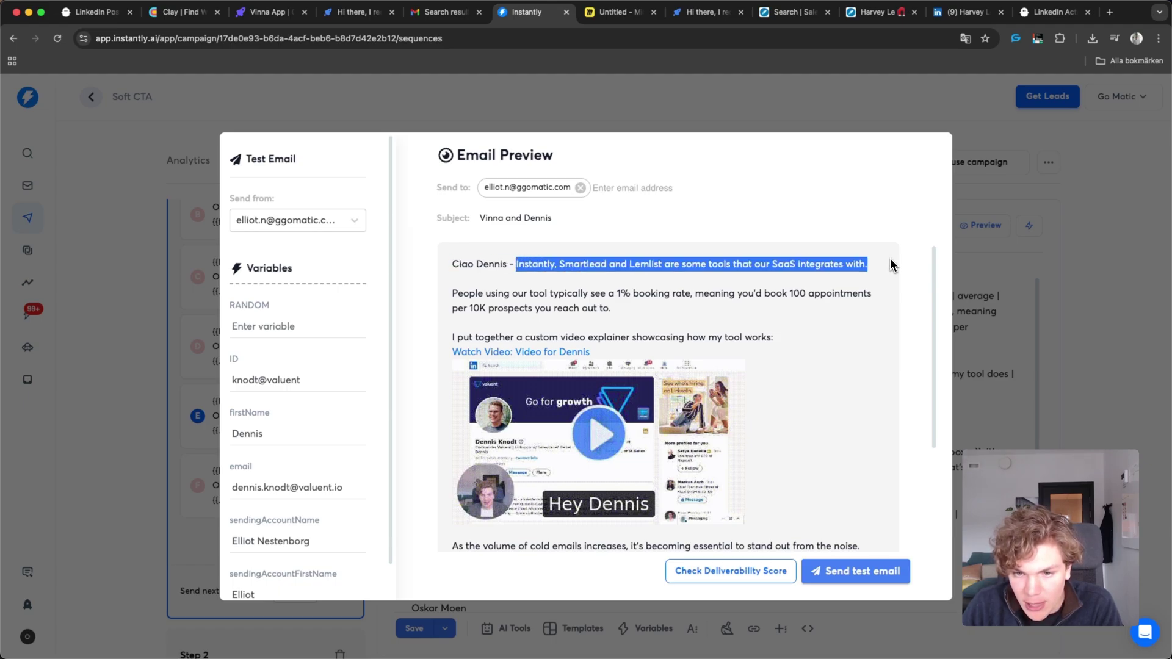
{"action": "left_click", "coordinate": [570, 264]}
{"action": "left_click_drag", "start_coordinate": [516, 264], "coordinate": [667, 263]}
{"action": "double_click", "coordinate": [533, 263]}
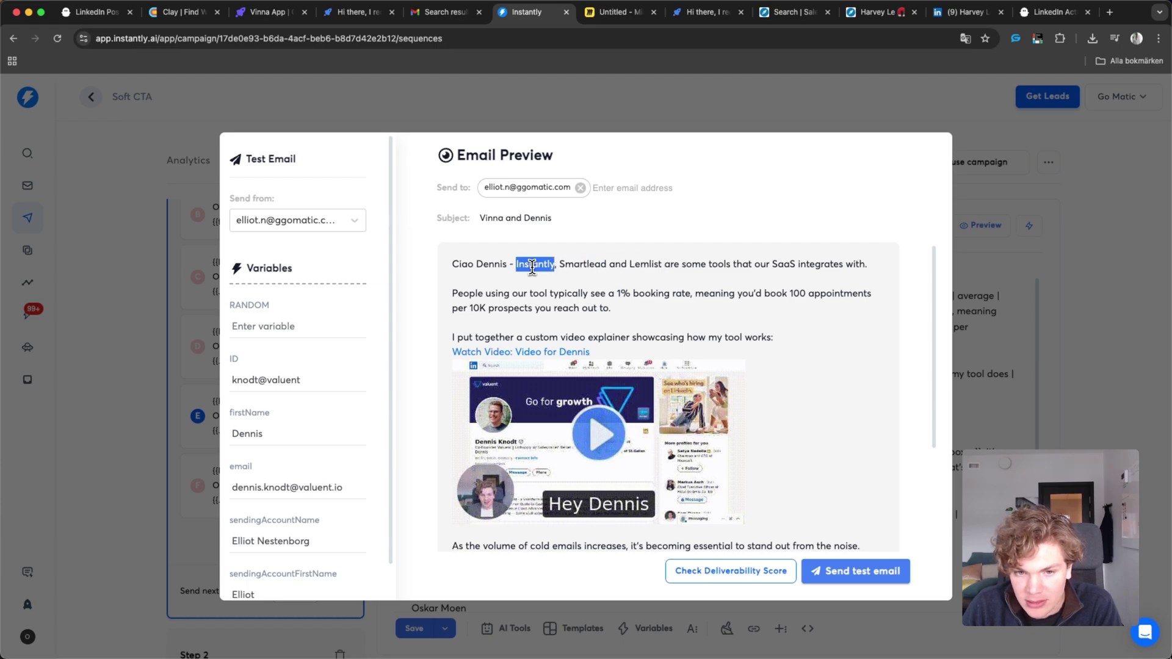
{"action": "double_click", "coordinate": [595, 263]}
{"action": "double_click", "coordinate": [643, 264]}
{"action": "left_click", "coordinate": [665, 263]}
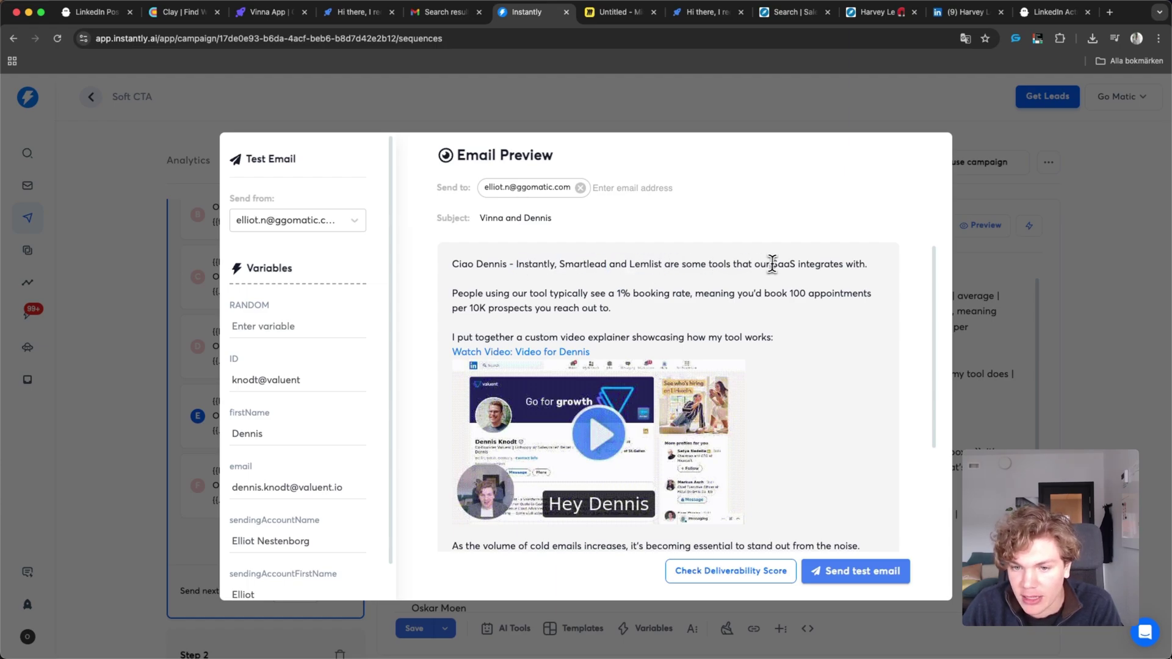
{"action": "triple_click", "coordinate": [784, 263]}
{"action": "left_click", "coordinate": [800, 264]}
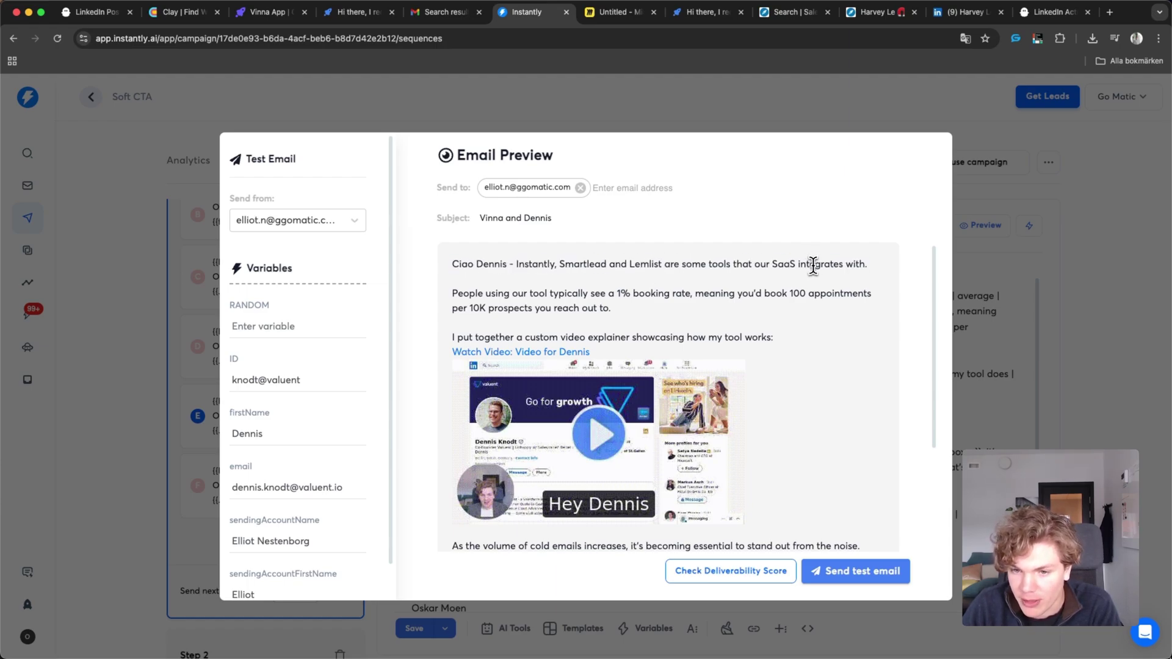
{"action": "left_click_drag", "start_coordinate": [866, 264], "coordinate": [561, 262]}
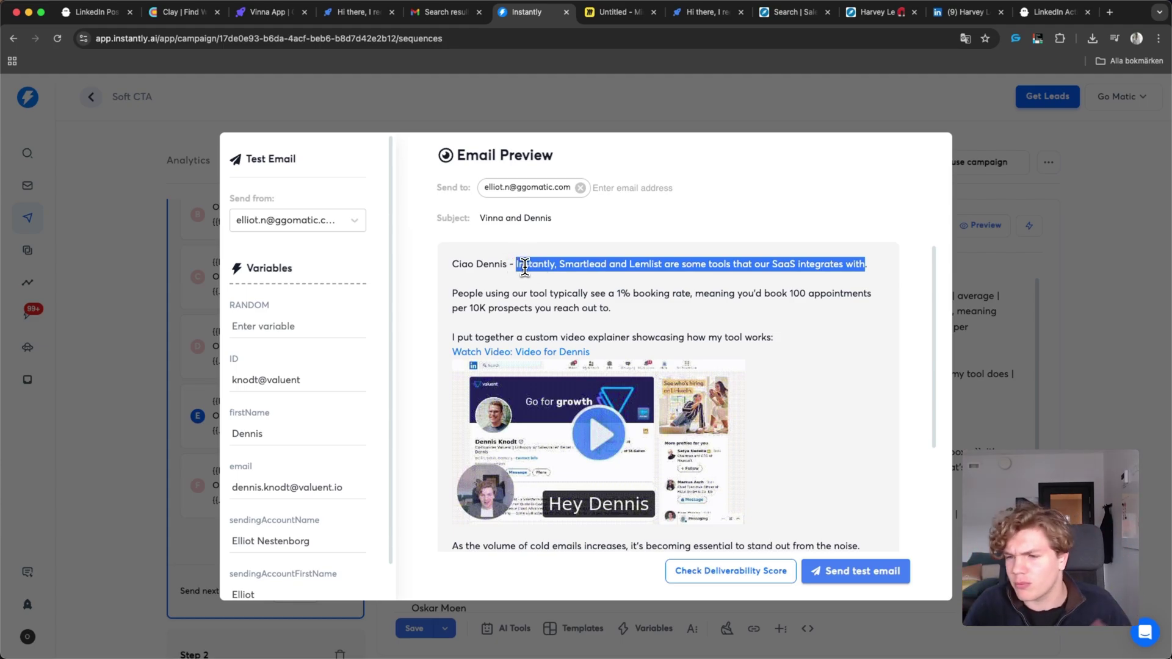
{"action": "left_click", "coordinate": [549, 280]}
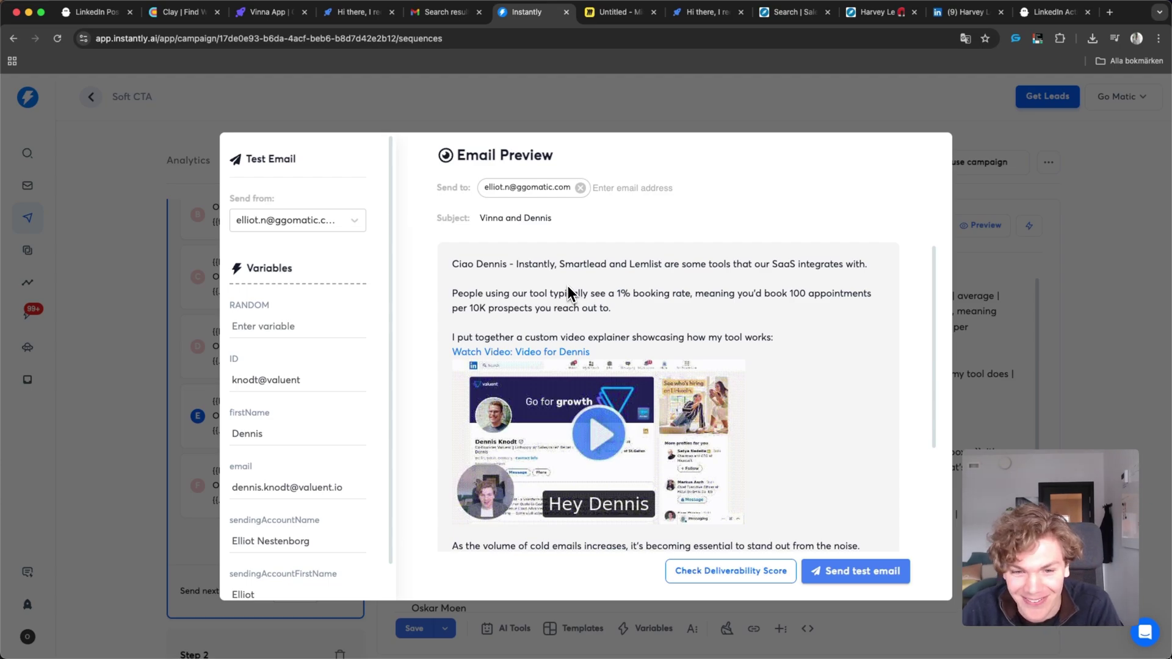
{"action": "left_click_drag", "start_coordinate": [516, 264], "coordinate": [773, 264]}
{"action": "left_click", "coordinate": [876, 263]}
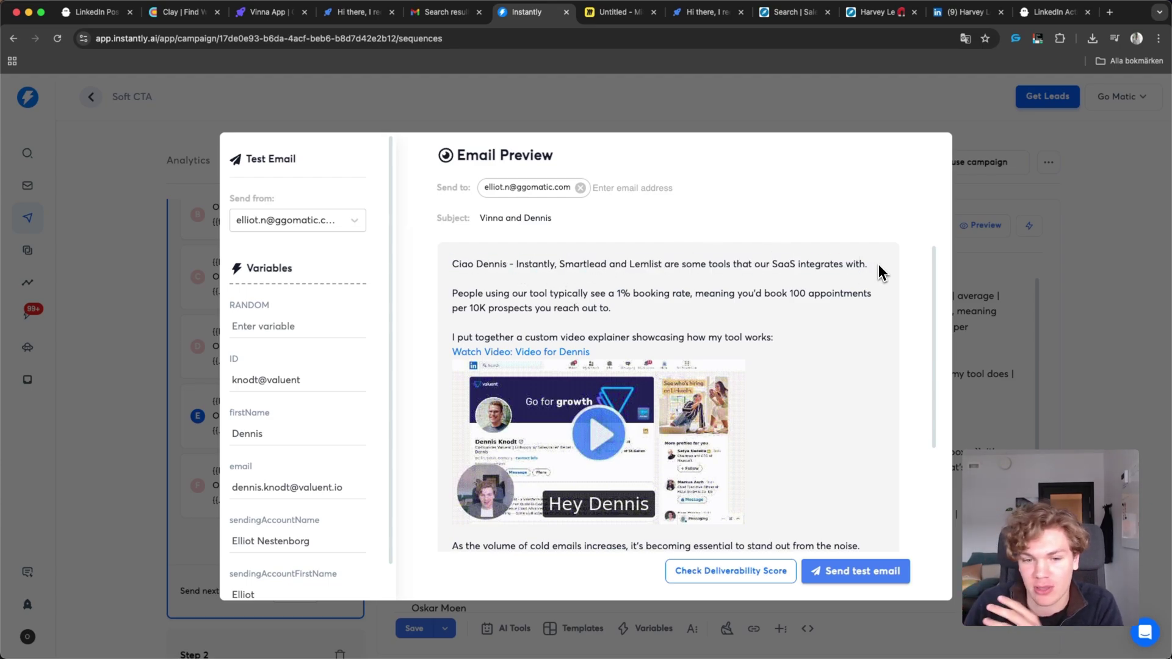
Highlight the booking-rate paragraph and scroll through the rest of the email
{"action": "left_click_drag", "start_coordinate": [449, 294], "coordinate": [700, 307]}
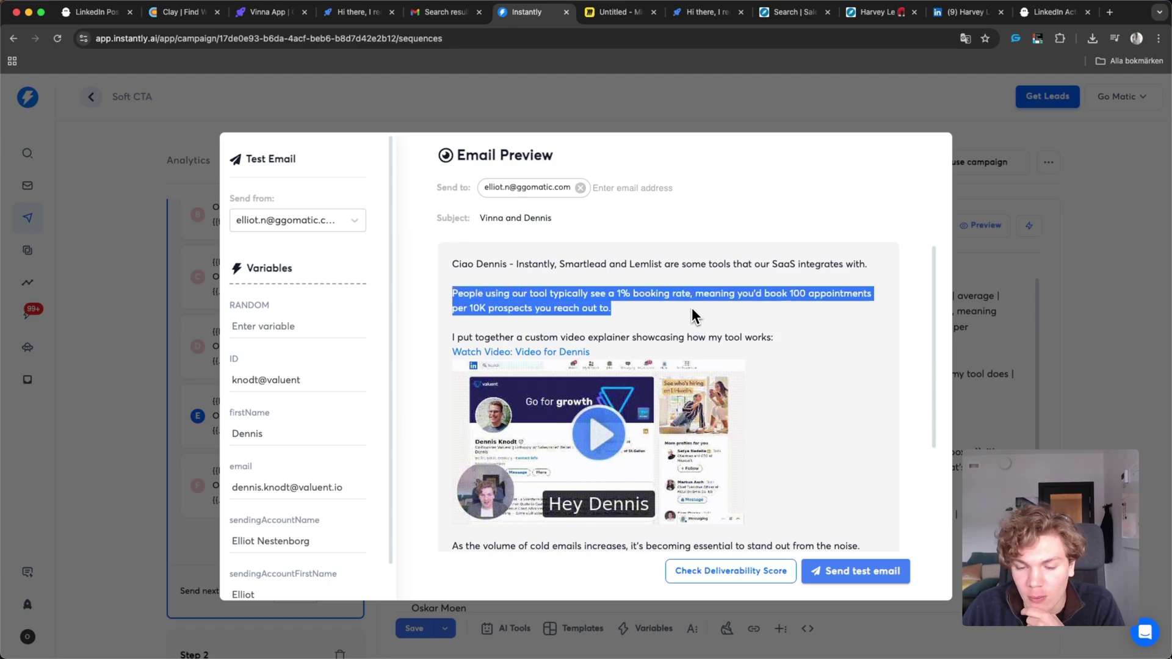
{"action": "scroll", "coordinate": [763, 303], "scroll_direction": "down", "scroll_amount": 1}
{"action": "left_click", "coordinate": [763, 314]}
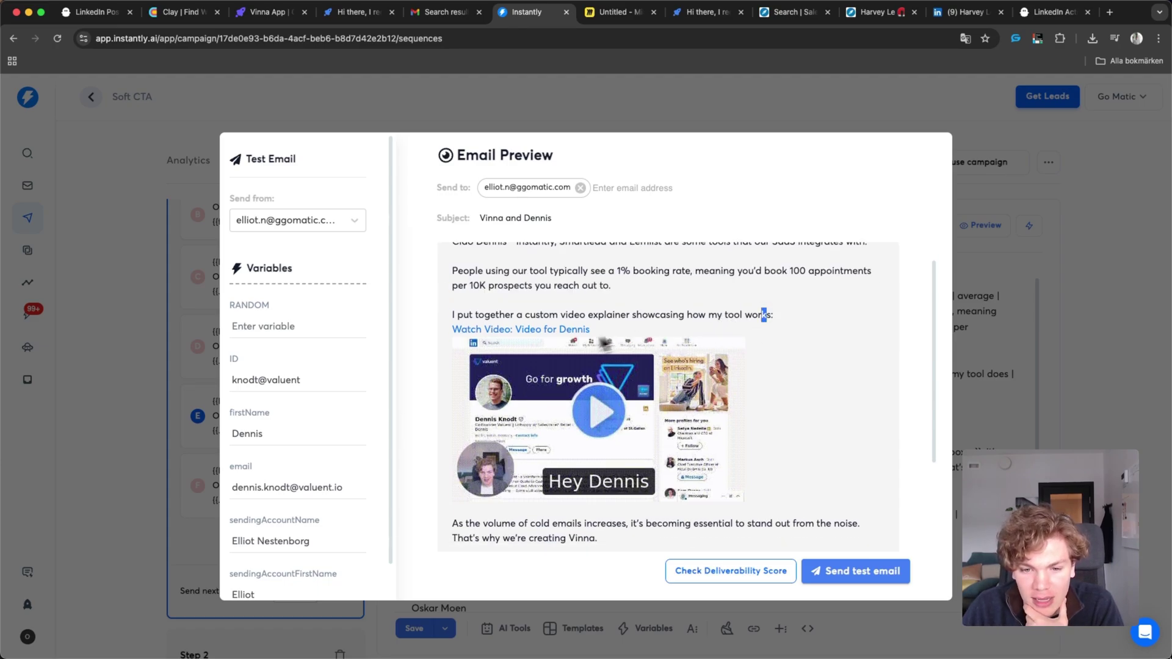
{"action": "left_click", "coordinate": [705, 294]}
{"action": "scroll", "coordinate": [668, 331], "scroll_direction": "down", "scroll_amount": 1}
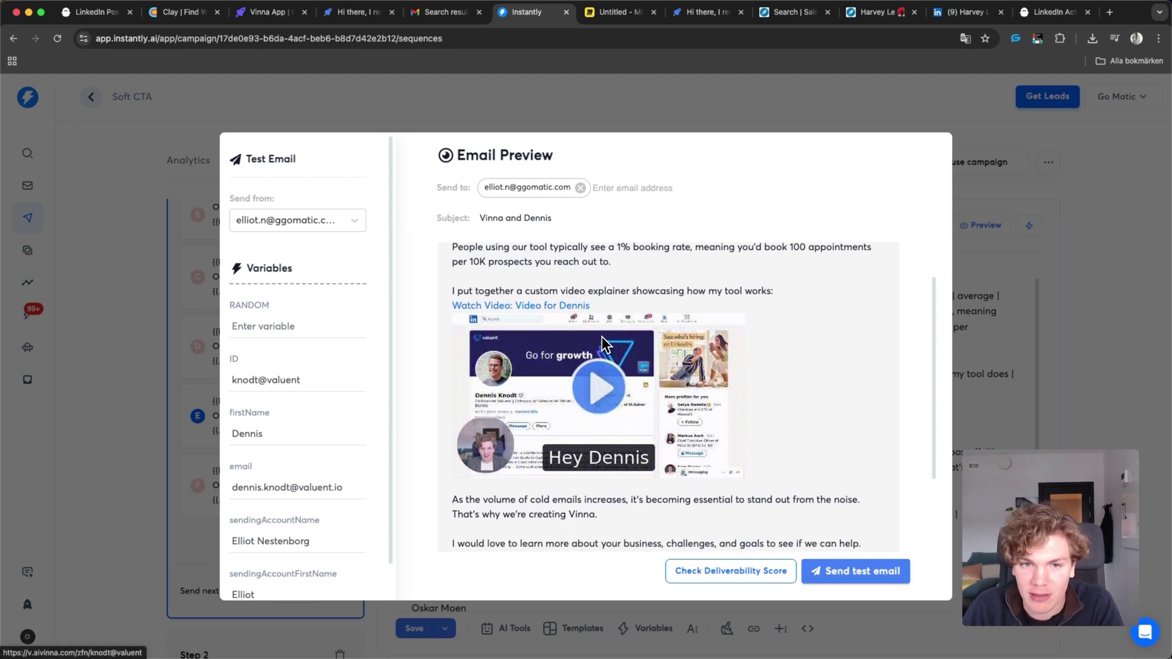
{"action": "scroll", "coordinate": [610, 338], "scroll_direction": "down", "scroll_amount": 1}
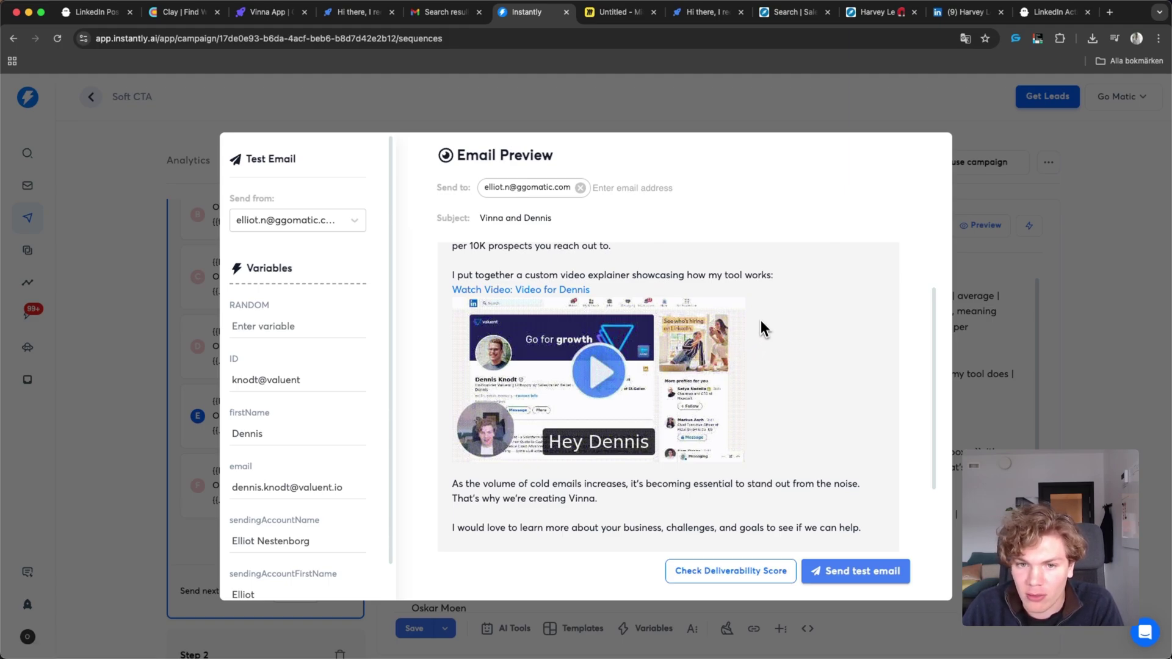
{"action": "scroll", "coordinate": [726, 306], "scroll_direction": "down", "scroll_amount": 1}
{"action": "scroll", "coordinate": [719, 310], "scroll_direction": "up", "scroll_amount": 1}
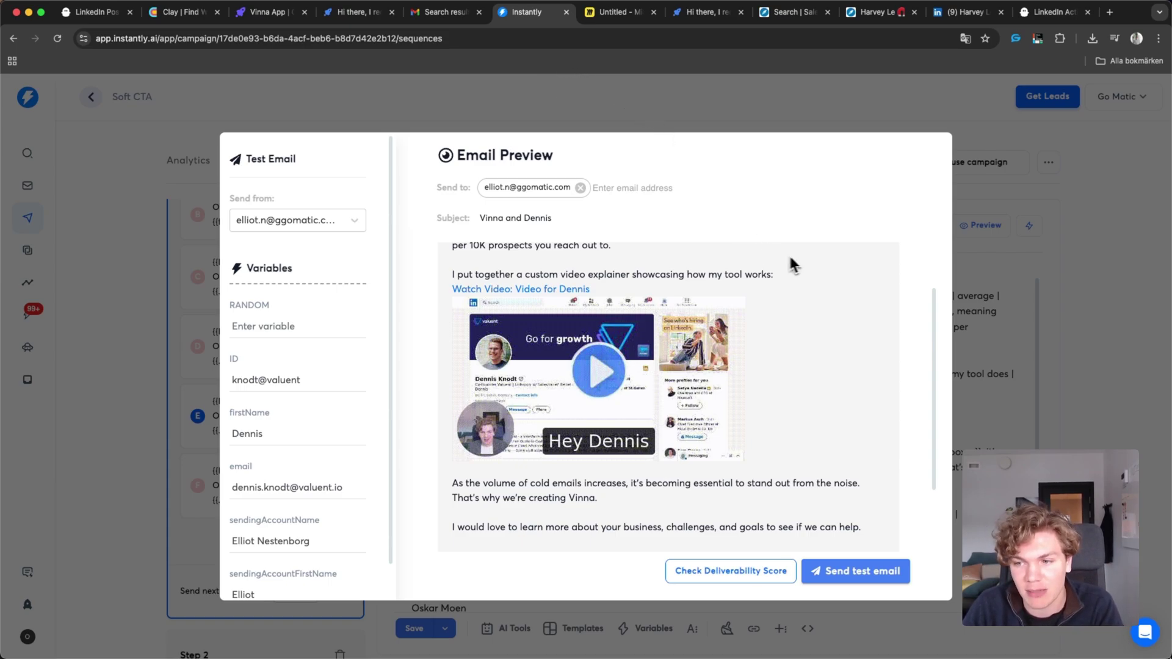
{"action": "scroll", "coordinate": [781, 317], "scroll_direction": "up", "scroll_amount": 2}
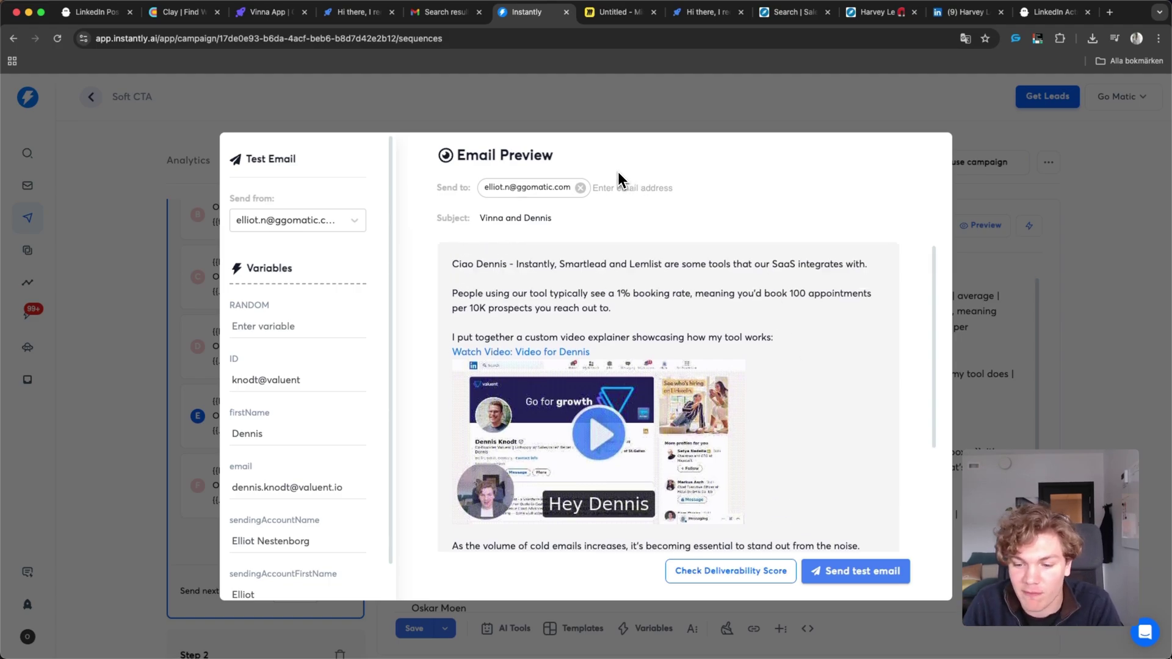
{"action": "left_click", "coordinate": [620, 86]}
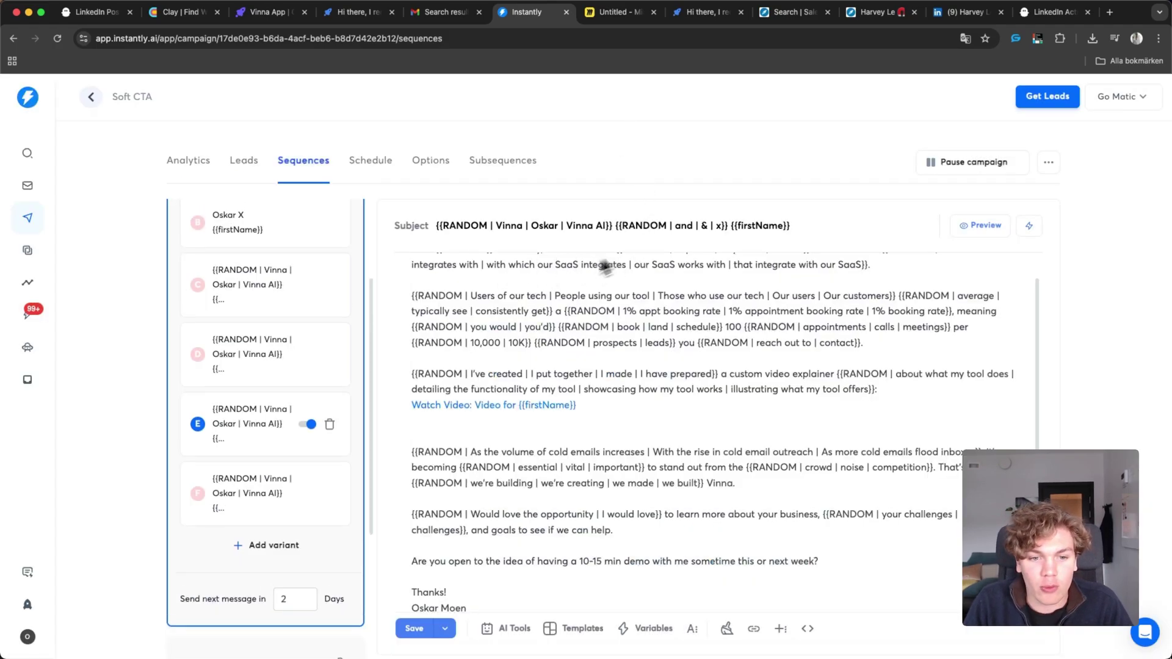
{"action": "scroll", "coordinate": [231, 292], "scroll_direction": "up", "scroll_amount": 2}
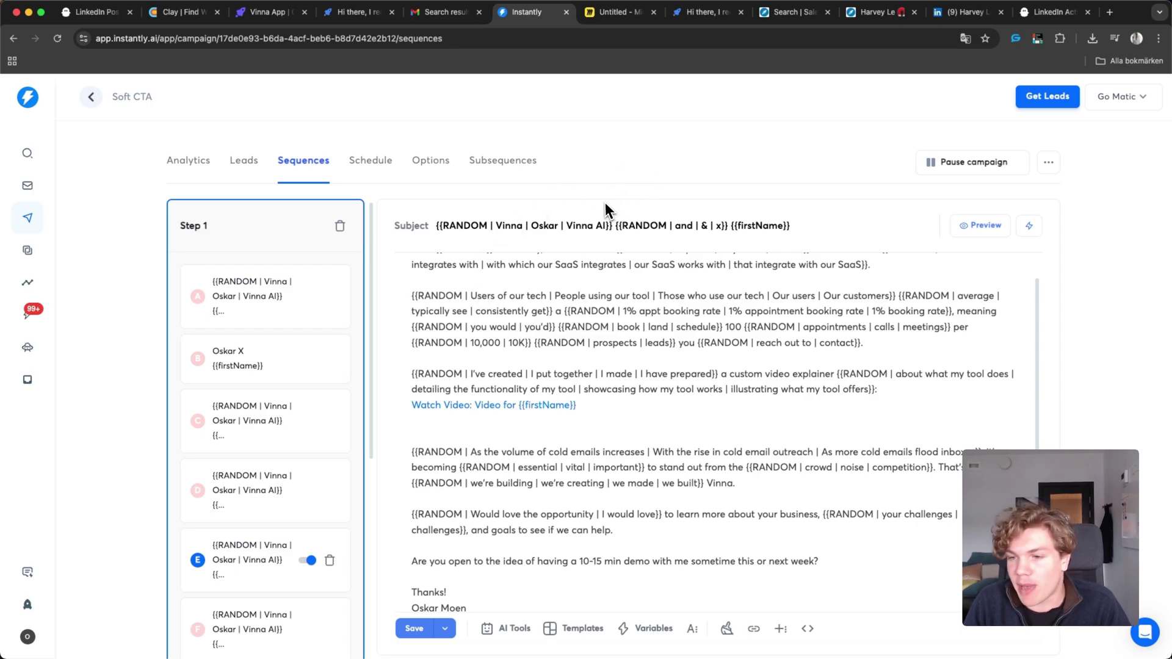
{"action": "scroll", "coordinate": [549, 421], "scroll_direction": "down", "scroll_amount": 1}
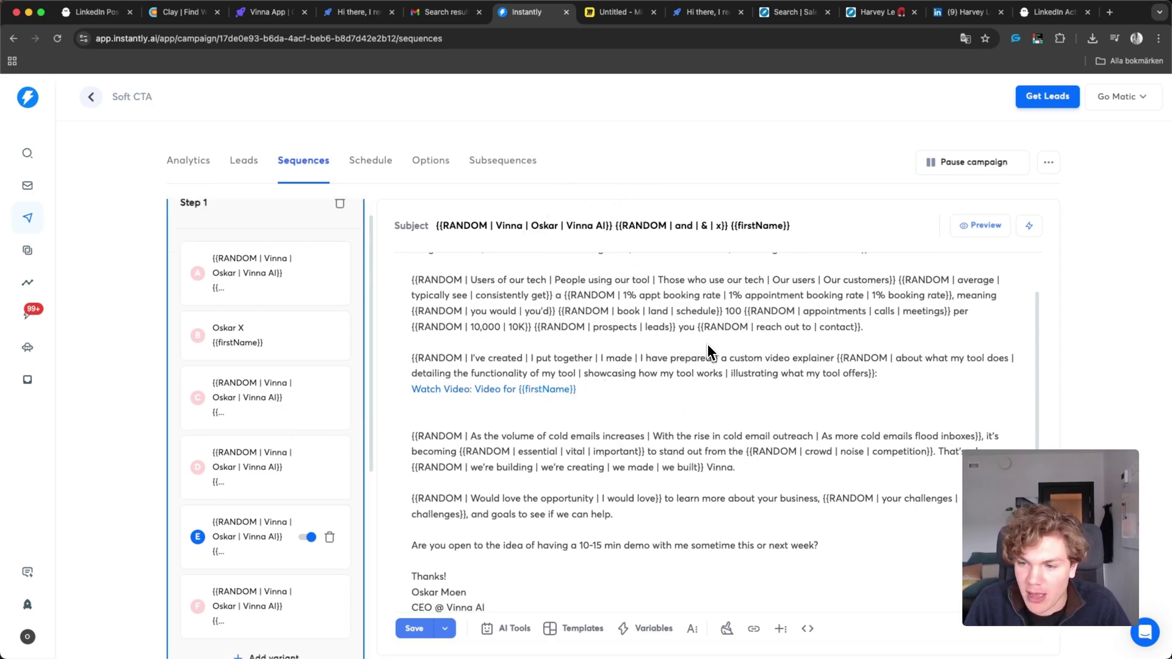
{"action": "left_click", "coordinate": [434, 171]}
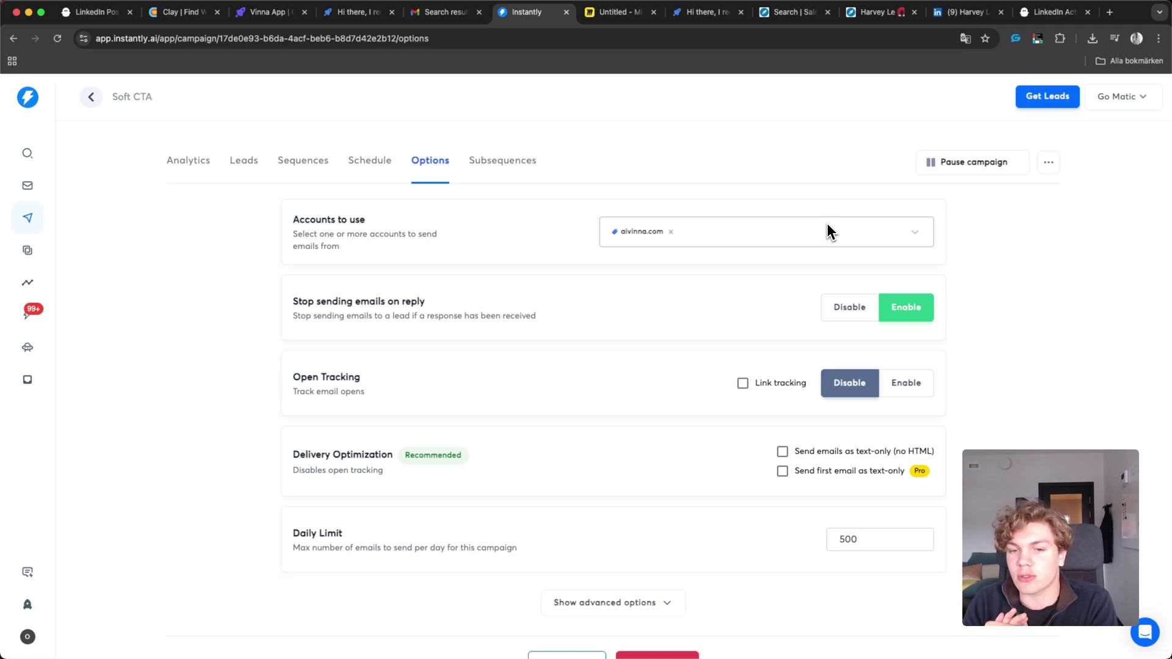
{"action": "scroll", "coordinate": [812, 214], "scroll_direction": "down", "scroll_amount": 1}
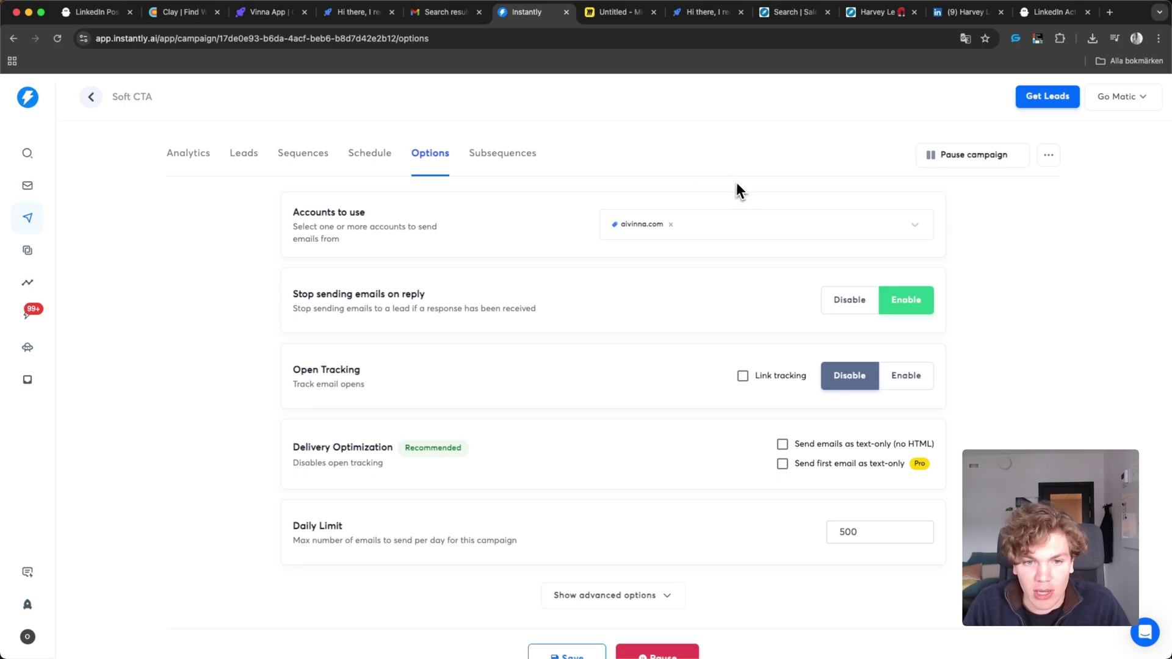
Open Dennis's video landing page in a new tab from the preview's thumbnail
{"action": "left_click", "coordinate": [327, 157]}
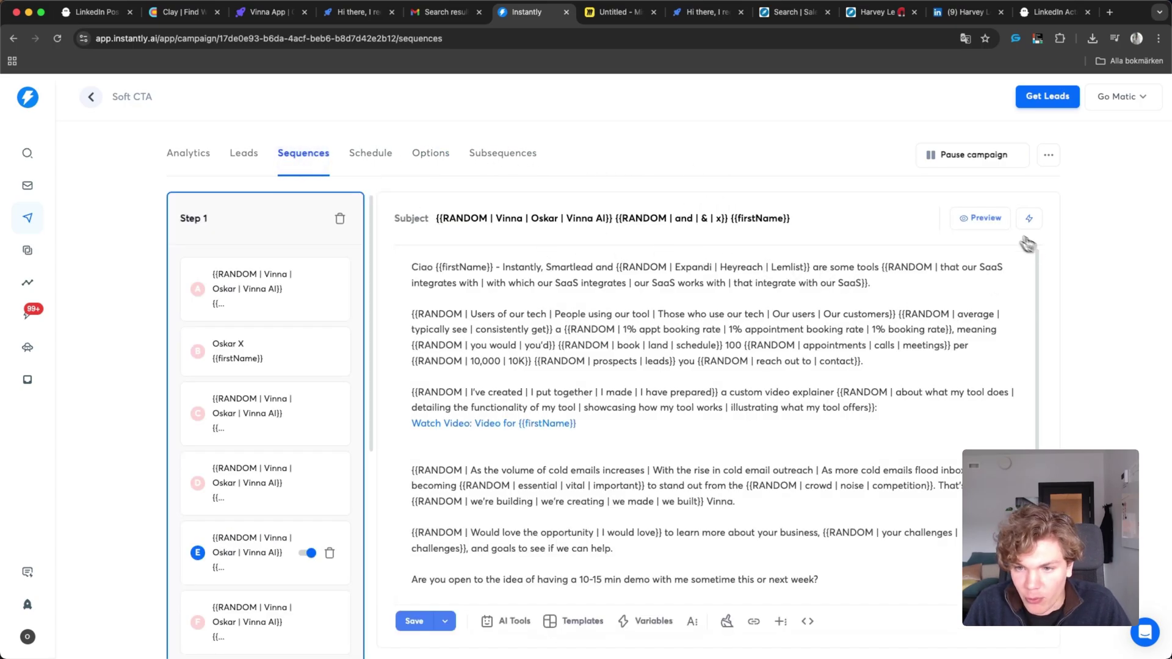
{"action": "left_click", "coordinate": [981, 218]}
{"action": "right_click", "coordinate": [601, 422]}
{"action": "left_click", "coordinate": [602, 426]}
{"action": "left_click", "coordinate": [579, 13]}
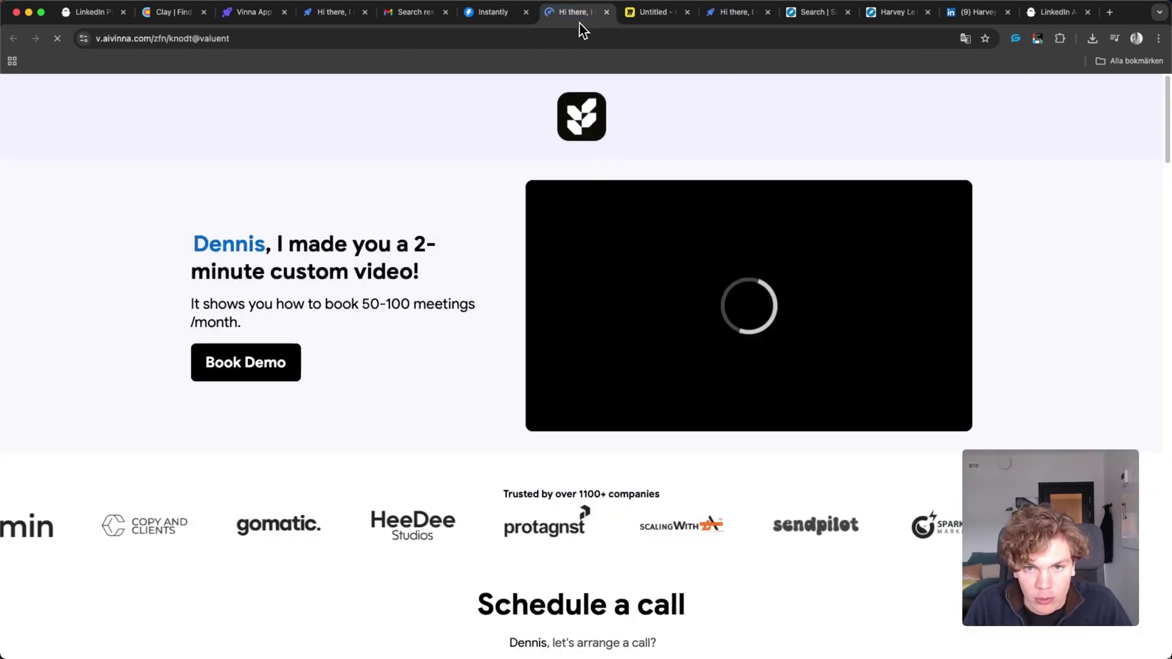
Check the page's aivinna web address, then return to the Soft CTA campaign's Options
{"action": "left_click", "coordinate": [151, 40]}
{"action": "mouse_move", "coordinate": [132, 38]}
{"action": "left_mouse_down"}
{"action": "mouse_move", "coordinate": [160, 39]}
{"action": "mouse_move", "coordinate": [125, 38]}
{"action": "left_mouse_up"}
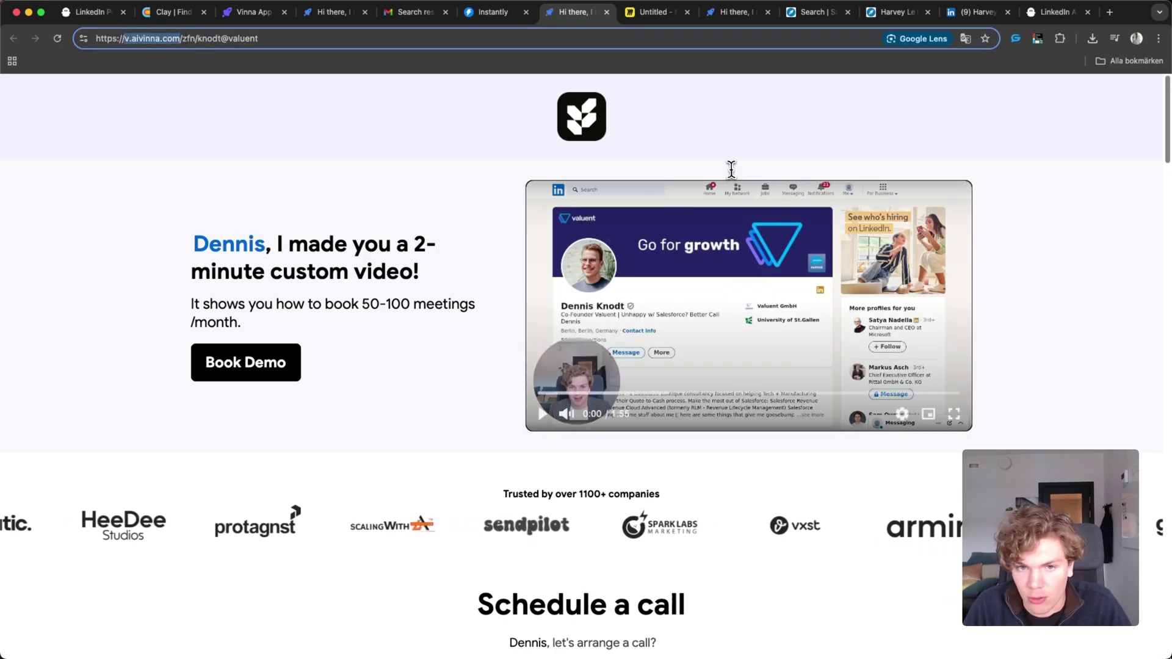
{"action": "key", "text": "ctrl+shift+Tab"}
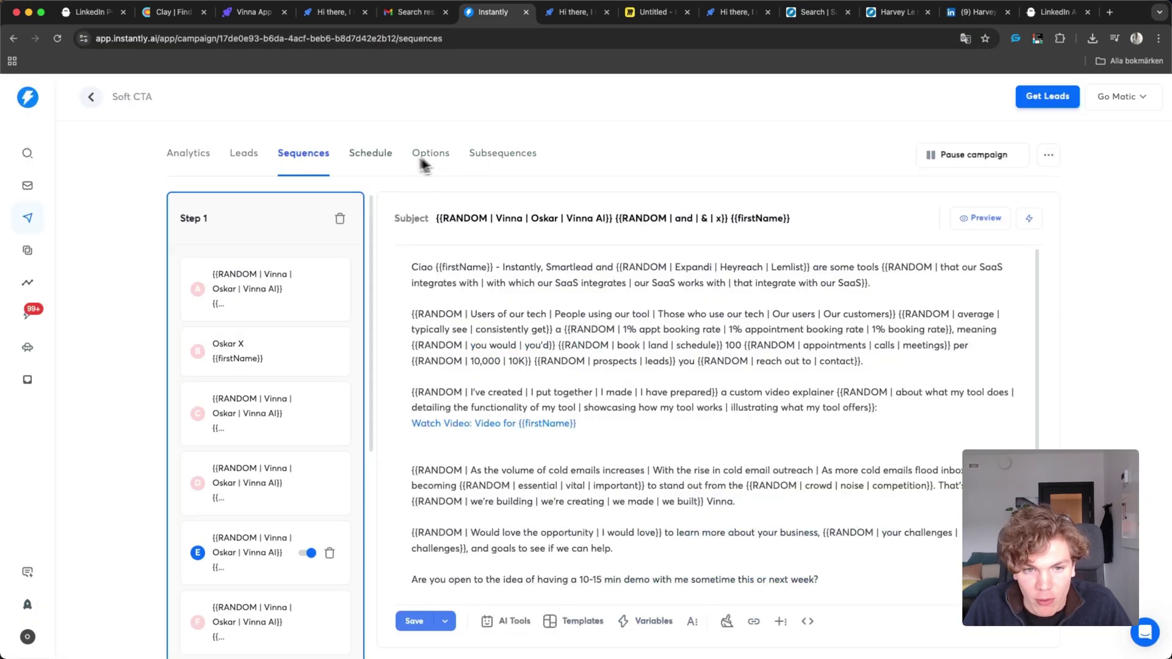
{"action": "left_click", "coordinate": [431, 154]}
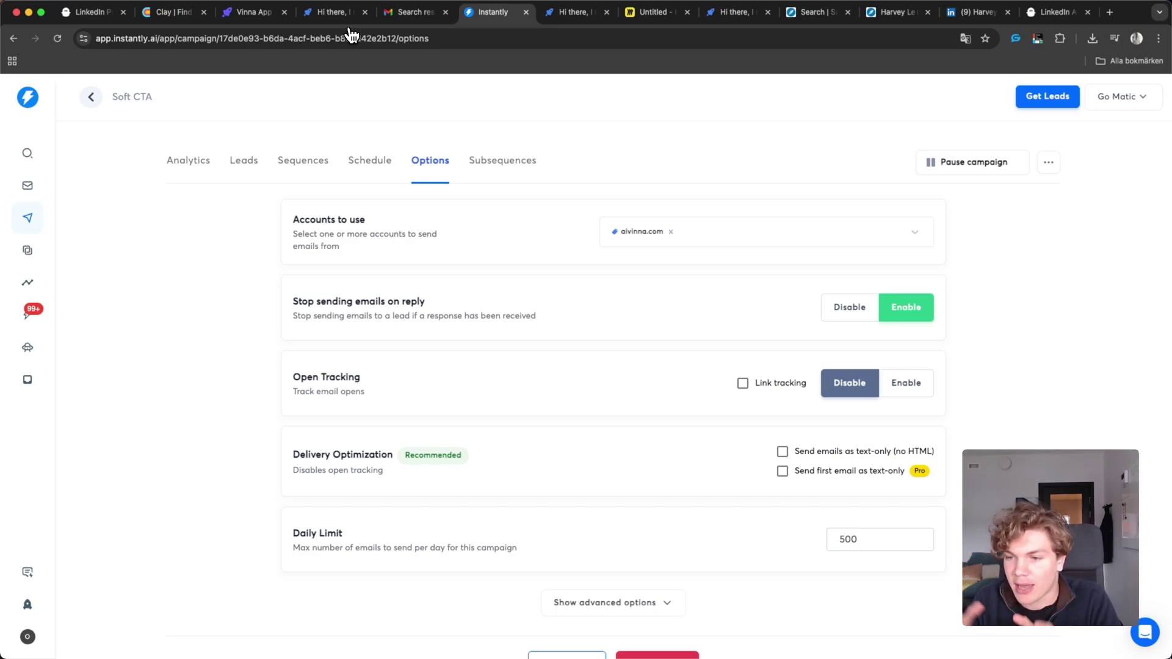
Review Vinna's custom link domains under Settings > Add Ons
{"action": "left_click", "coordinate": [255, 9]}
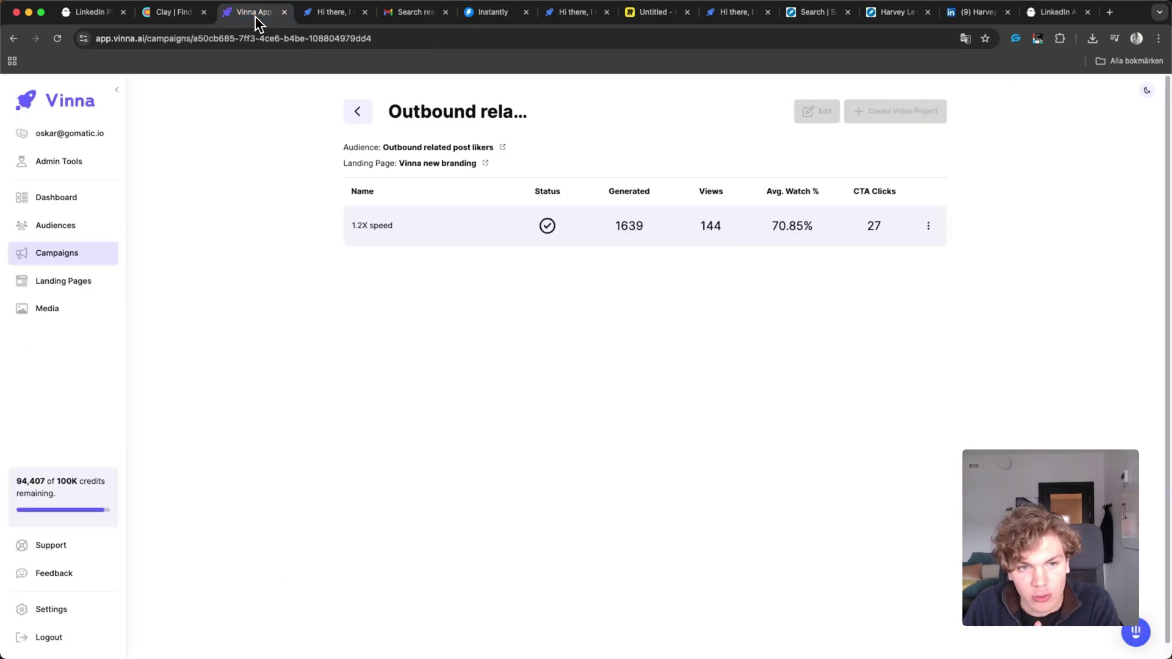
{"action": "left_click", "coordinate": [70, 604]}
{"action": "left_click", "coordinate": [470, 215]}
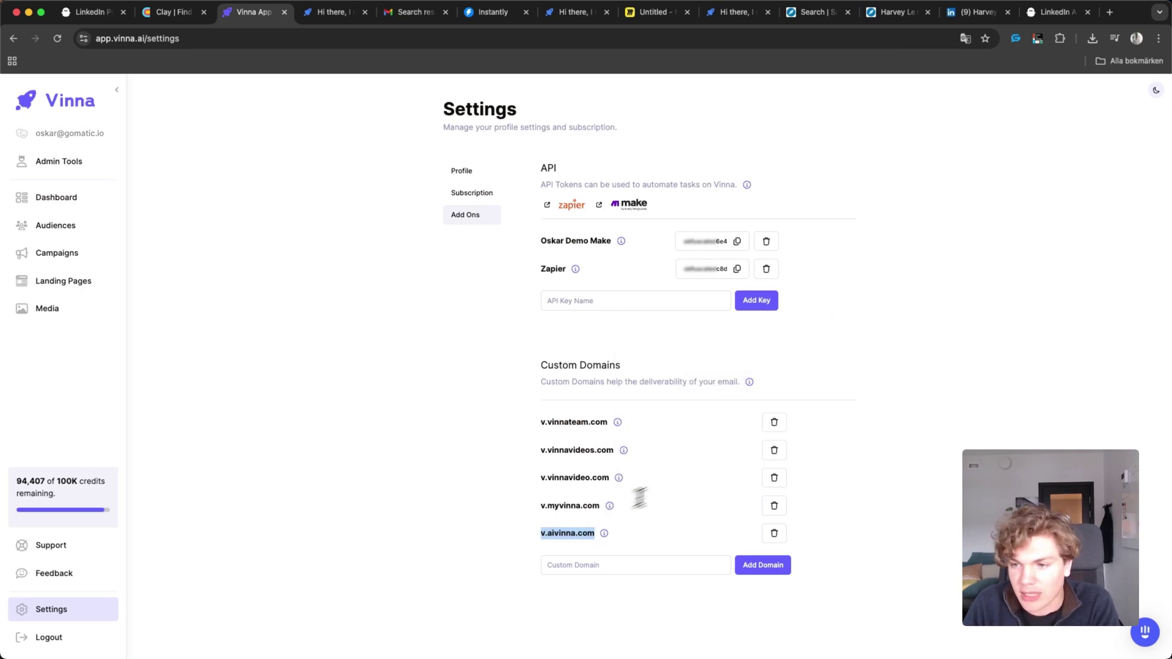
{"action": "left_click", "coordinate": [112, 279]}
Check the outbound campaign's 1.2X speed snippet generator and its link domain, then start a new tab
{"action": "left_click", "coordinate": [85, 256]}
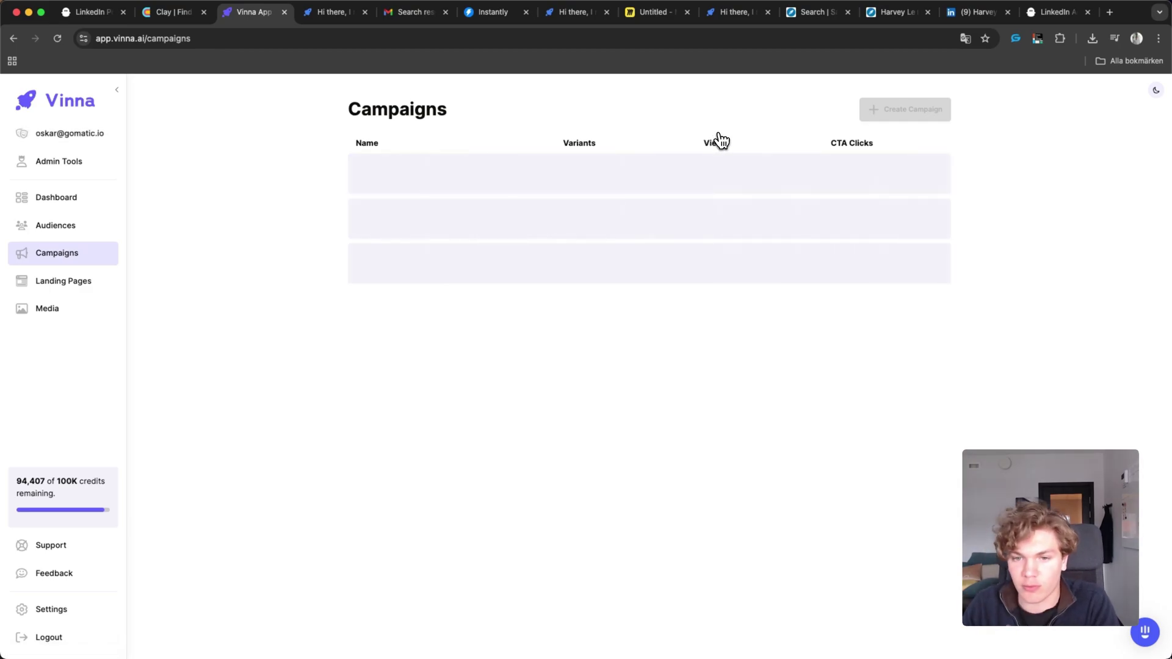
{"action": "left_click", "coordinate": [793, 170]}
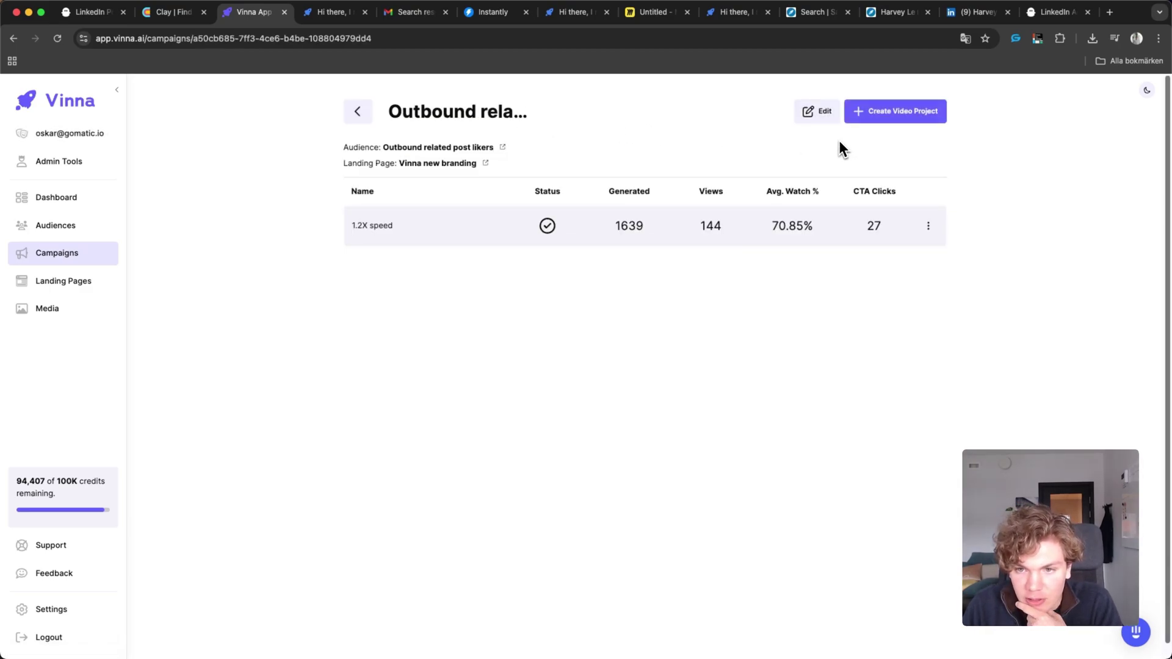
{"action": "left_click", "coordinate": [726, 111]}
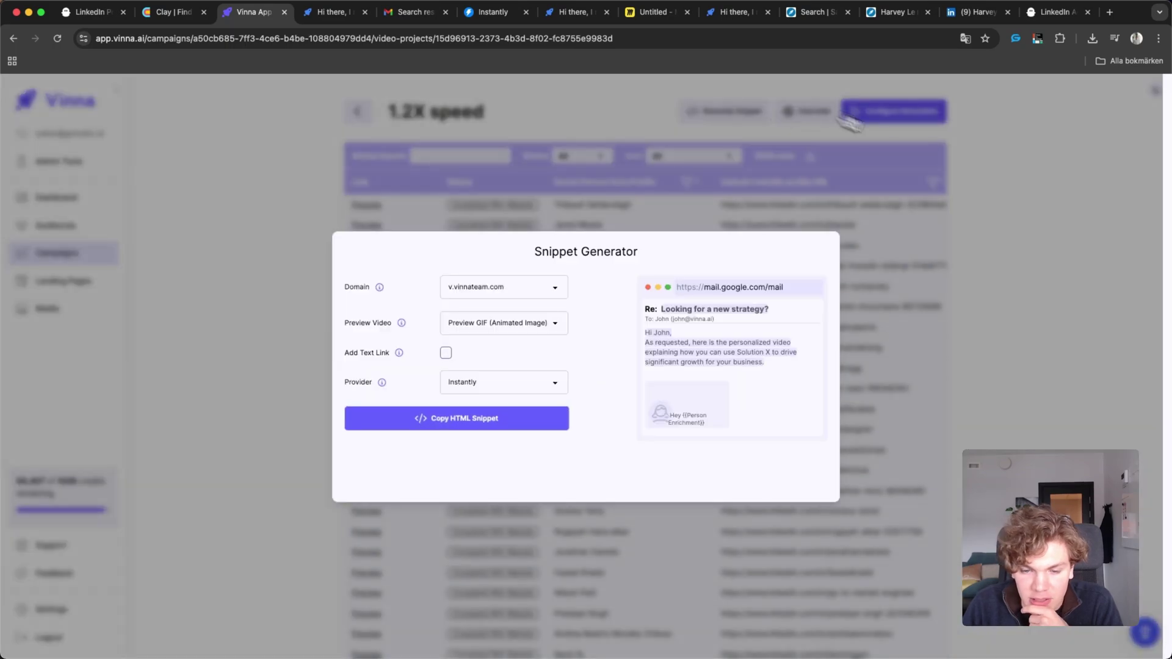
{"action": "left_click", "coordinate": [533, 288]}
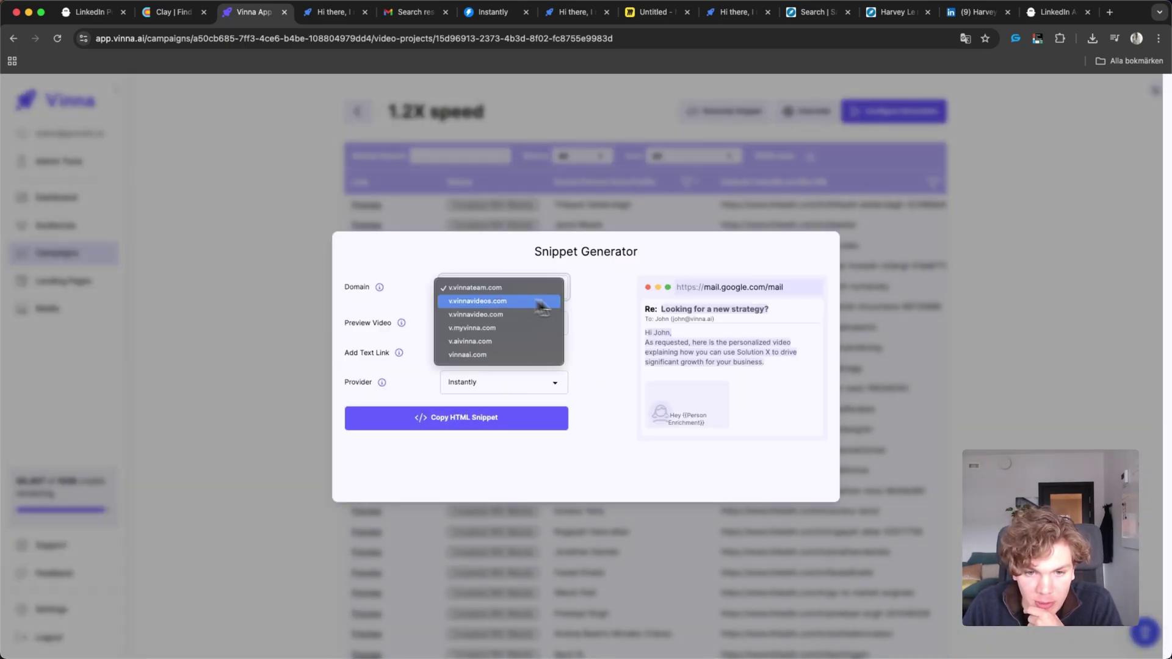
{"action": "left_click", "coordinate": [516, 343]}
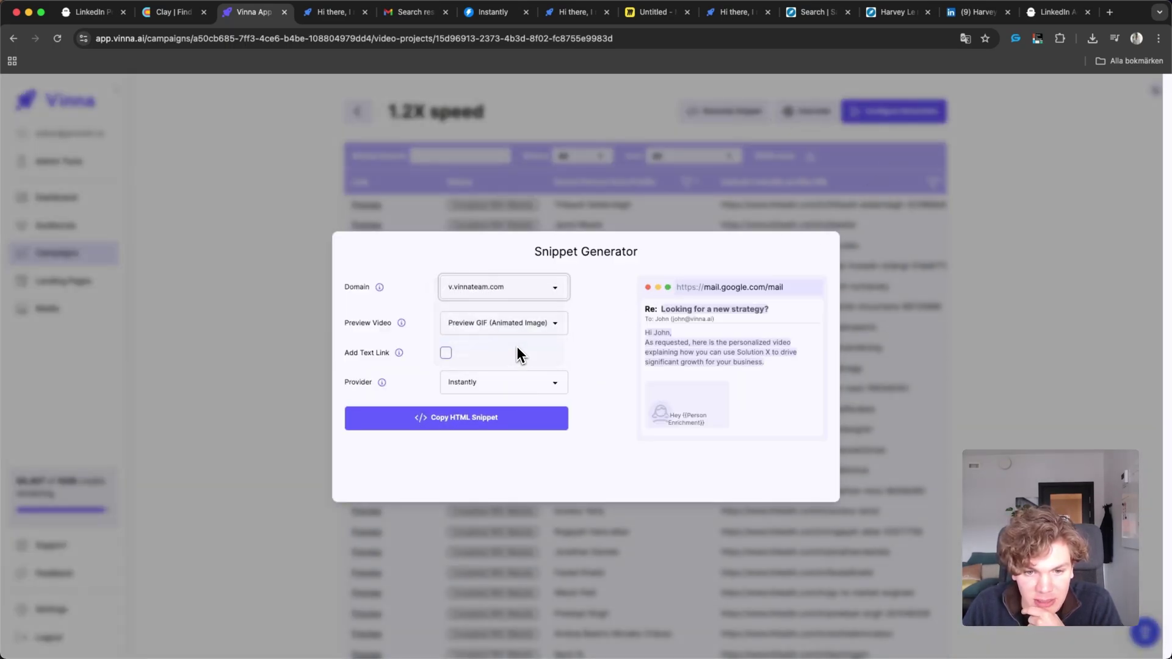
{"action": "left_click", "coordinate": [287, 131]}
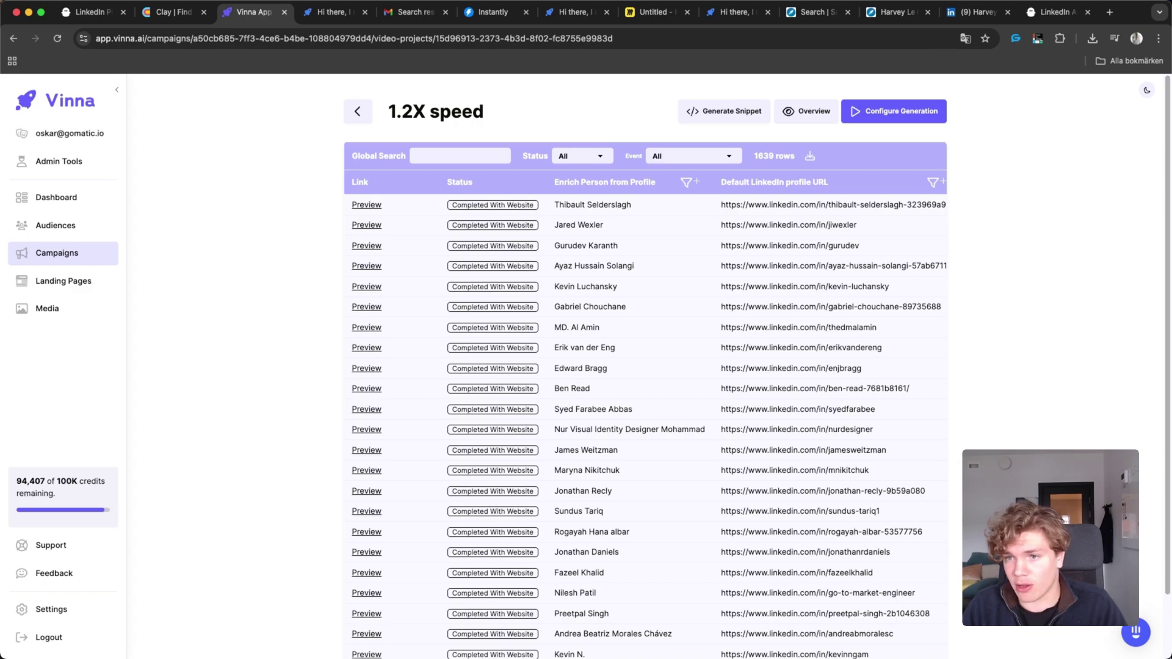
{"action": "left_click", "coordinate": [1107, 13]}
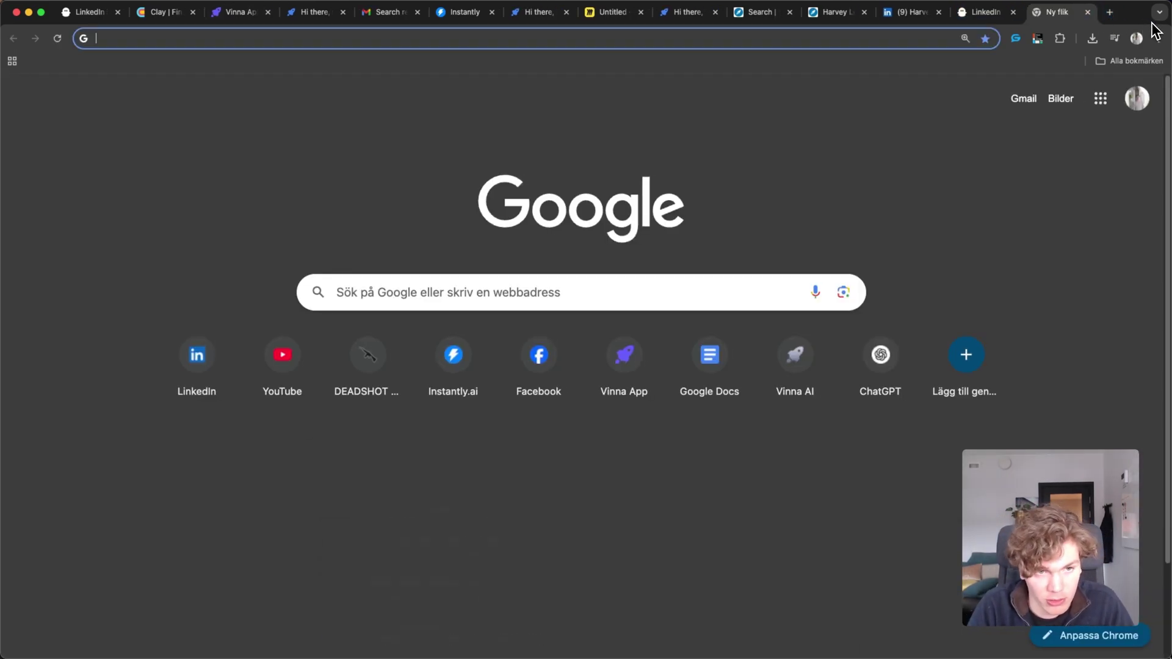
Load vinna.ai and show its pricing plans, highlighting the Agency plan's 12,000 video generations
{"action": "type", "text": "vin"}
{"action": "key", "text": "Return"}
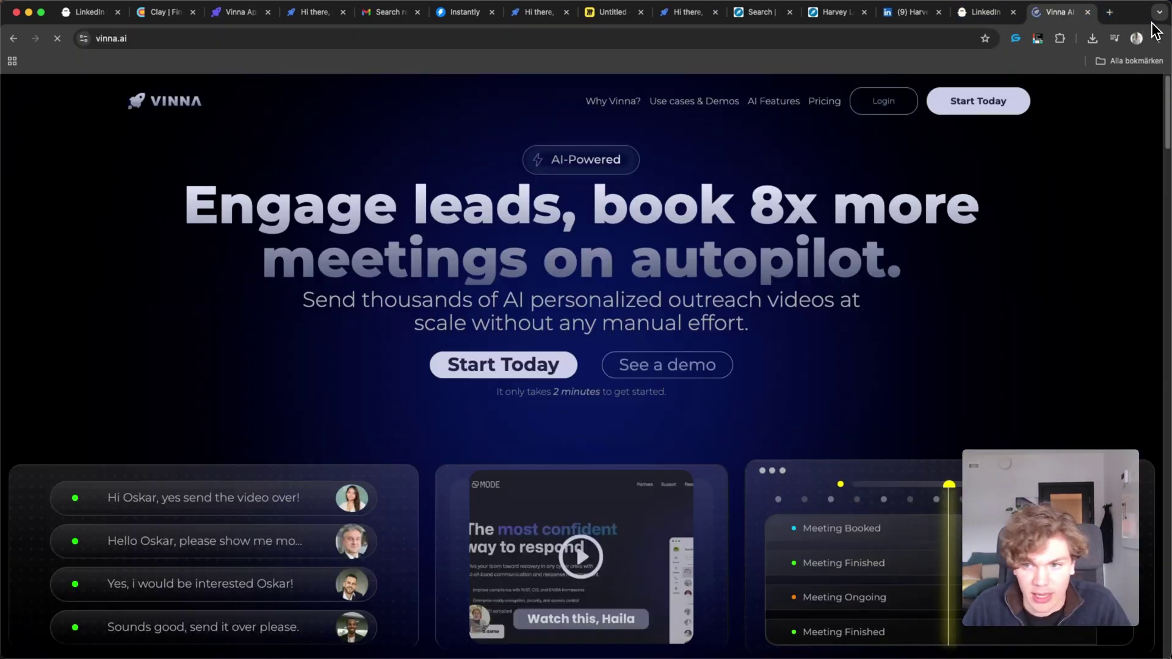
{"action": "scroll", "coordinate": [700, 308], "scroll_direction": "down", "scroll_amount": 10}
{"action": "scroll", "coordinate": [837, 312], "scroll_direction": "down", "scroll_amount": 3}
{"action": "scroll", "coordinate": [837, 312], "scroll_direction": "down", "scroll_amount": 10}
{"action": "scroll", "coordinate": [900, 305], "scroll_direction": "down", "scroll_amount": 10}
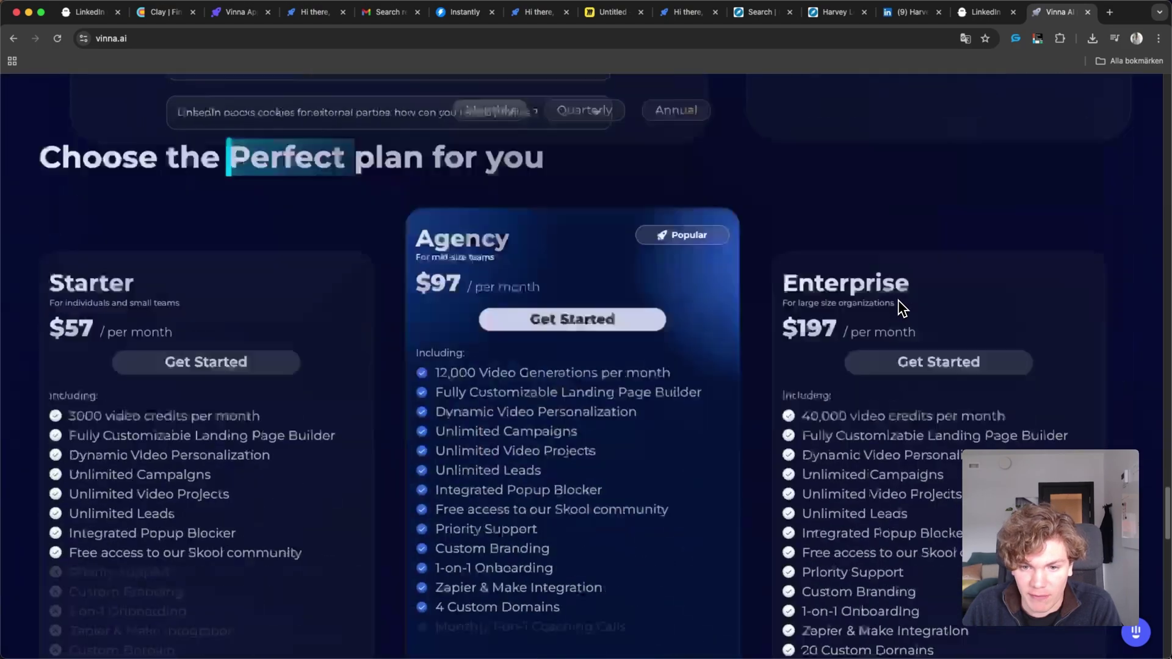
{"action": "scroll", "coordinate": [899, 299], "scroll_direction": "down", "scroll_amount": 3}
{"action": "scroll", "coordinate": [829, 317], "scroll_direction": "up", "scroll_amount": 2}
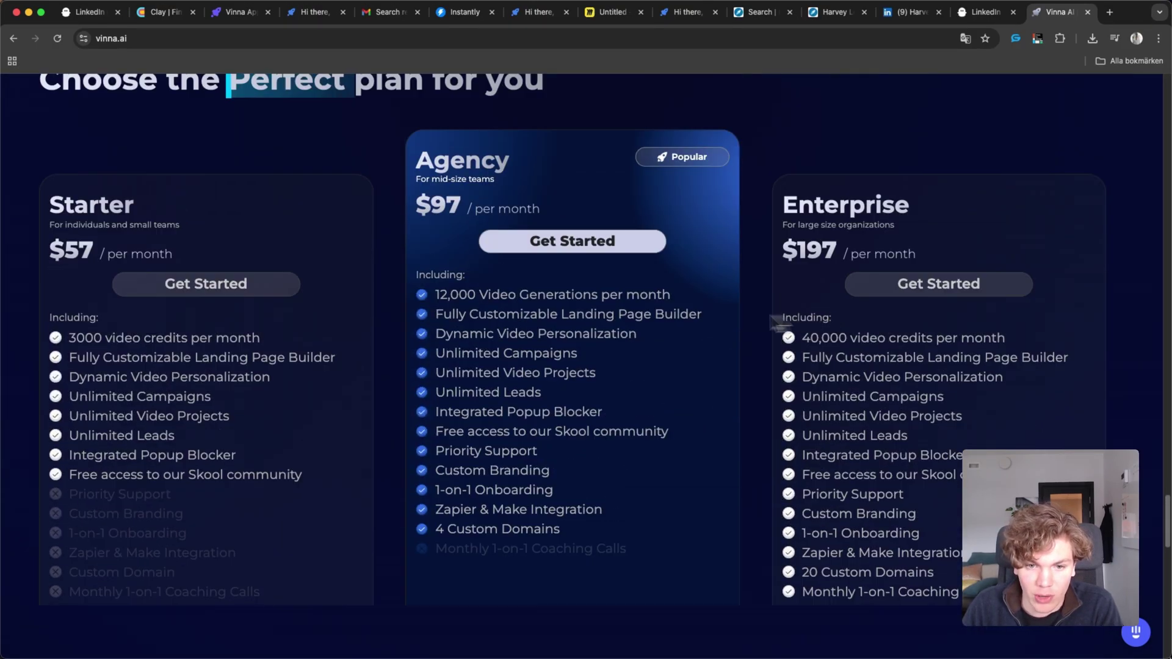
{"action": "left_click_drag", "start_coordinate": [433, 299], "coordinate": [575, 295]}
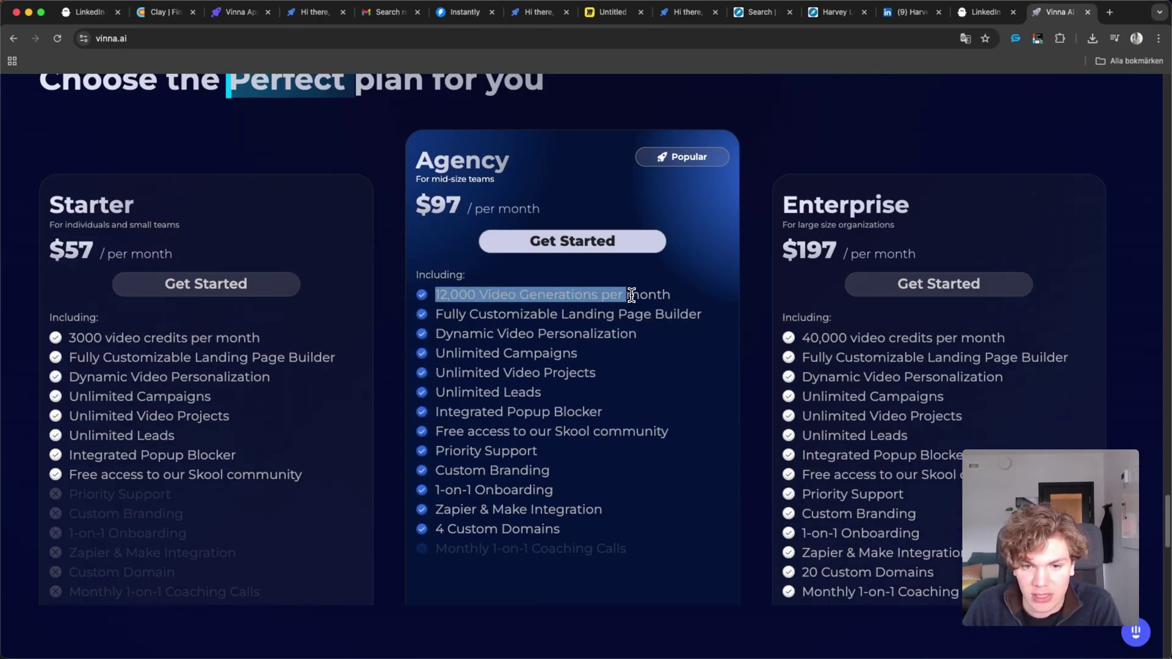
{"action": "left_click", "coordinate": [690, 305]}
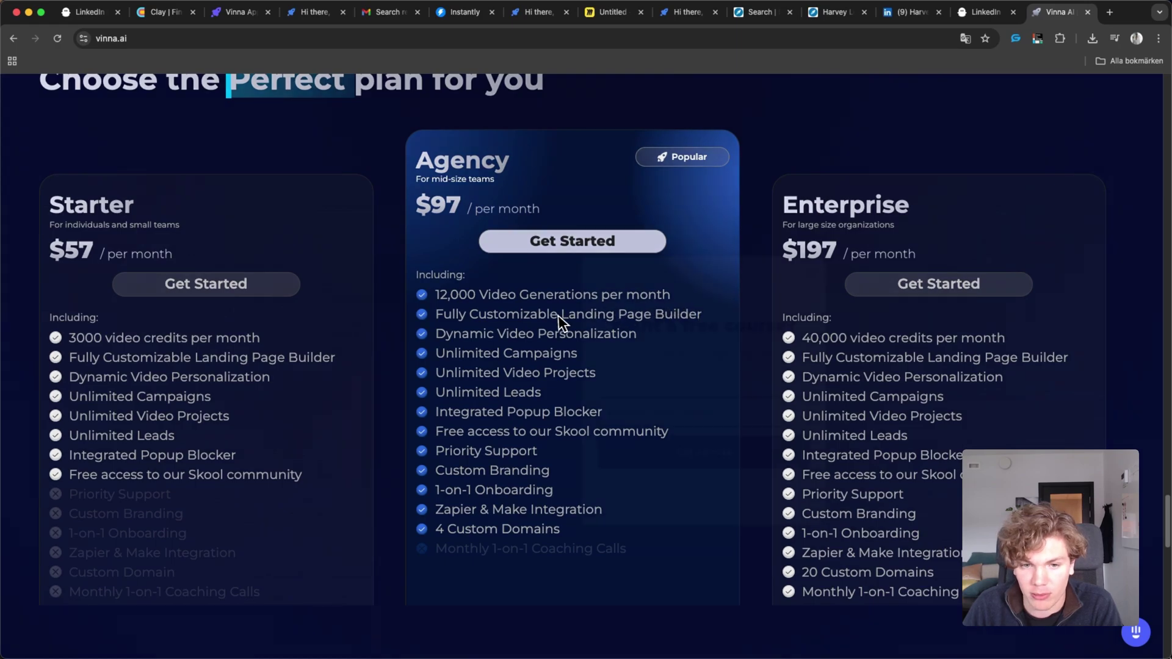
{"action": "scroll", "coordinate": [523, 230], "scroll_direction": "up", "scroll_amount": 1}
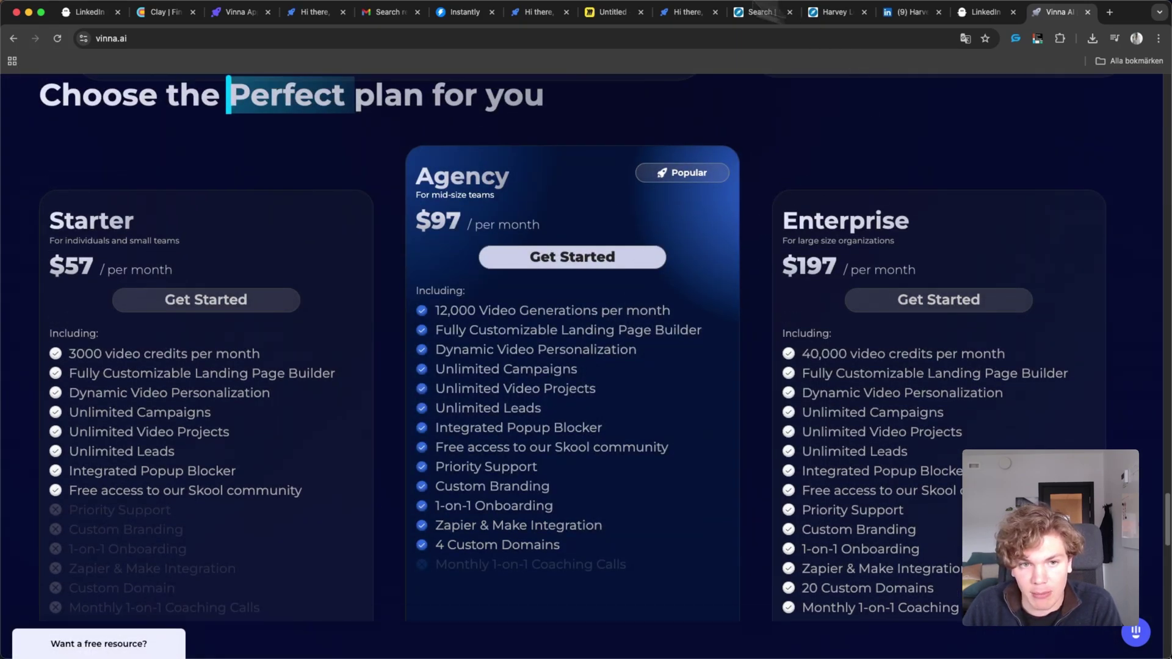
Return to Kevin's personalised video landing page preview
{"action": "left_click", "coordinate": [238, 12]}
{"action": "left_click", "coordinate": [314, 12]}
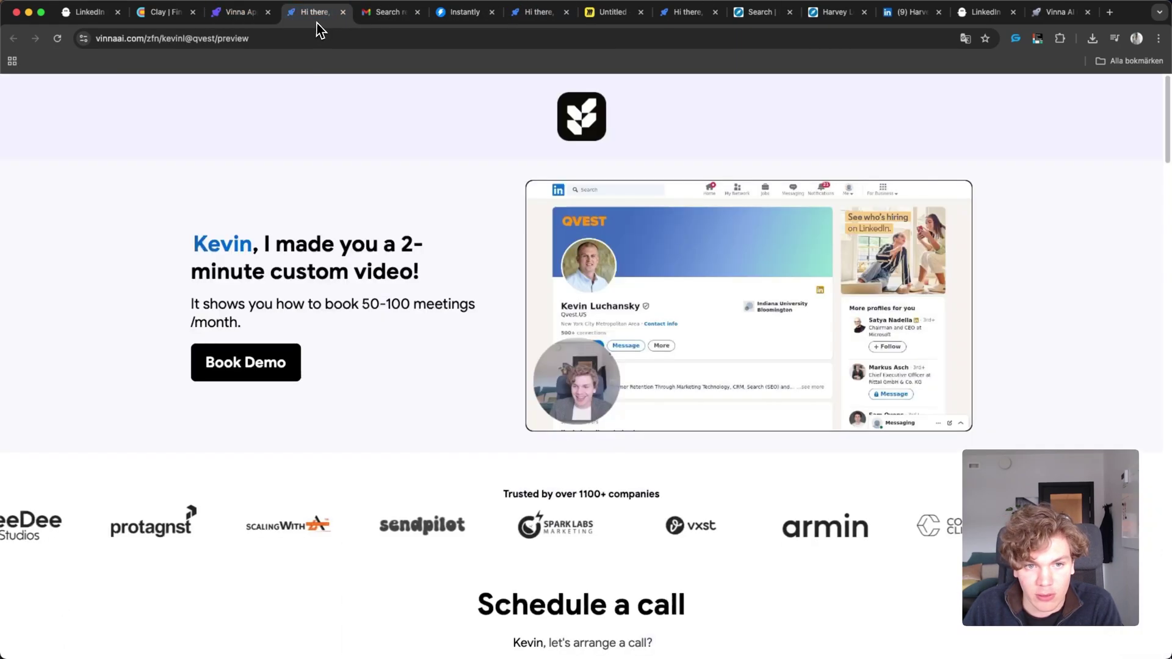
{"action": "scroll", "coordinate": [818, 339], "scroll_direction": "down", "scroll_amount": 2}
{"action": "scroll", "coordinate": [817, 338], "scroll_direction": "up", "scroll_amount": 3}
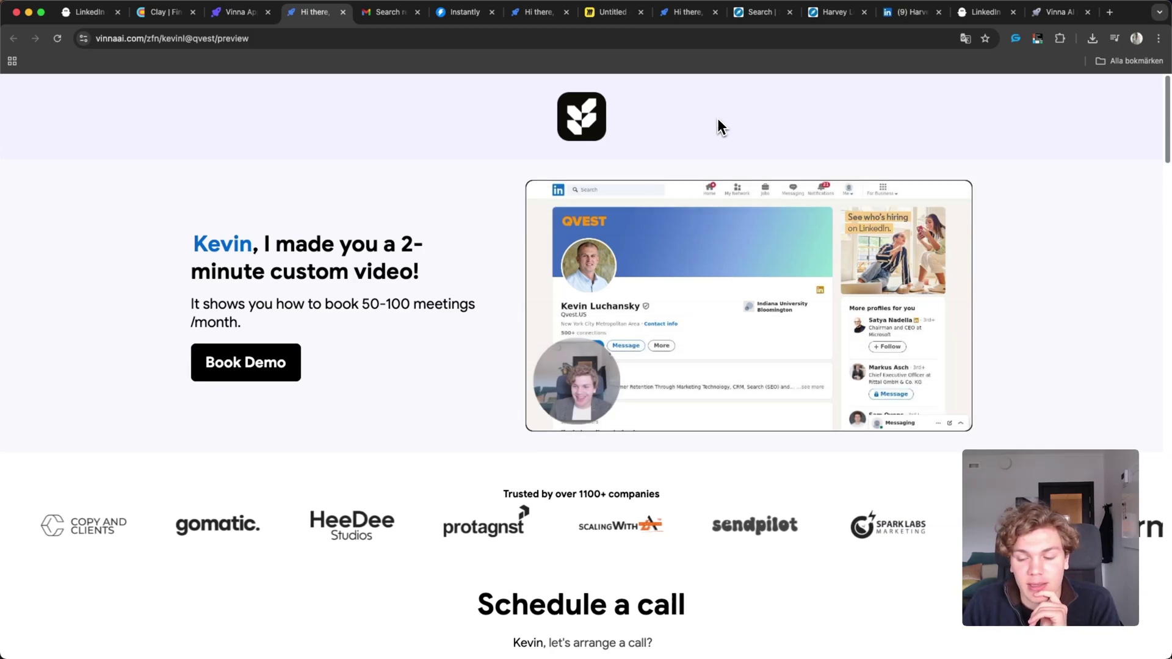
Return to the Soft CTA analytics in Instantly and highlight the 1,000 sequences started
{"action": "left_click", "coordinate": [459, 12]}
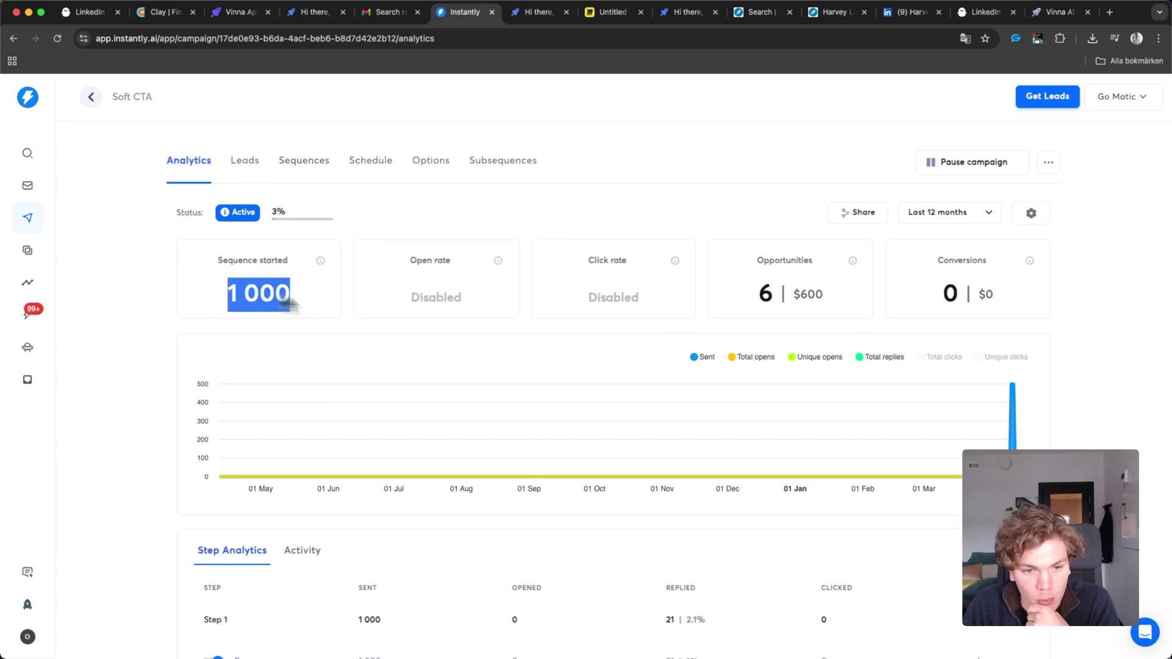
{"action": "double_click", "coordinate": [291, 299]}
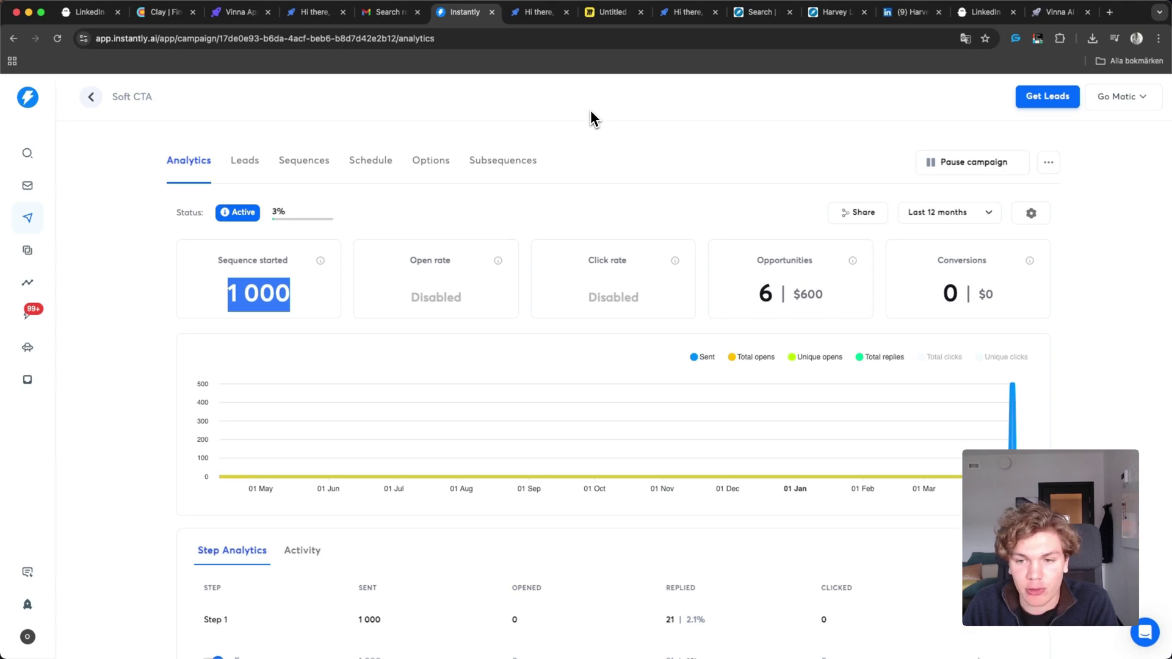
{"action": "left_click", "coordinate": [628, 107]}
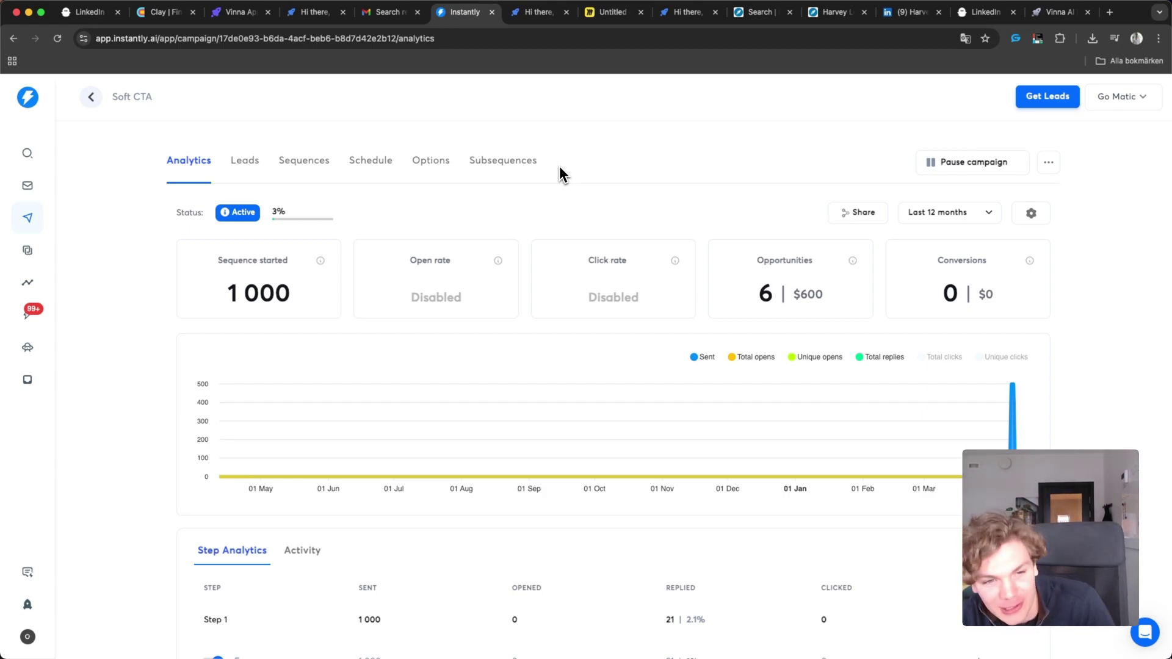
{"action": "scroll", "coordinate": [559, 166], "scroll_direction": "down", "scroll_amount": 1}
{"action": "scroll", "coordinate": [513, 168], "scroll_direction": "up", "scroll_amount": 1}
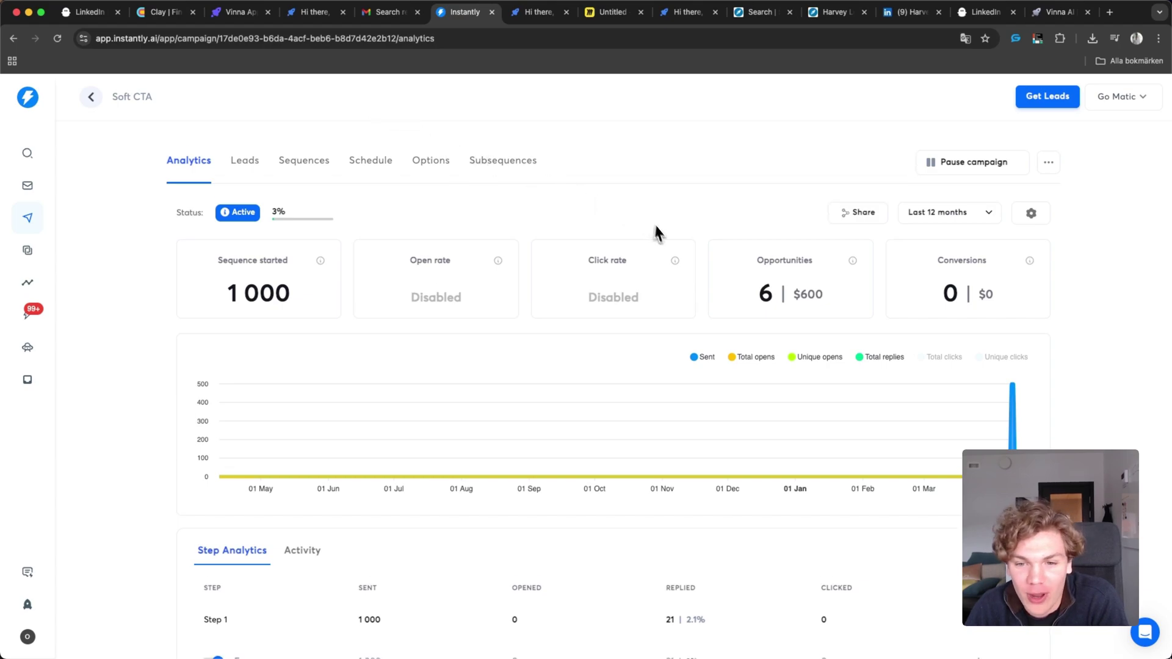